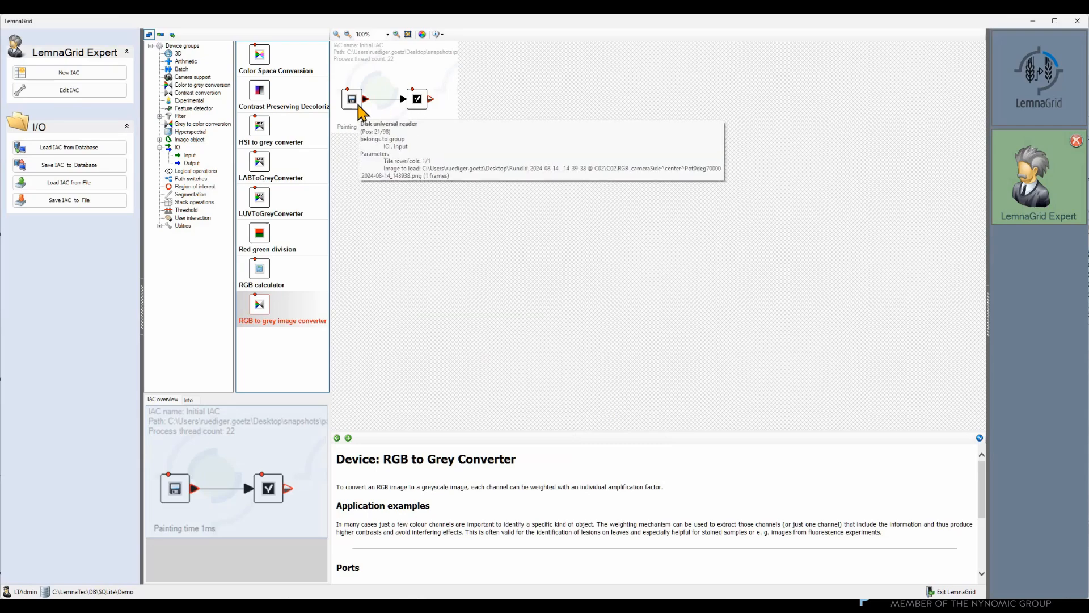
Review the input image in the Disk universal reader and the colour classification in the nearest neighbour foreground/background separation device
{"action": "double_click", "coordinate": [358, 105]}
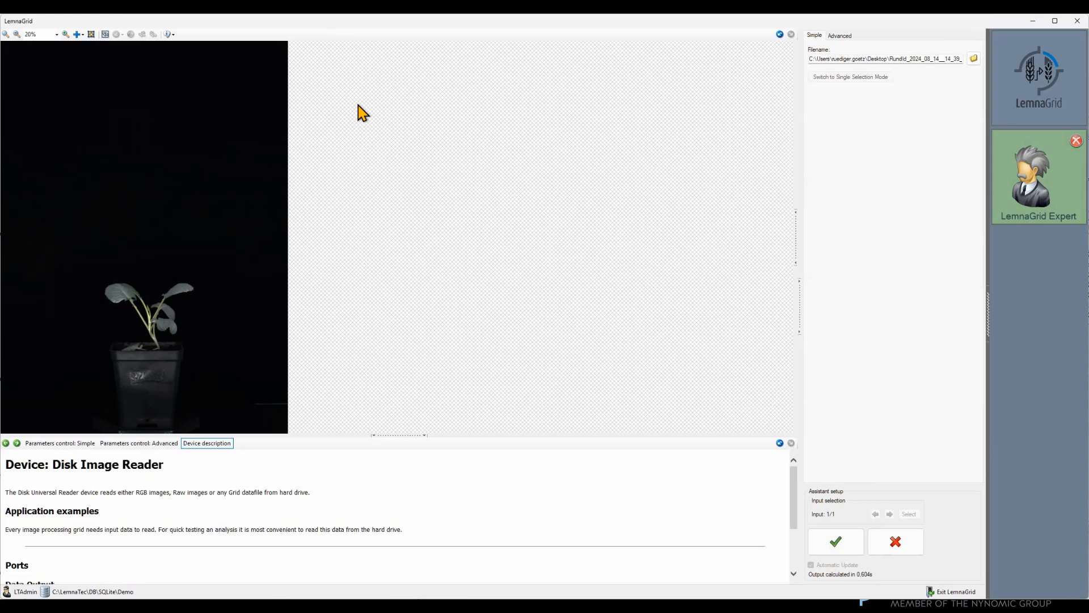
{"action": "left_click", "coordinate": [835, 548]}
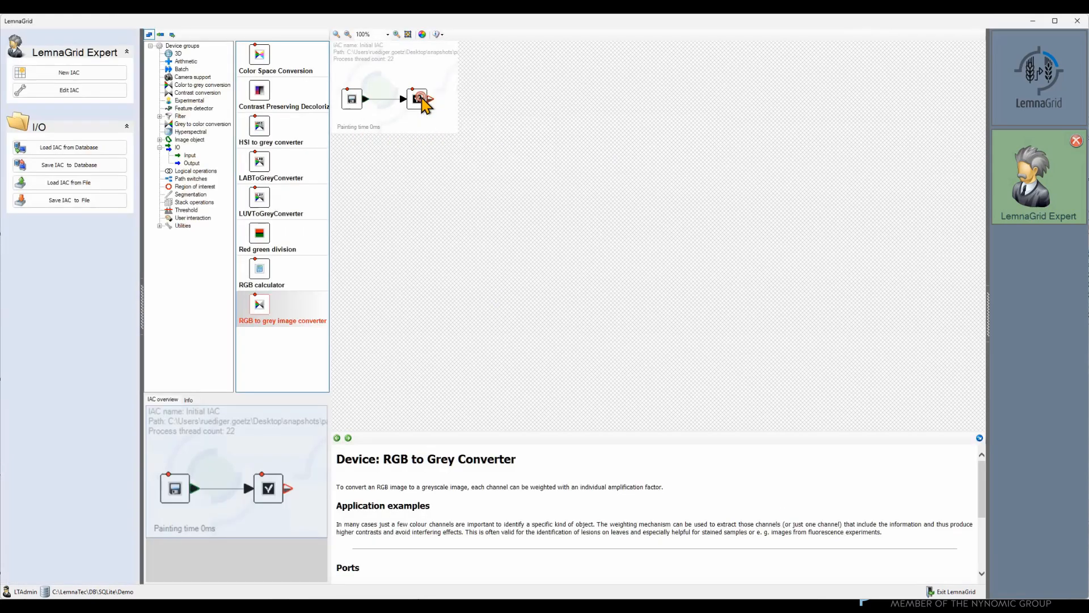
{"action": "double_click", "coordinate": [420, 100]}
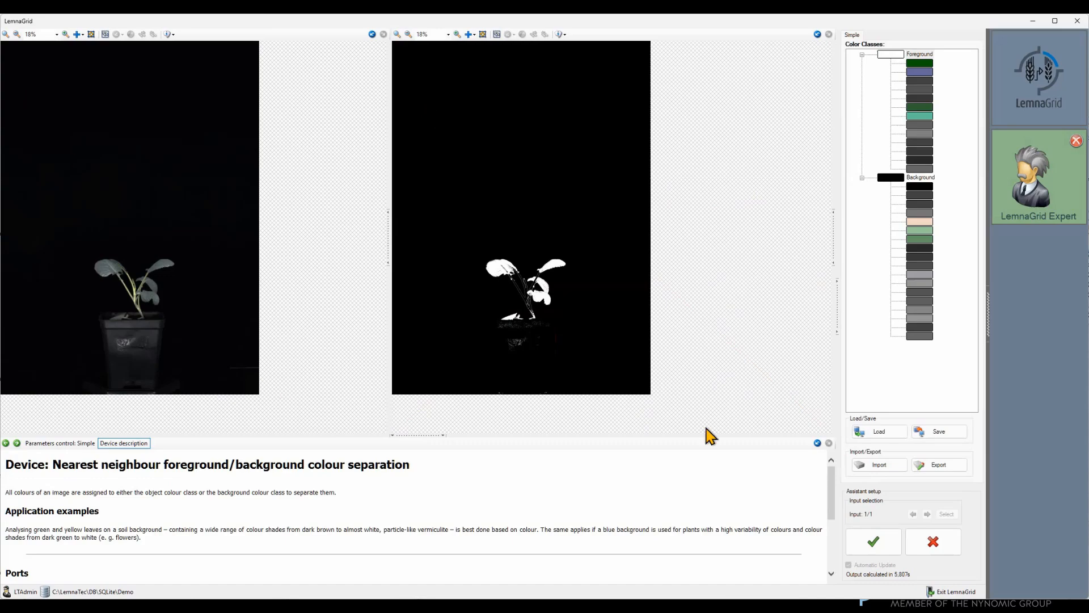
{"action": "left_click", "coordinate": [868, 542]}
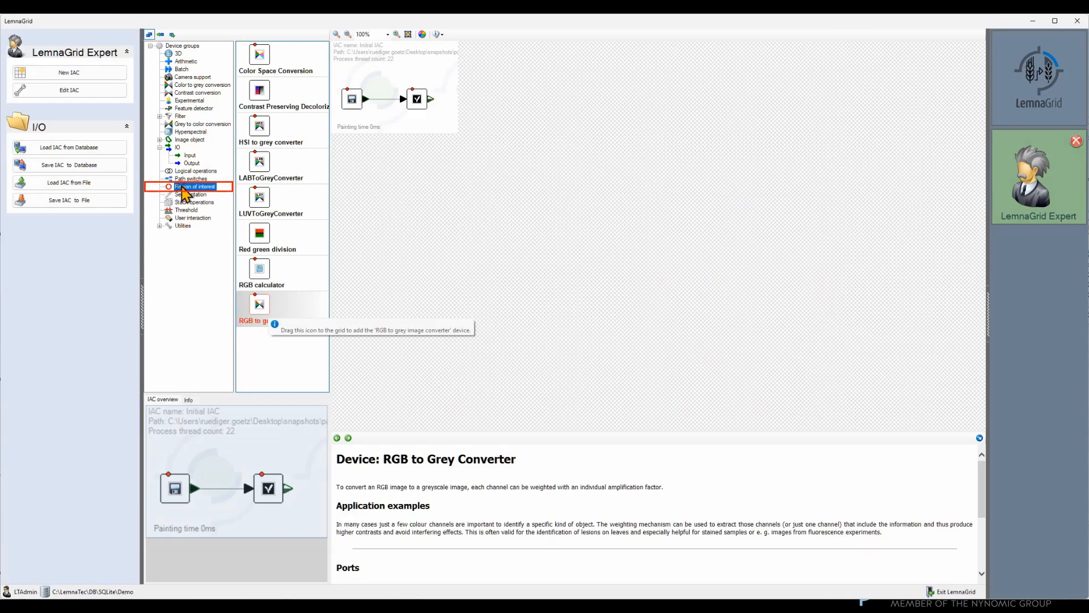
Add an ROI freeform maker to the grid and connect its input to the foreground/background separation device's output
{"action": "left_click", "coordinate": [182, 188]}
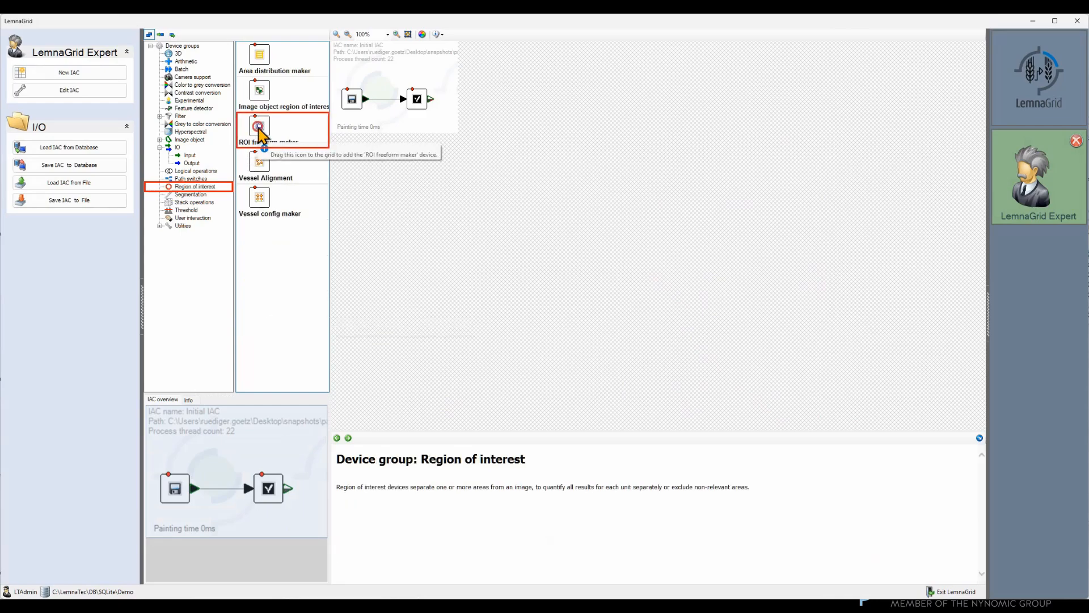
{"action": "left_click_drag", "start_coordinate": [254, 139], "coordinate": [460, 102]}
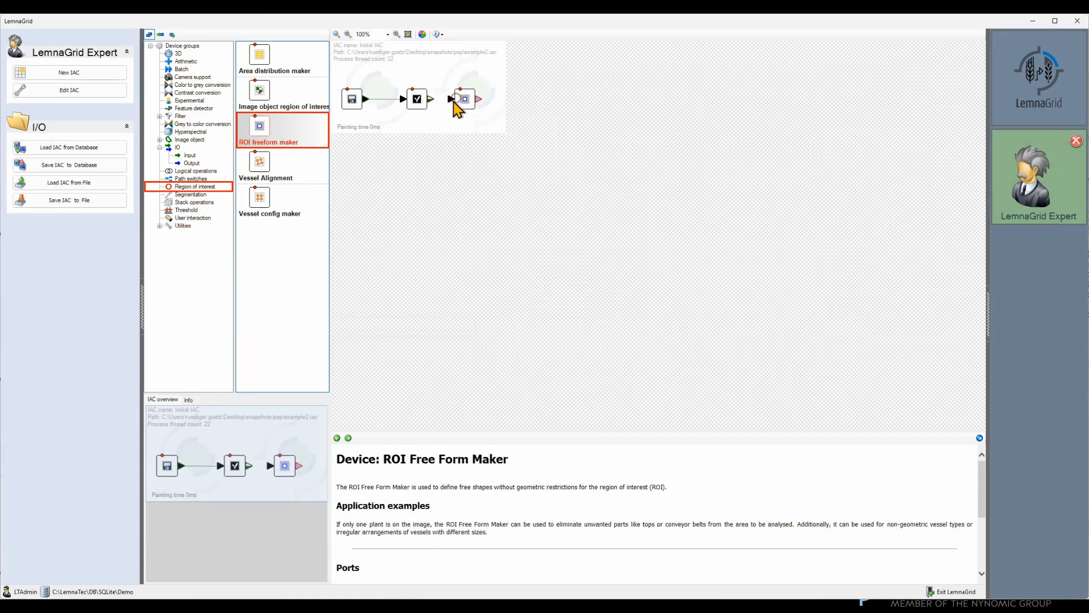
{"action": "left_click_drag", "start_coordinate": [433, 100], "coordinate": [450, 99]}
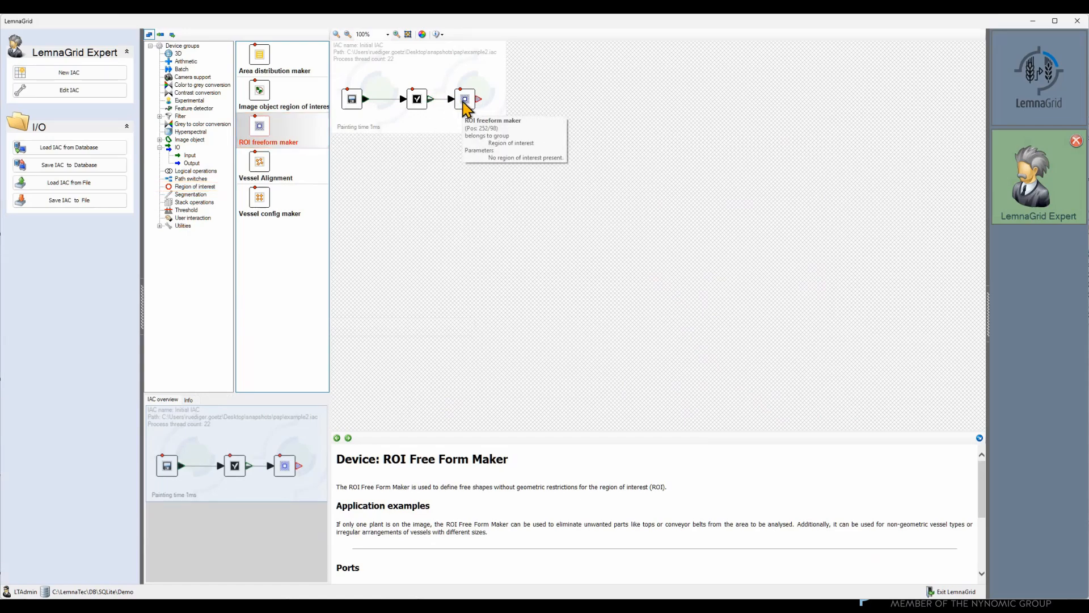
In the ROI freeform maker, draw a region around the plant above the pot, name it inner with Inside as interesting area, and apply
{"action": "double_click", "coordinate": [463, 102]}
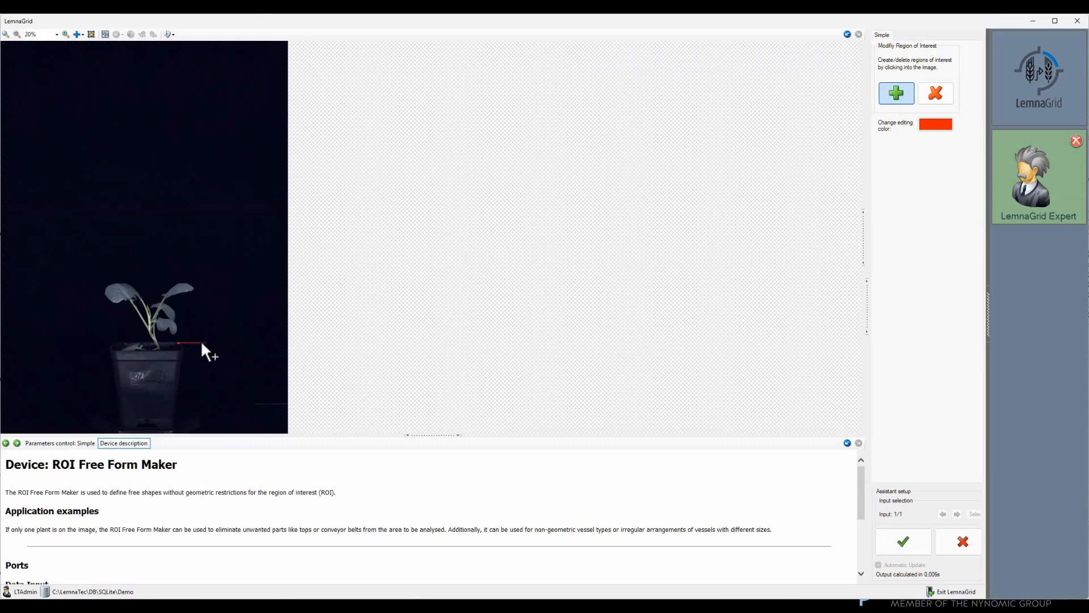
{"action": "mouse_move", "coordinate": [271, 343]}
{"action": "left_mouse_down"}
{"action": "mouse_move", "coordinate": [280, 57]}
{"action": "mouse_move", "coordinate": [13, 53]}
{"action": "mouse_move", "coordinate": [25, 359]}
{"action": "mouse_move", "coordinate": [14, 344]}
{"action": "mouse_move", "coordinate": [178, 344]}
{"action": "left_mouse_up"}
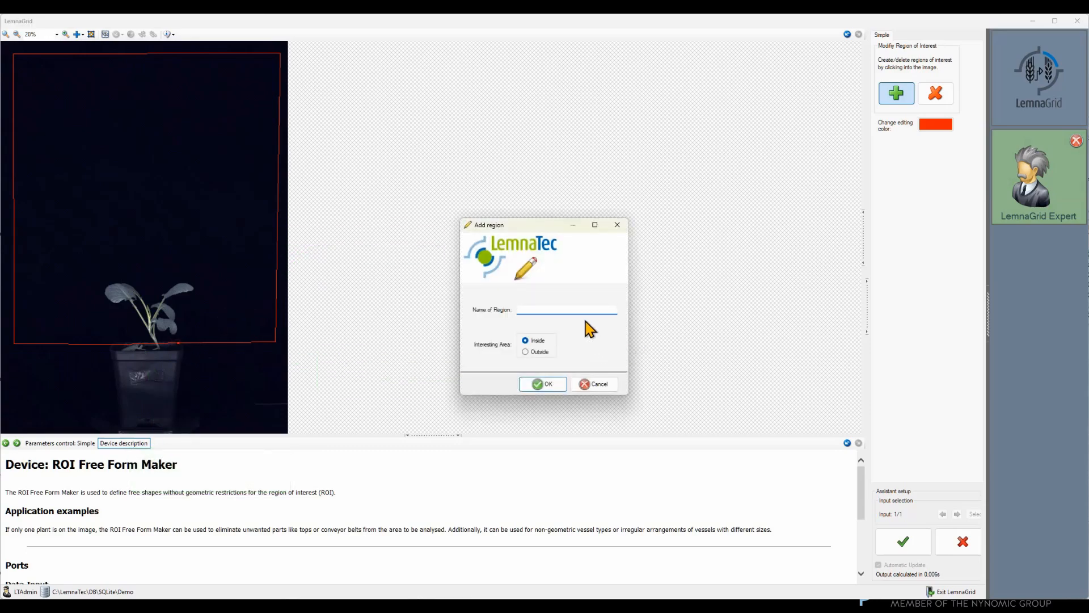
{"action": "type", "text": "inner"}
{"action": "left_click", "coordinate": [551, 384]}
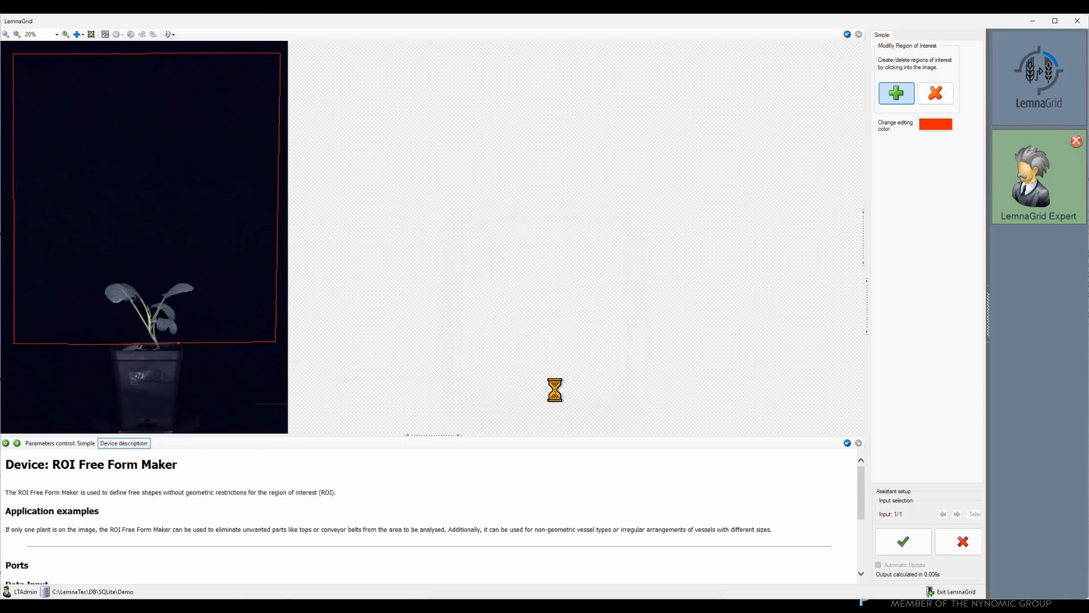
{"action": "scroll", "coordinate": [205, 366], "scroll_direction": "up", "scroll_amount": 10}
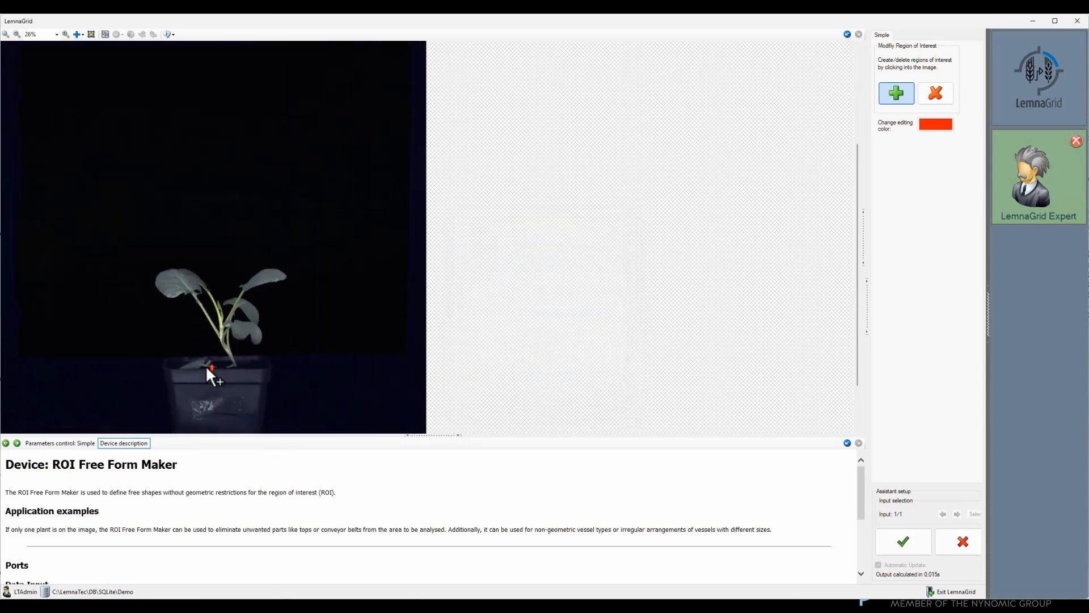
{"action": "scroll", "coordinate": [205, 365], "scroll_direction": "up", "scroll_amount": 3}
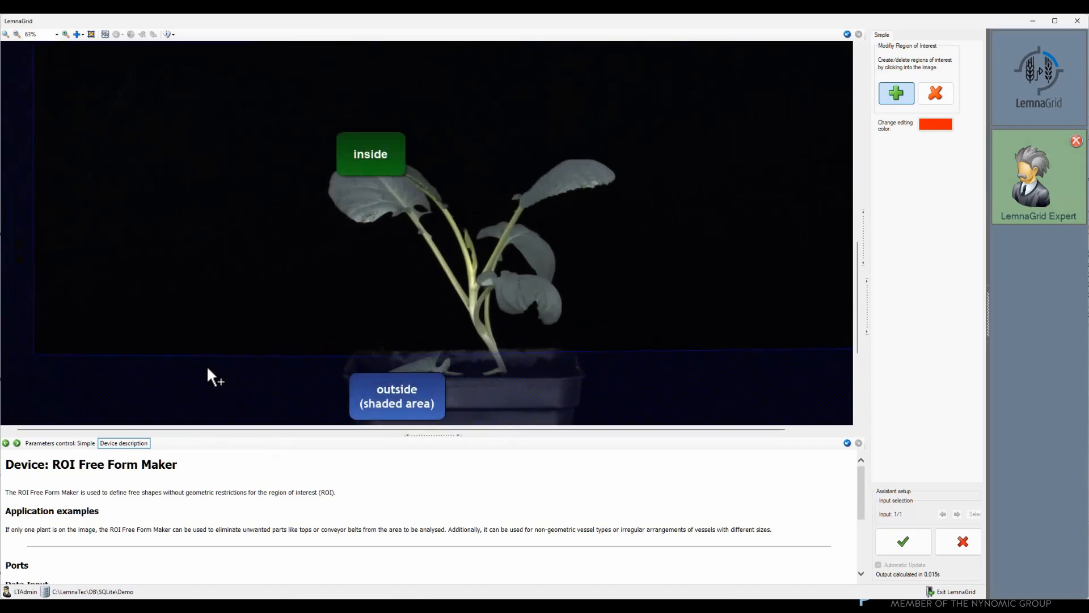
{"action": "left_click", "coordinate": [905, 544]}
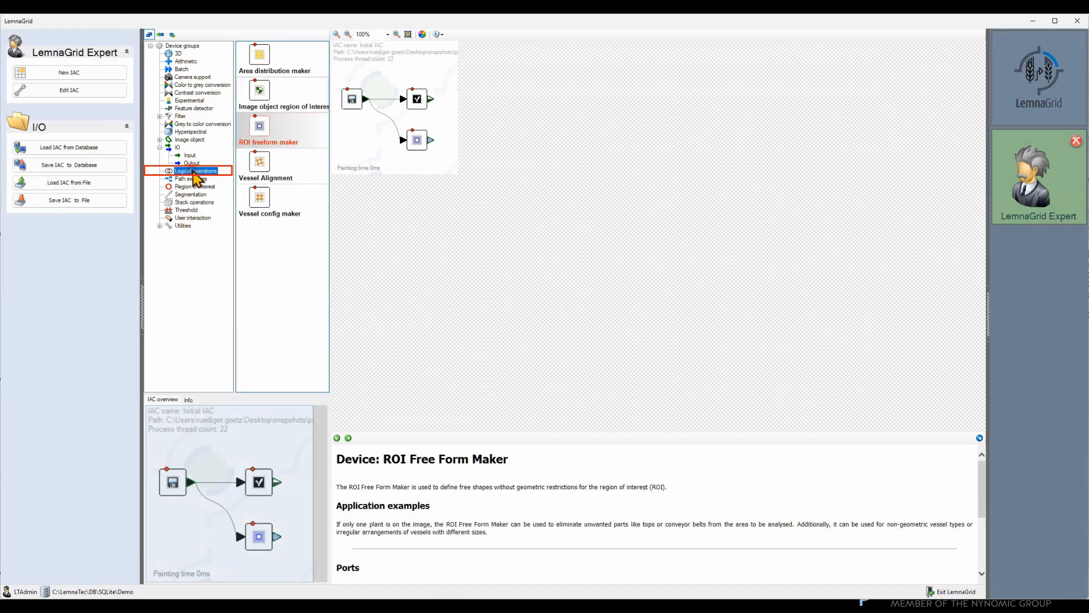
Add a Logical operations device, and attach a Universal converter to the ROI freeform maker's output that converts to Binary image
{"action": "left_click", "coordinate": [194, 172]}
{"action": "left_click_drag", "start_coordinate": [265, 79], "coordinate": [508, 106]}
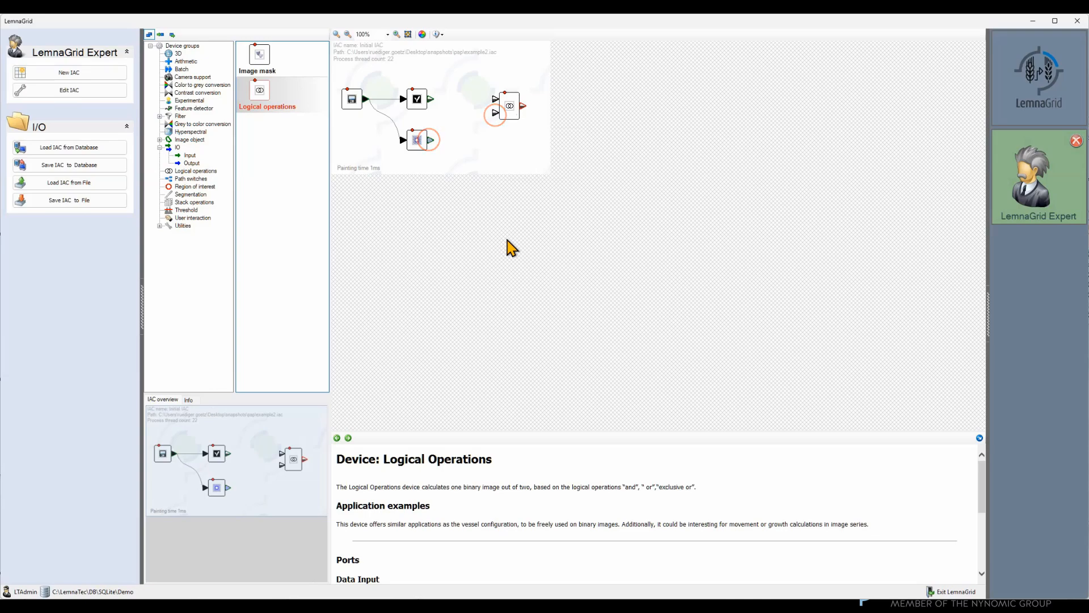
{"action": "left_click", "coordinate": [160, 226]}
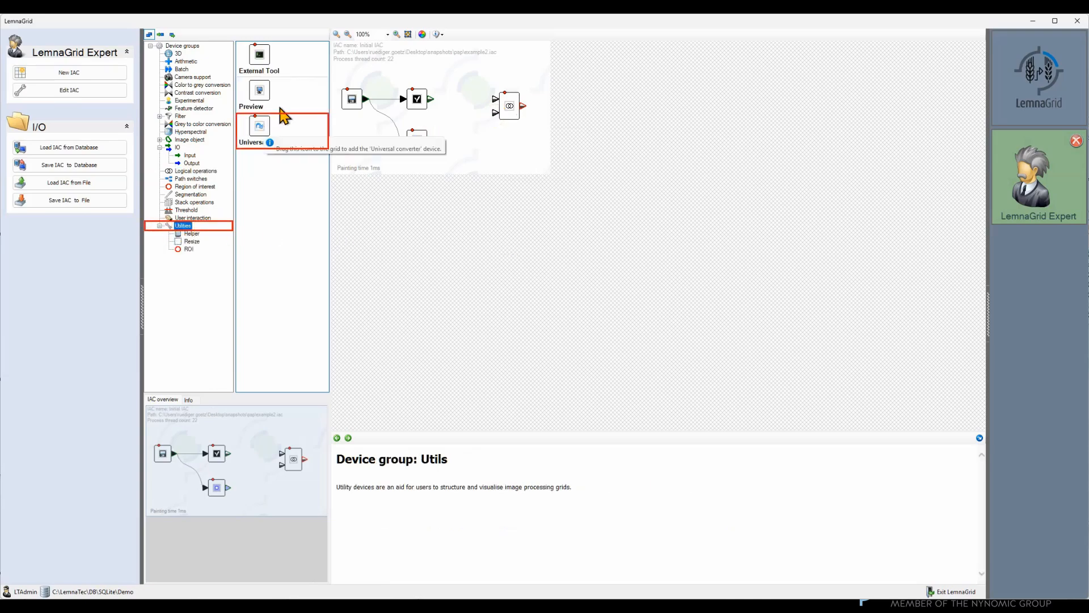
{"action": "left_click_drag", "start_coordinate": [259, 127], "coordinate": [463, 145]}
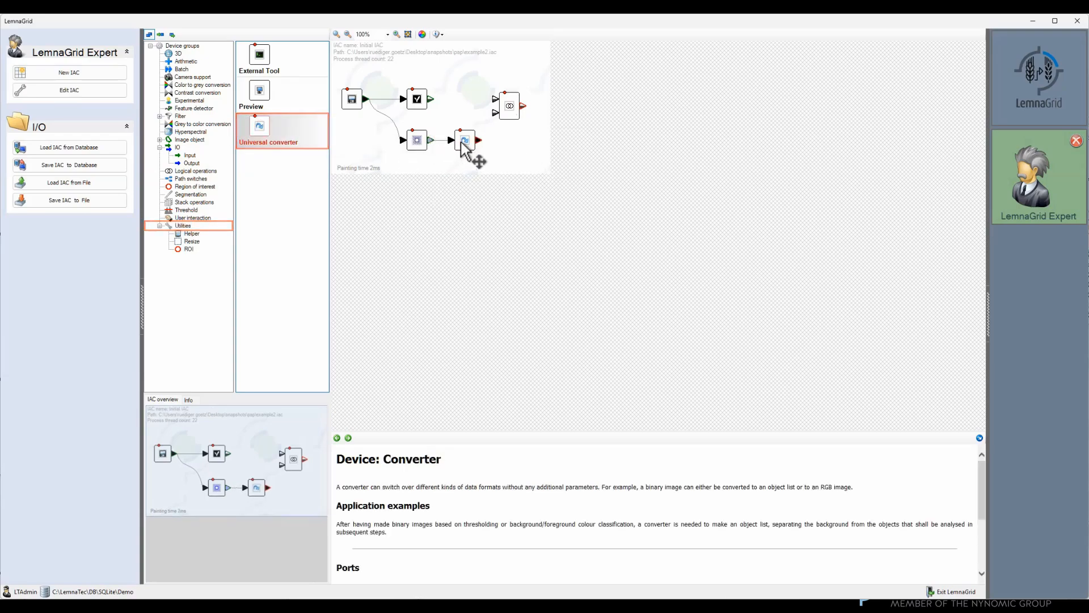
{"action": "double_click", "coordinate": [464, 148]}
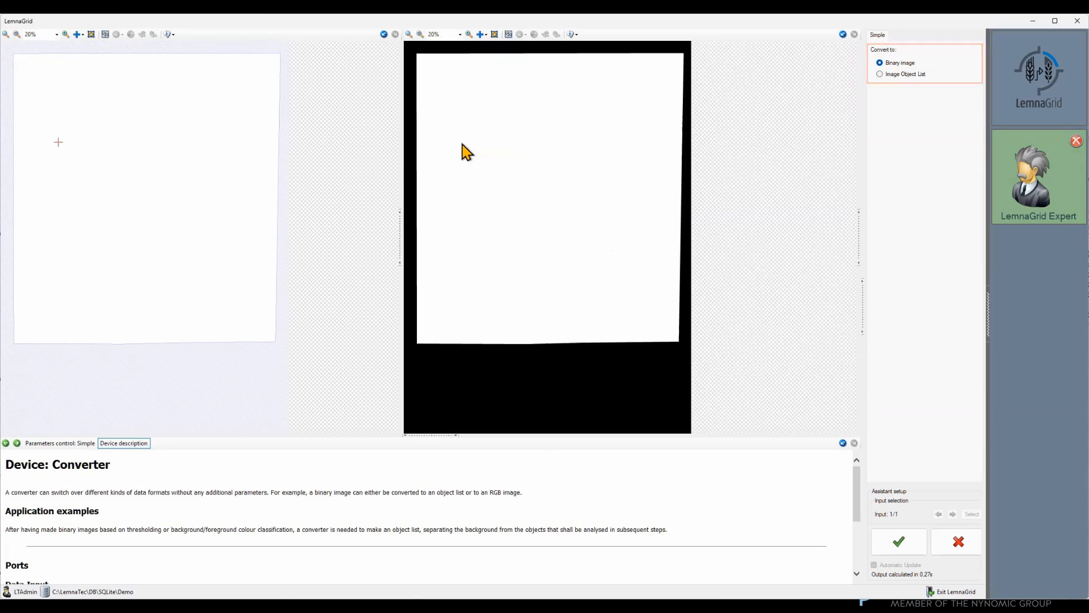
{"action": "left_click", "coordinate": [899, 545]}
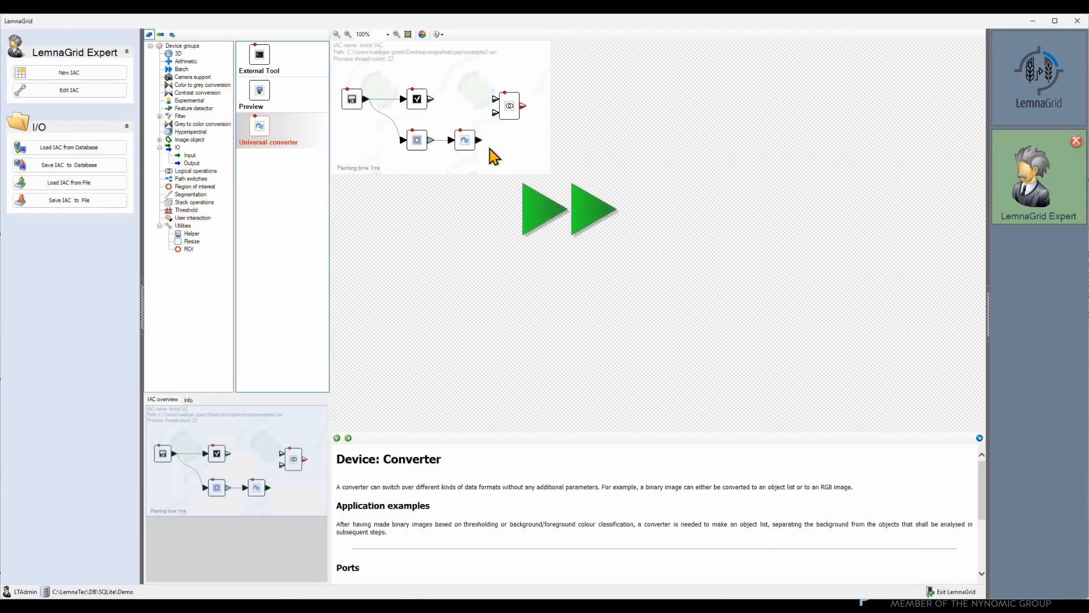
Compare the Or and Exclusive or results in the Logical operations device and apply the And operation
{"action": "double_click", "coordinate": [509, 103]}
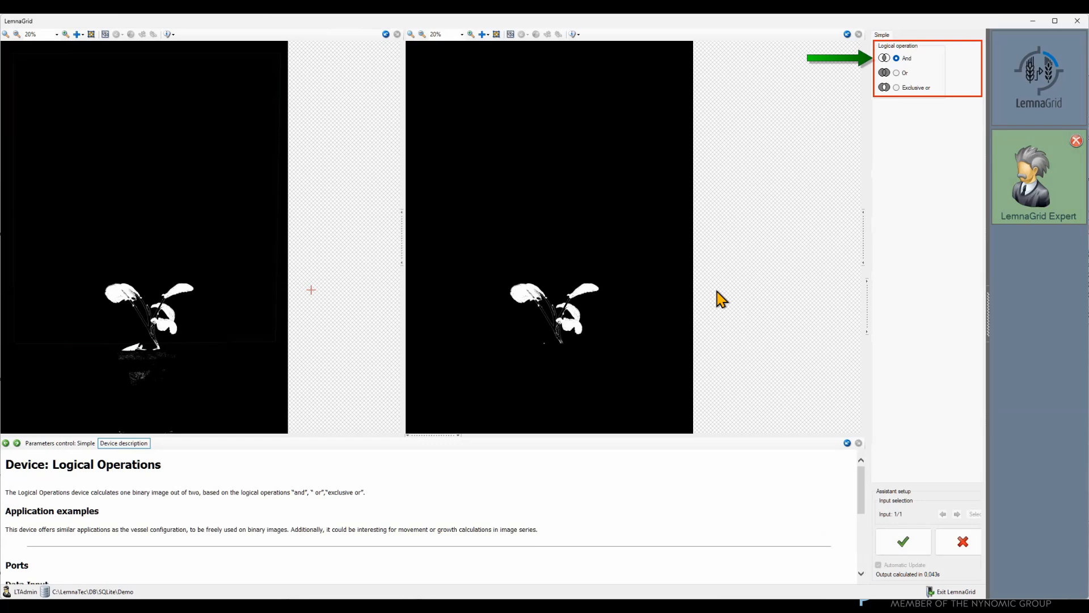
{"action": "left_click", "coordinate": [901, 73]}
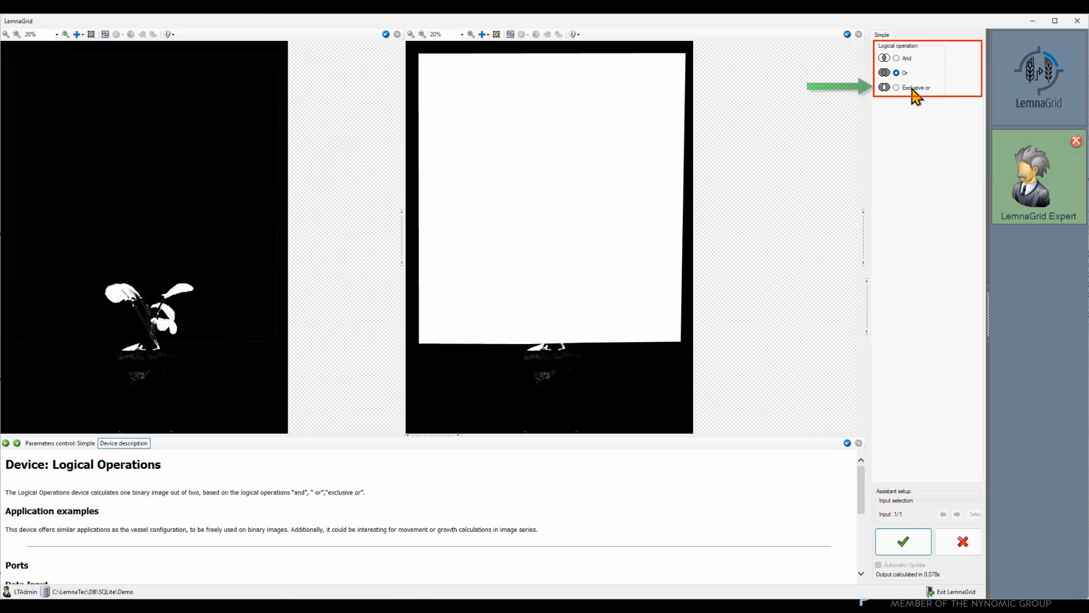
{"action": "left_click", "coordinate": [906, 88]}
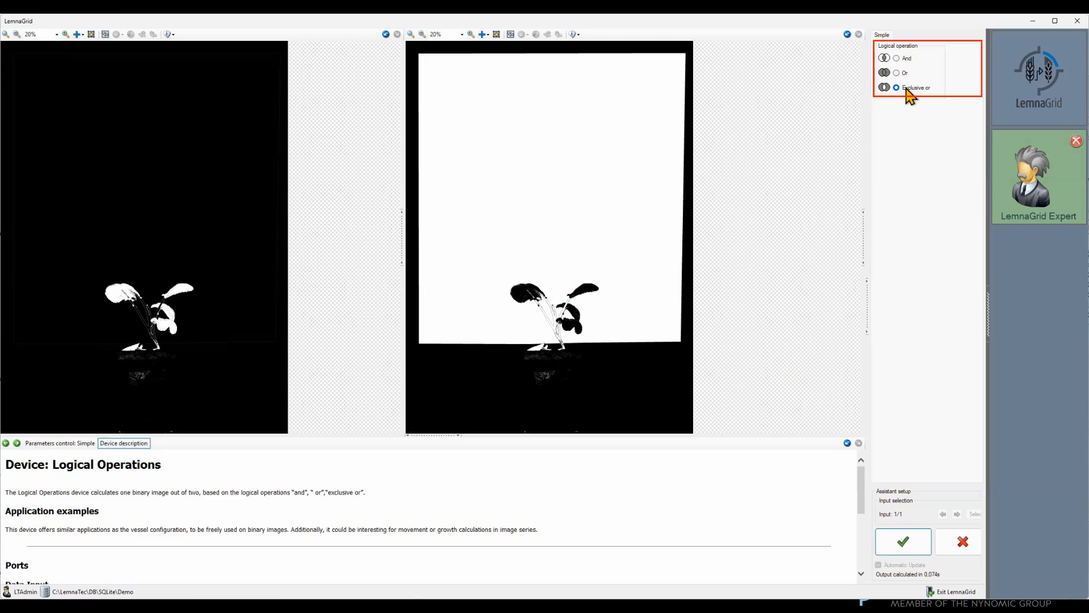
{"action": "left_click", "coordinate": [904, 59]}
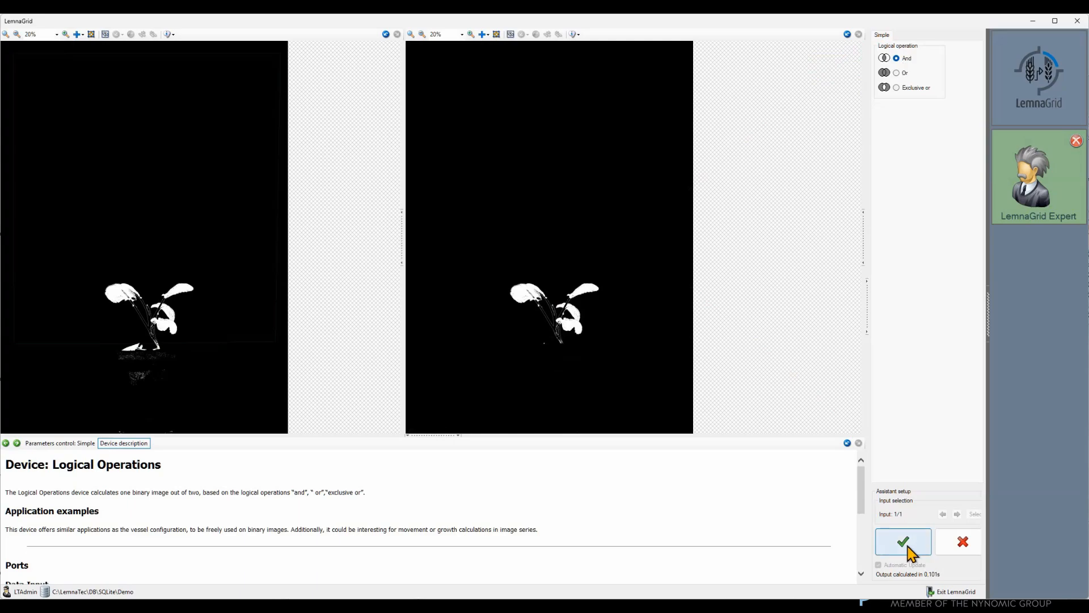
{"action": "left_click", "coordinate": [906, 546]}
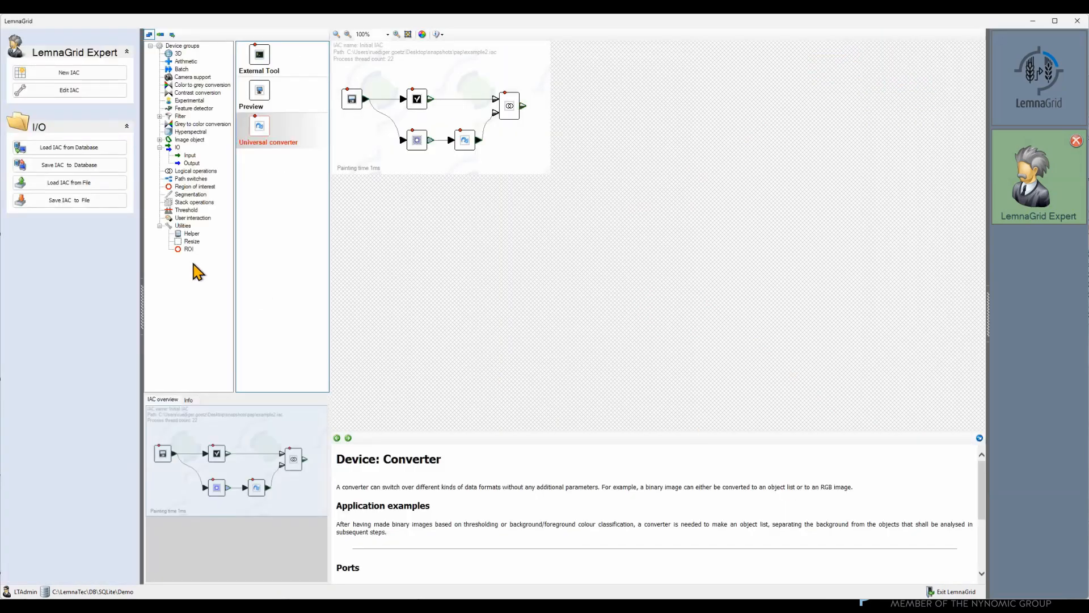
Add a Multi step morphological filter to the grid, connected to the output of the Logical operations device
{"action": "double_click", "coordinate": [180, 115]}
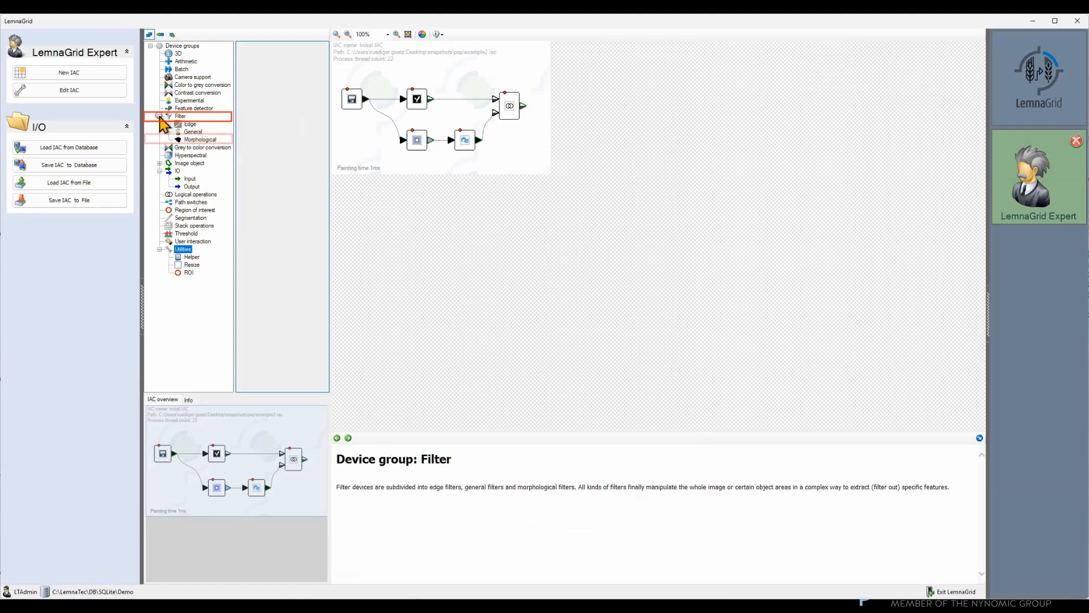
{"action": "left_click", "coordinate": [199, 139]}
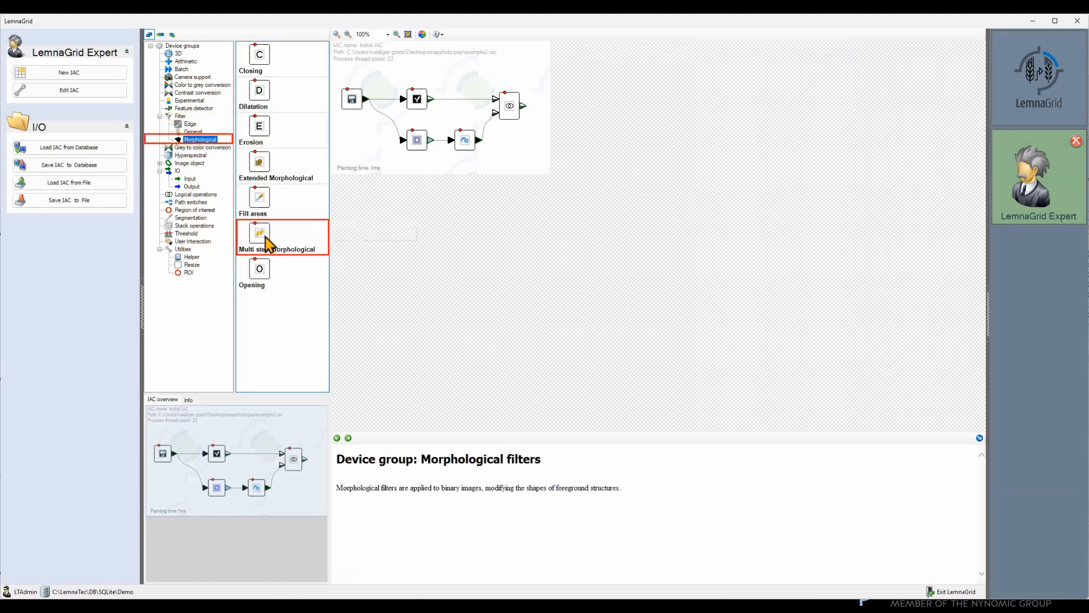
{"action": "left_click_drag", "start_coordinate": [309, 241], "coordinate": [547, 110]}
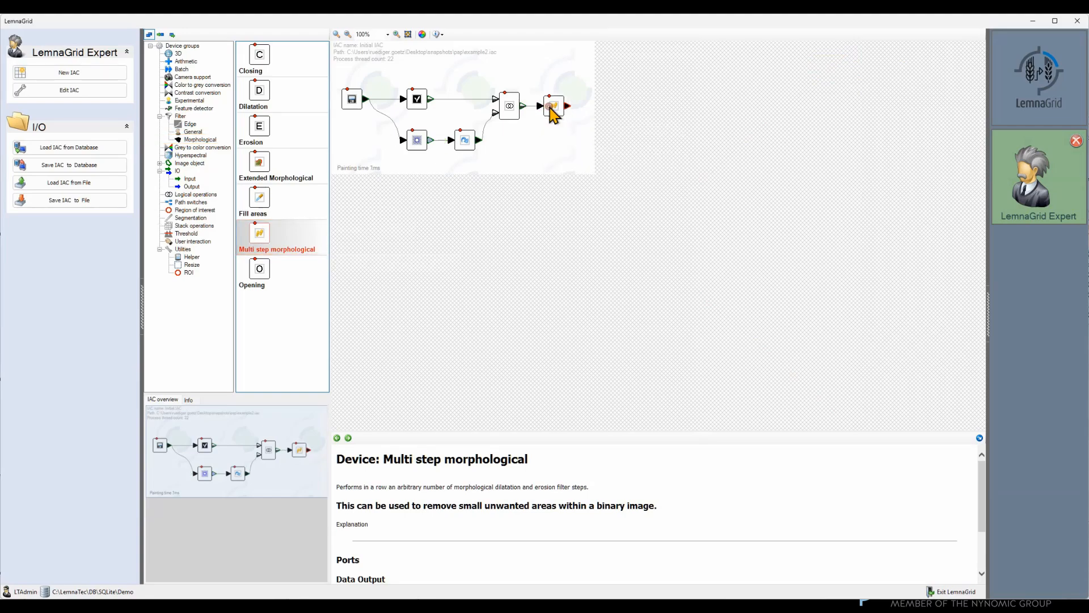
Enable subpixel accuracy in the Multi step morphological filter and reset operations 1 and 2 to 0 steps
{"action": "double_click", "coordinate": [554, 107]}
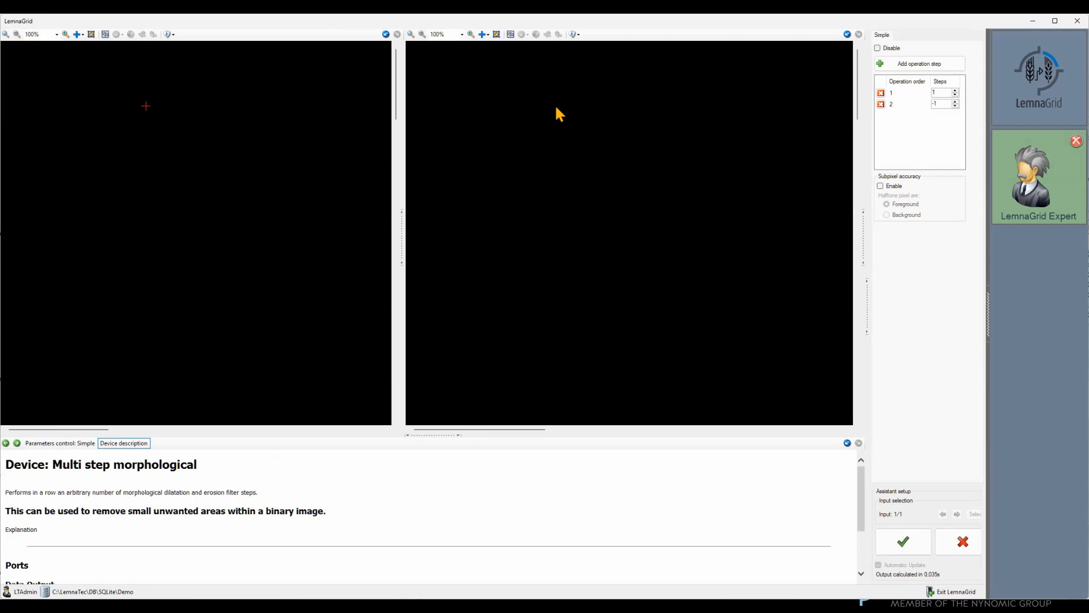
{"action": "left_click", "coordinate": [880, 185]}
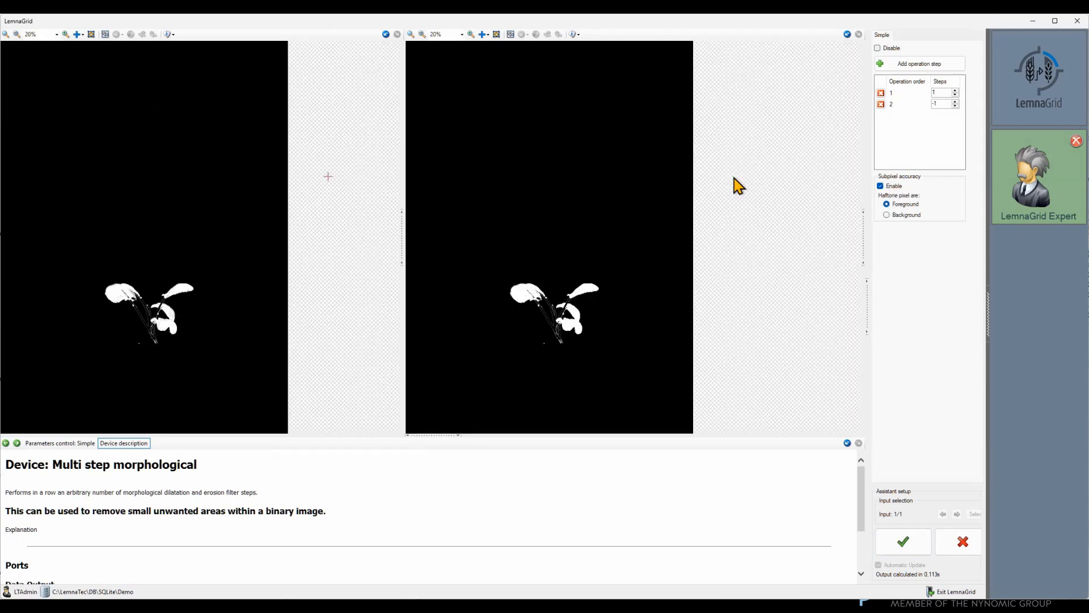
{"action": "double_click", "coordinate": [941, 94]}
{"action": "type", "text": "0"}
{"action": "key", "text": "Tab"}
{"action": "type", "text": "0"}
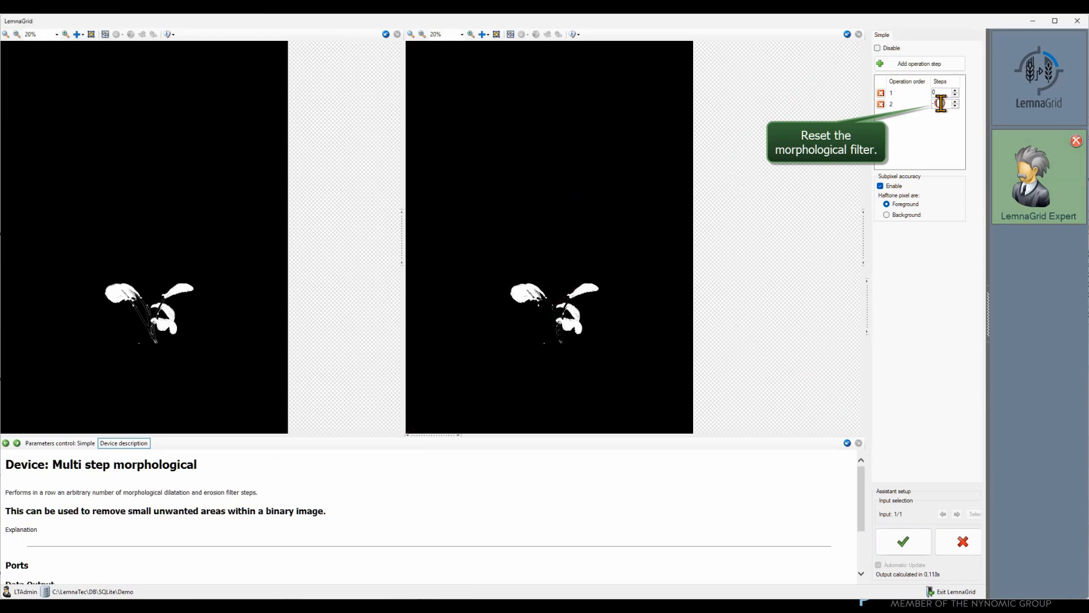
{"action": "key", "text": "Tab"}
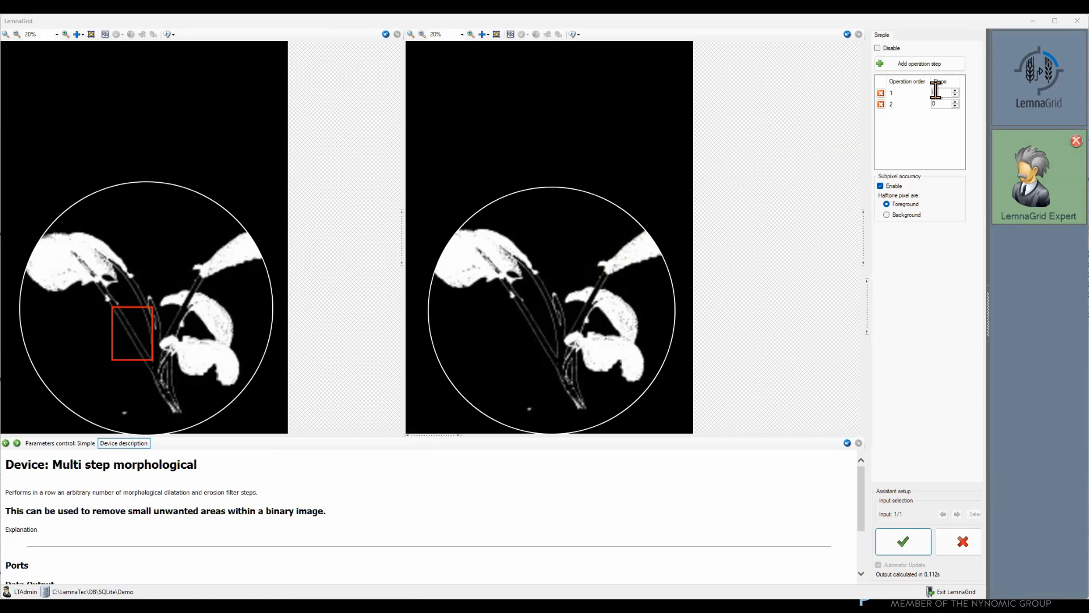
Set morphological operation 1 to -2 steps and operation 2 to 8 steps
{"action": "double_click", "coordinate": [936, 90]}
{"action": "type", "text": "-2"}
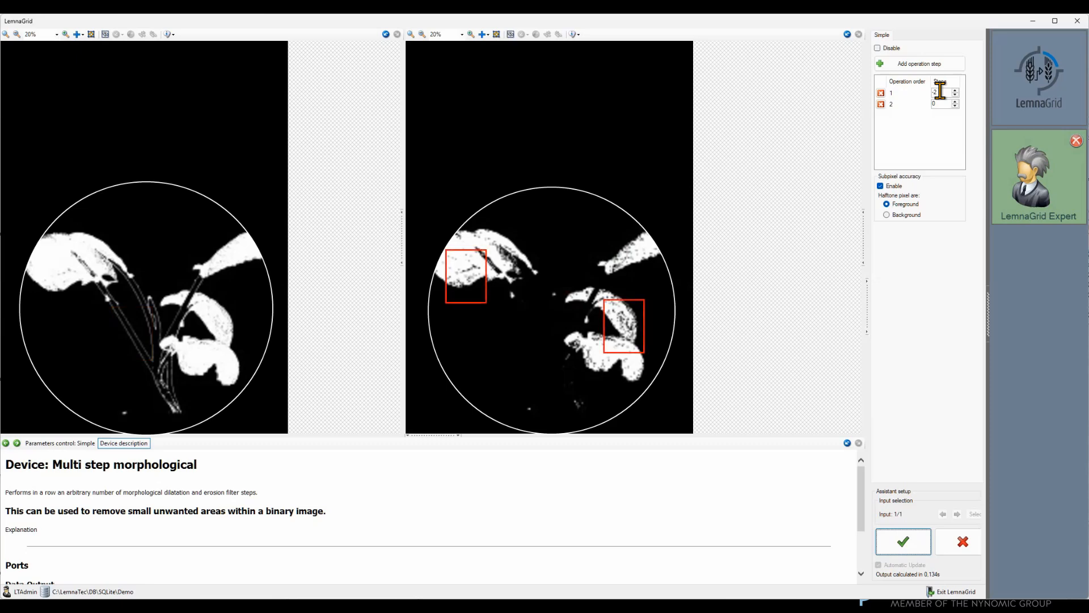
{"action": "left_click", "coordinate": [941, 103]}
{"action": "type", "text": "8"}
{"action": "key", "text": "Return"}
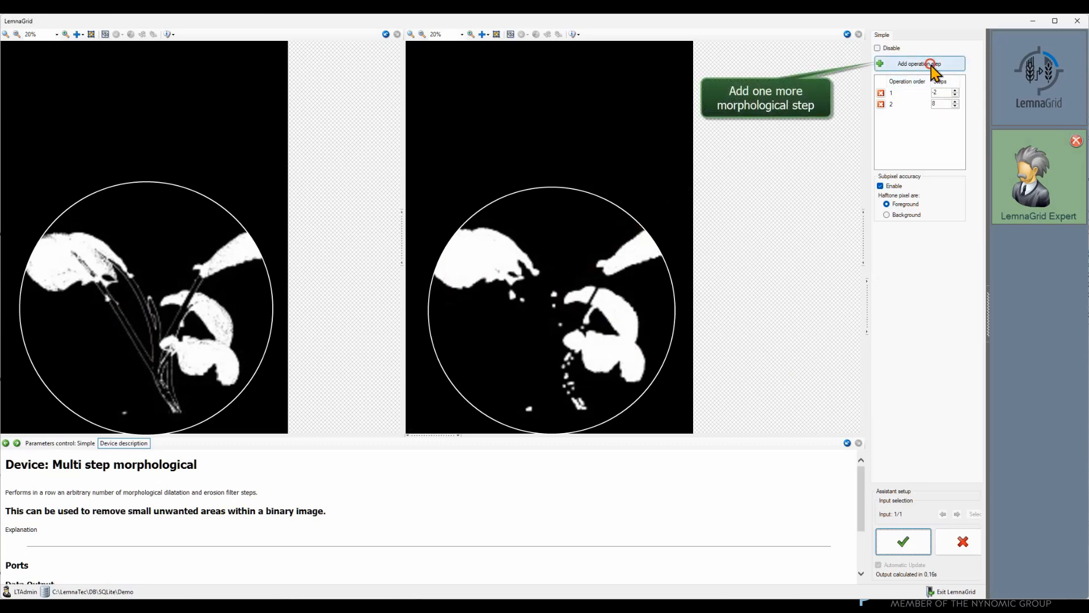
Add a third morphological operation with -6 steps and apply the filter settings
{"action": "left_click", "coordinate": [925, 64]}
{"action": "double_click", "coordinate": [944, 114]}
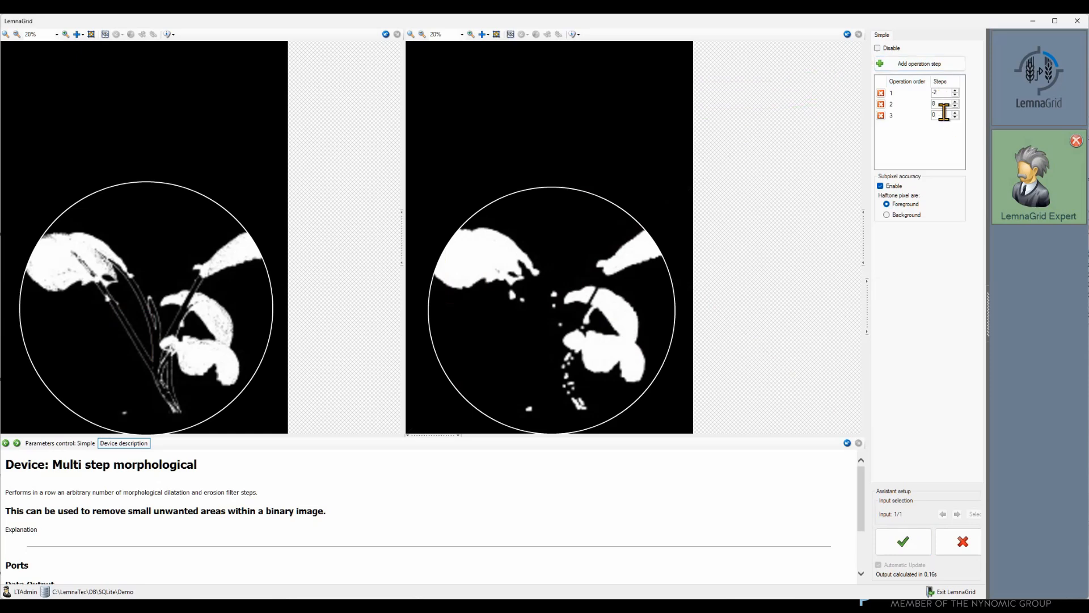
{"action": "type", "text": "-6"}
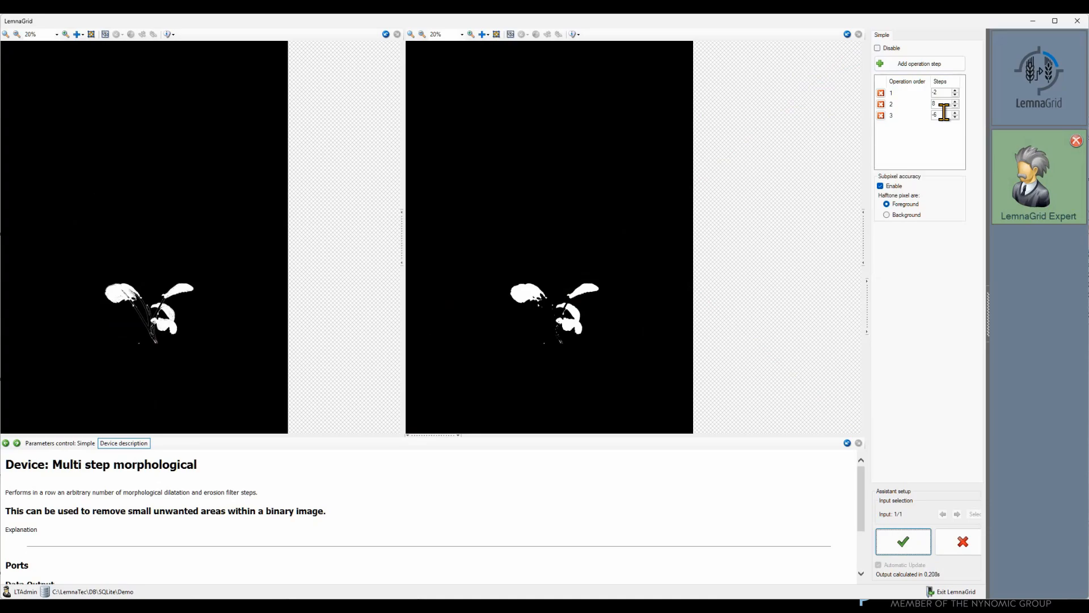
{"action": "left_click", "coordinate": [904, 541]}
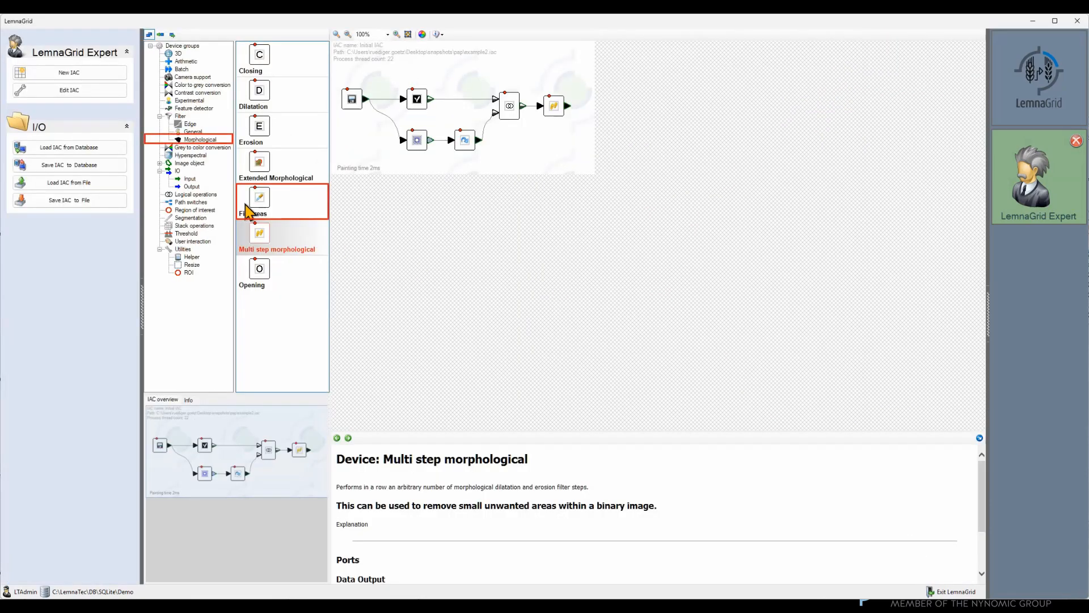
Add a Fill areas device after the Multi step morphological filter, set its fill size to 200 and apply the settings
{"action": "mouse_move", "coordinate": [248, 211]}
{"action": "left_mouse_down"}
{"action": "mouse_move", "coordinate": [396, 212]}
{"action": "mouse_move", "coordinate": [593, 115]}
{"action": "left_mouse_up"}
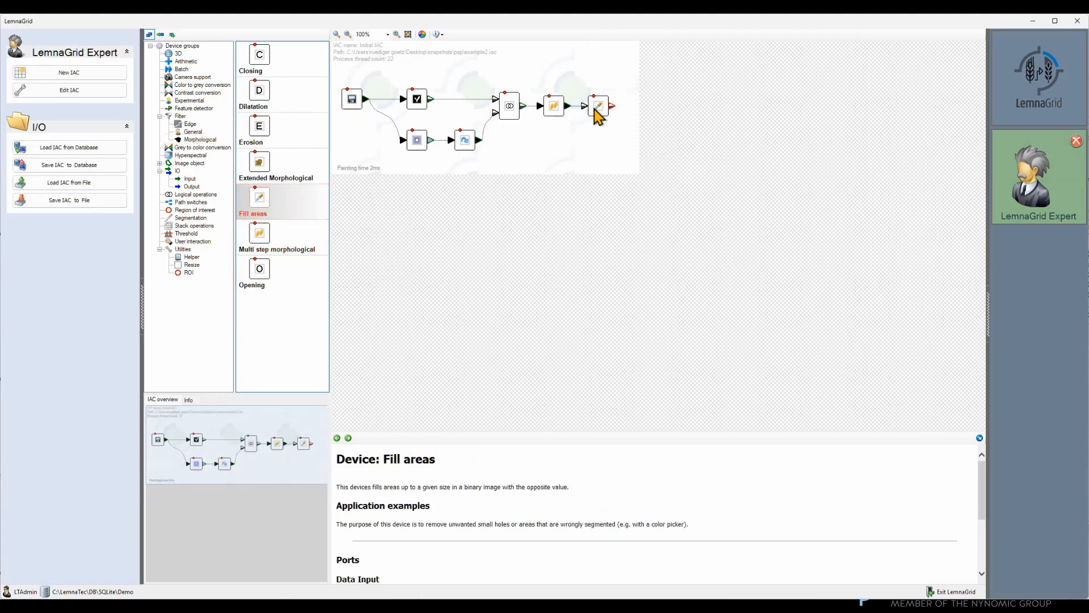
{"action": "double_click", "coordinate": [599, 108]}
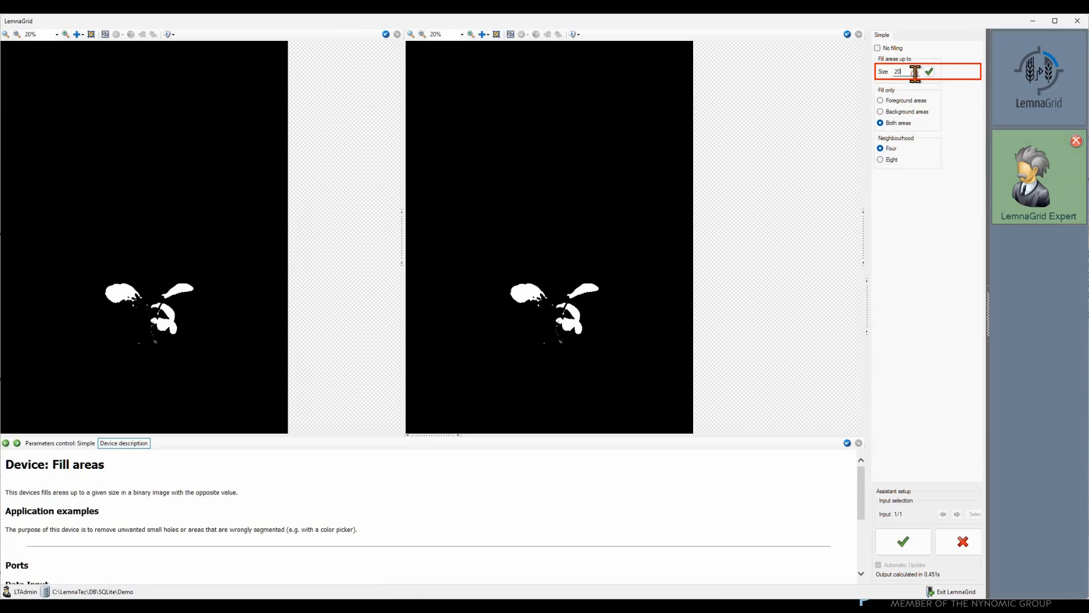
{"action": "type", "text": "0"}
{"action": "left_click", "coordinate": [929, 71]}
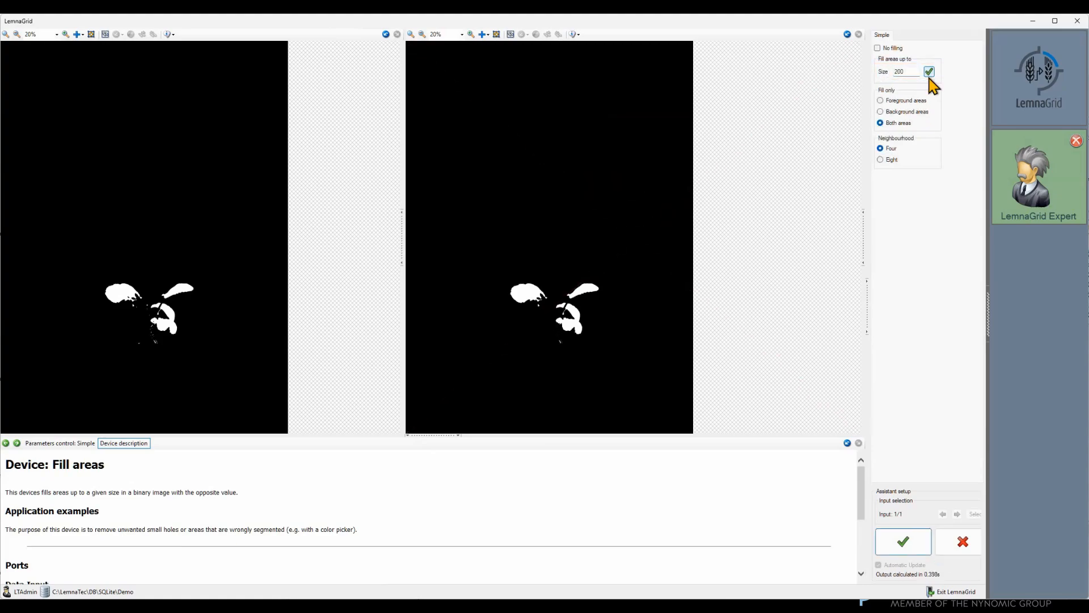
{"action": "left_click", "coordinate": [906, 546]}
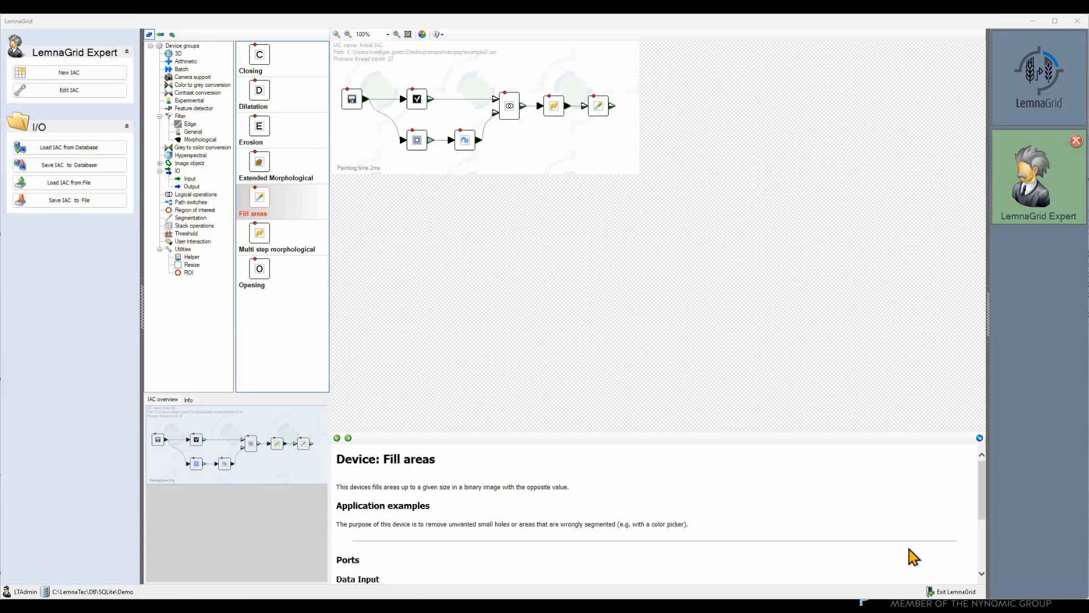
Add a Universal converter after the Fill areas device and accept conversion to an Image Object List
{"action": "left_click", "coordinate": [189, 251]}
{"action": "mouse_move", "coordinate": [259, 126]}
{"action": "left_mouse_down"}
{"action": "mouse_move", "coordinate": [657, 127]}
{"action": "mouse_move", "coordinate": [633, 103]}
{"action": "mouse_move", "coordinate": [628, 114]}
{"action": "mouse_move", "coordinate": [637, 107]}
{"action": "left_mouse_up"}
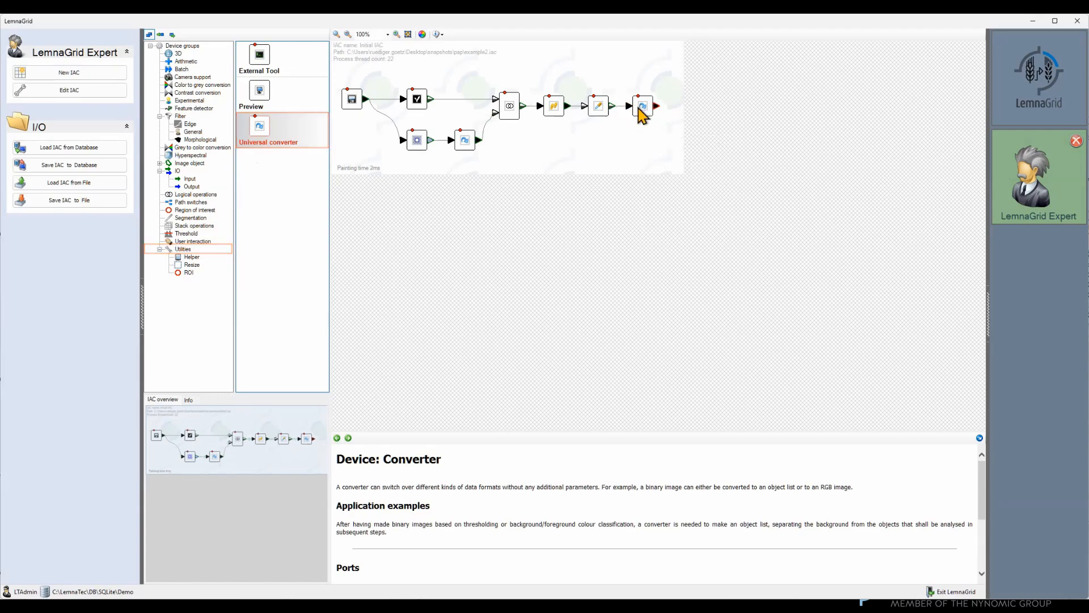
{"action": "double_click", "coordinate": [638, 107]}
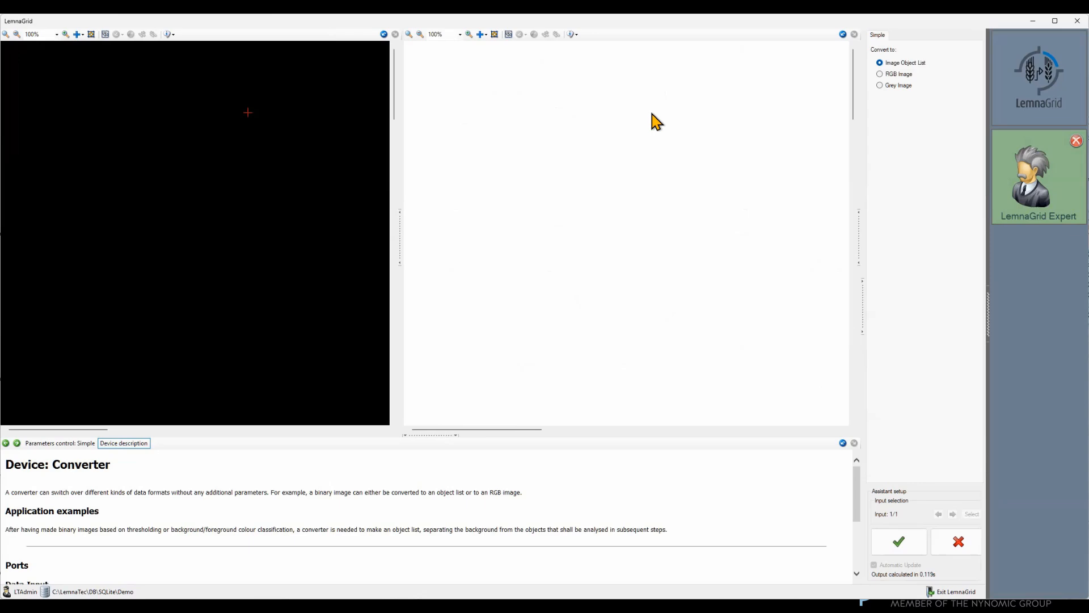
{"action": "left_click", "coordinate": [897, 540]}
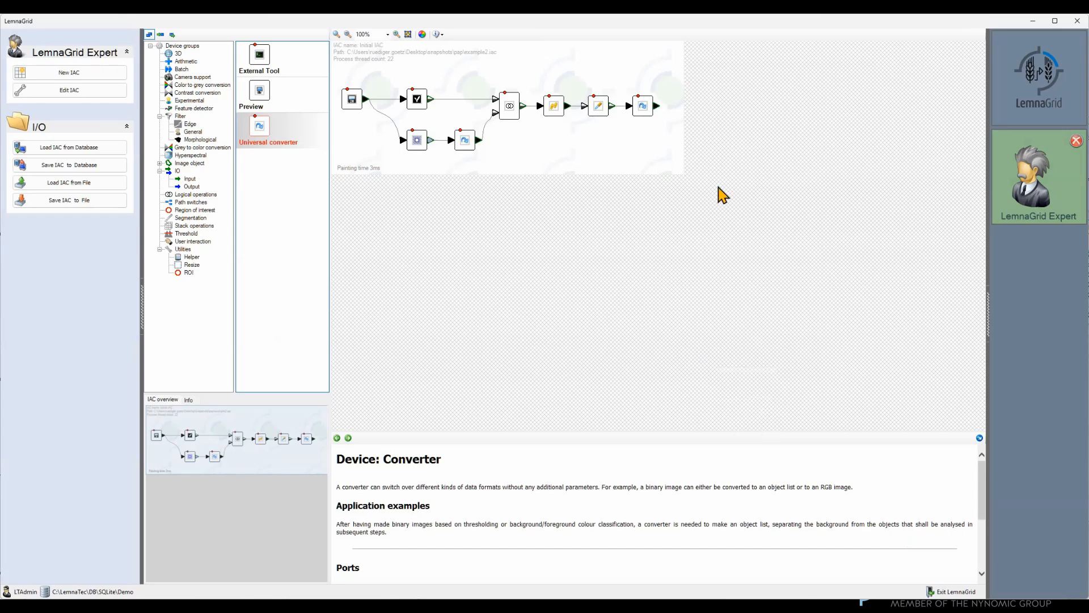
Display the new converter's output as solid objects in rainbow colours and accept the settings
{"action": "double_click", "coordinate": [648, 113]}
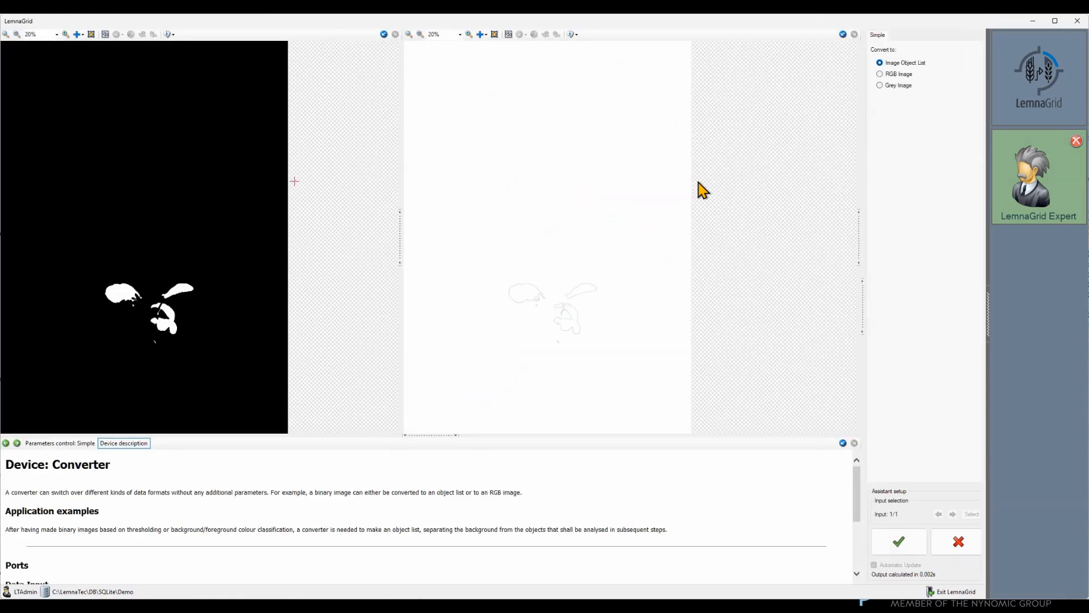
{"action": "left_click", "coordinate": [860, 243]}
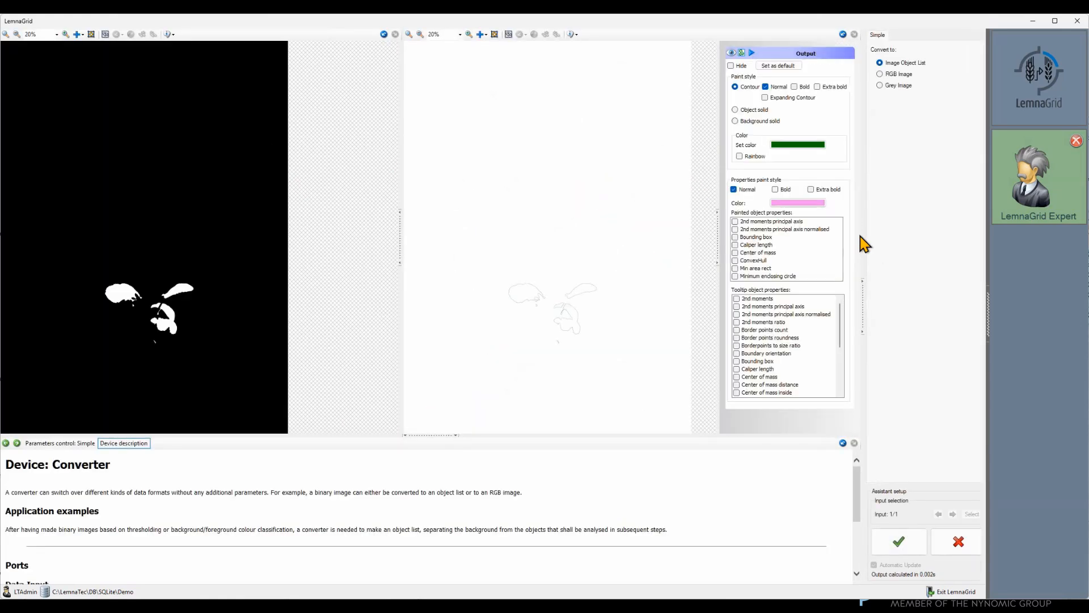
{"action": "left_click", "coordinate": [756, 155]}
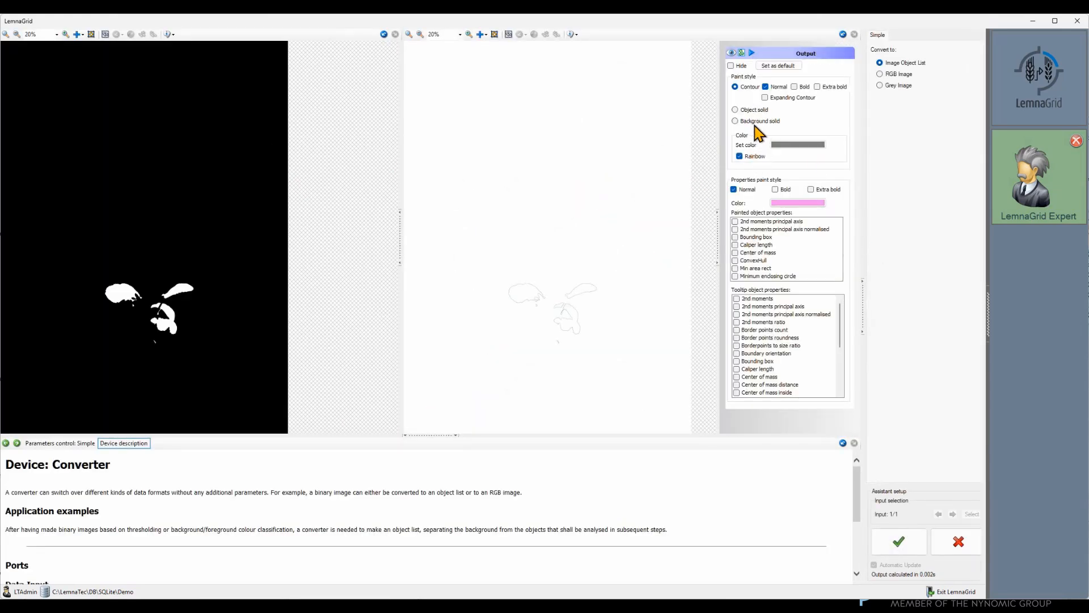
{"action": "left_click", "coordinate": [753, 110]}
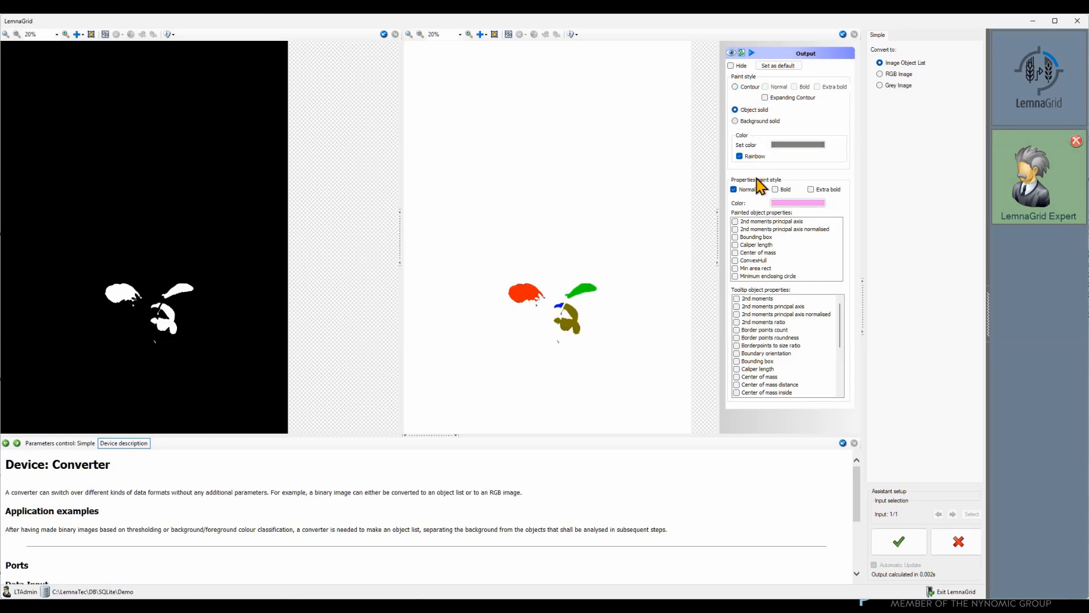
{"action": "left_click", "coordinate": [719, 240]}
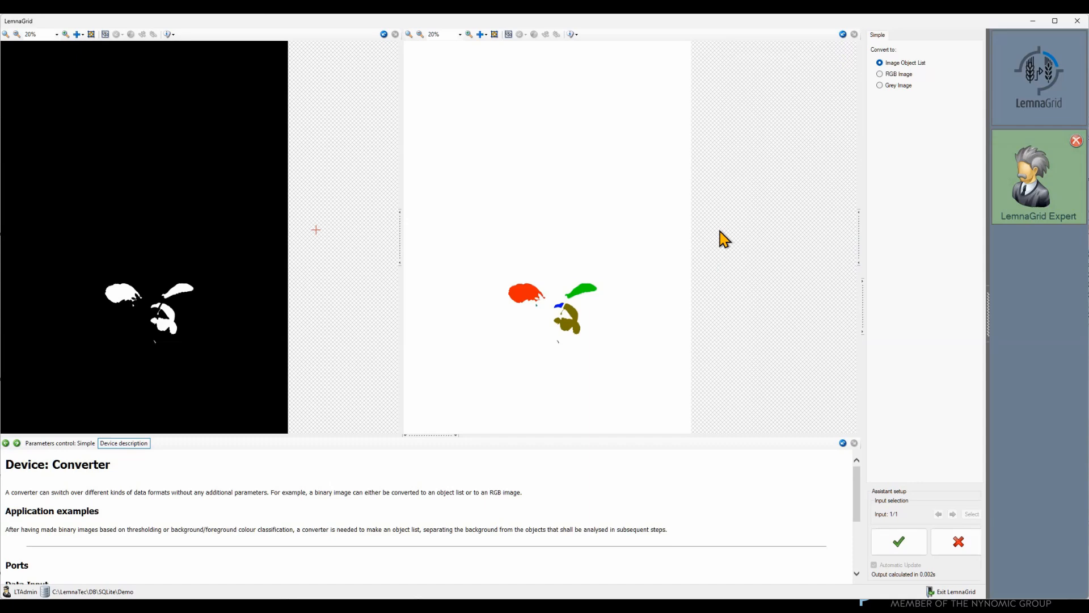
{"action": "left_click", "coordinate": [908, 547]}
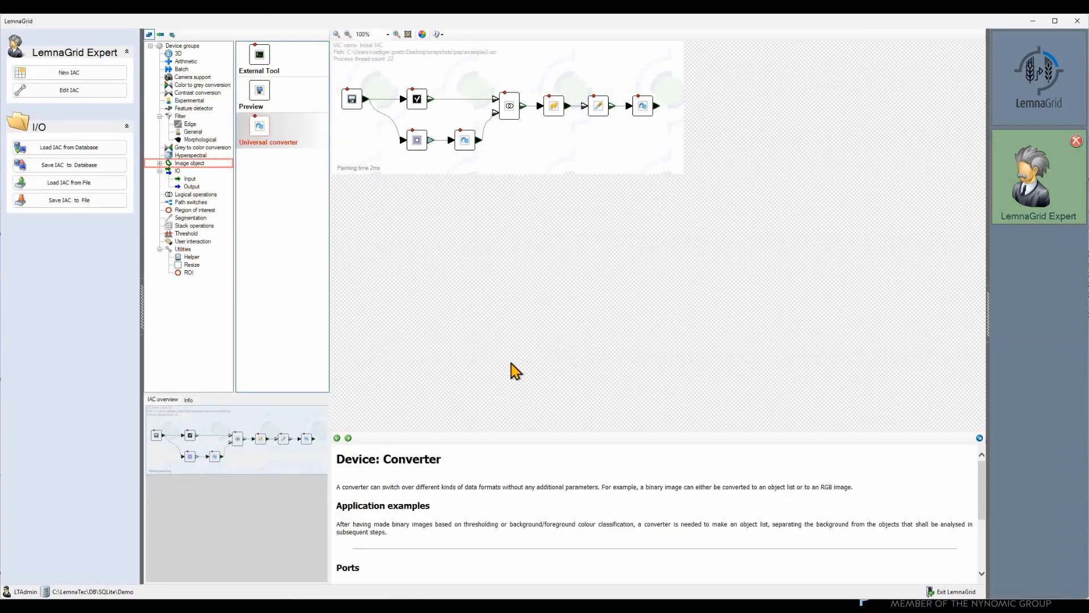
Add an Image object composition device to the grid, connected to the output of the last converter
{"action": "double_click", "coordinate": [169, 164]}
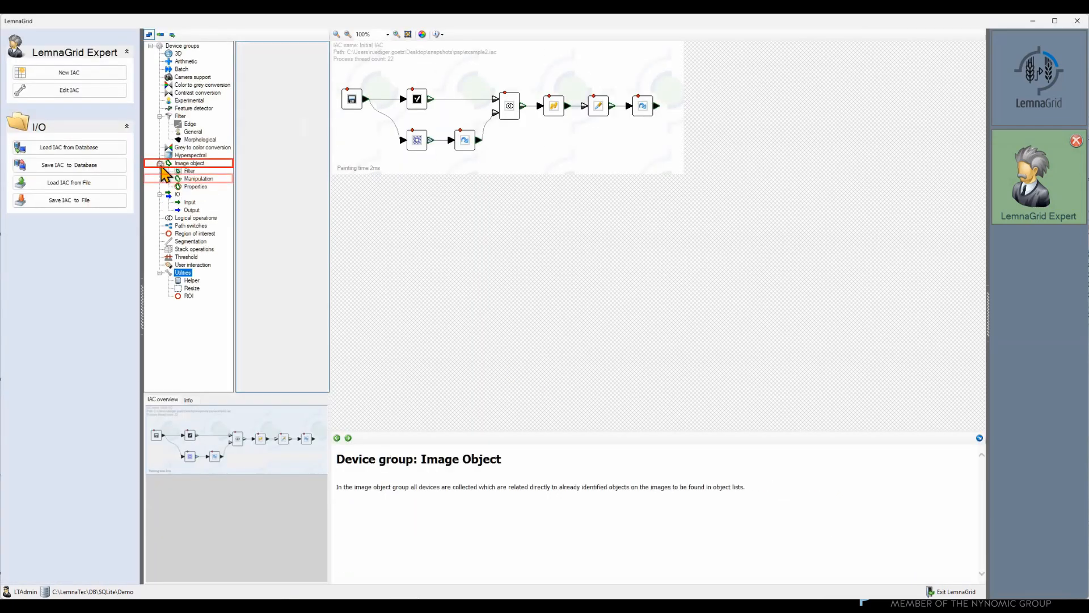
{"action": "left_click", "coordinate": [192, 179]}
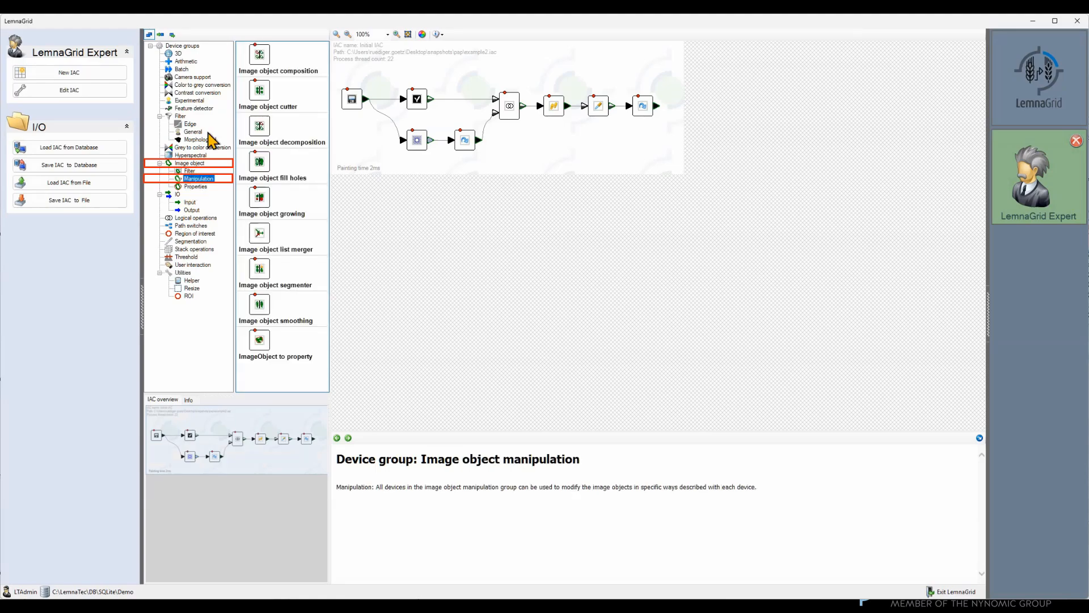
{"action": "left_click_drag", "start_coordinate": [260, 60], "coordinate": [674, 107]}
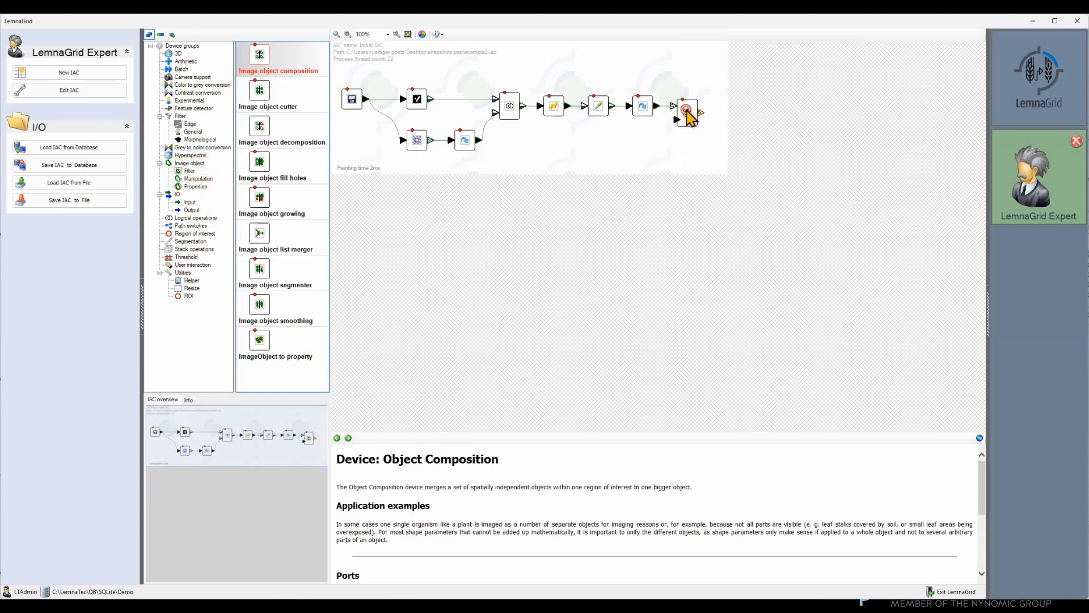
Display the input image object list of the Image object composition device as solid objects in rainbow colours
{"action": "double_click", "coordinate": [687, 114]}
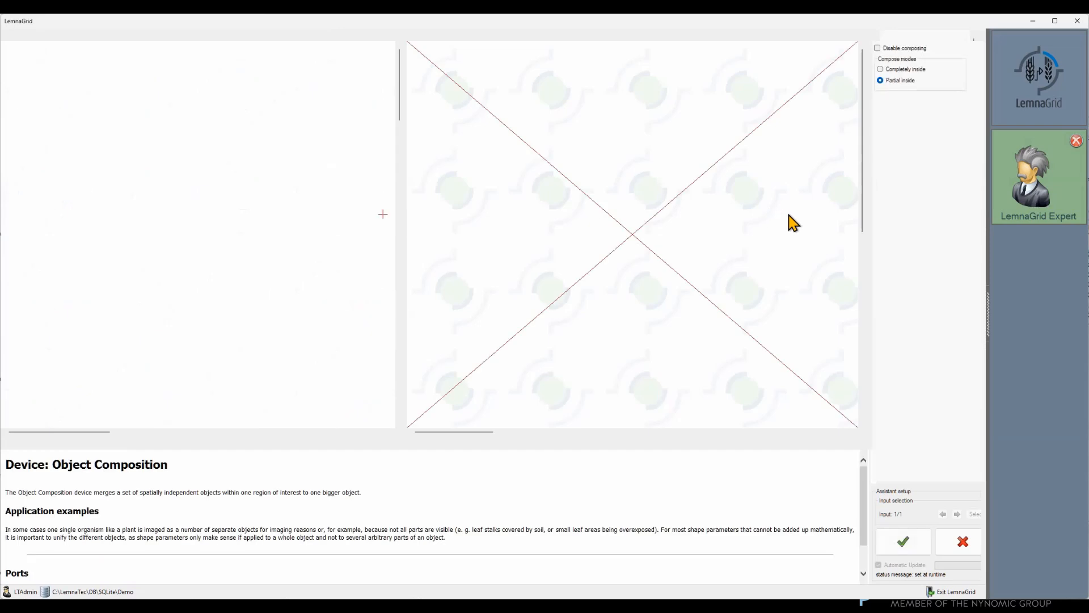
{"action": "left_click", "coordinate": [401, 223]}
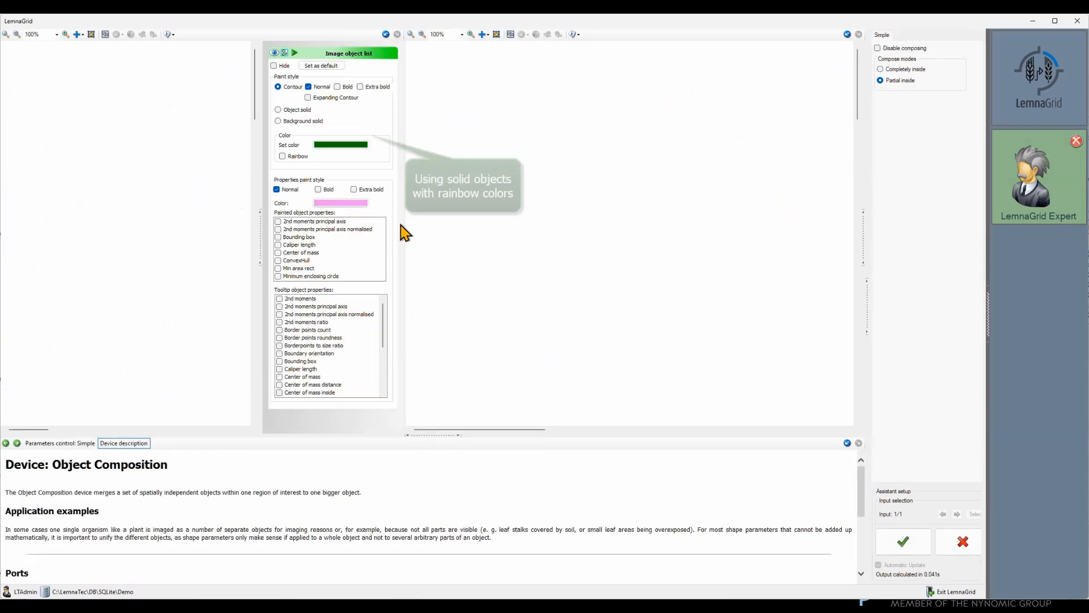
{"action": "left_click", "coordinate": [292, 156]}
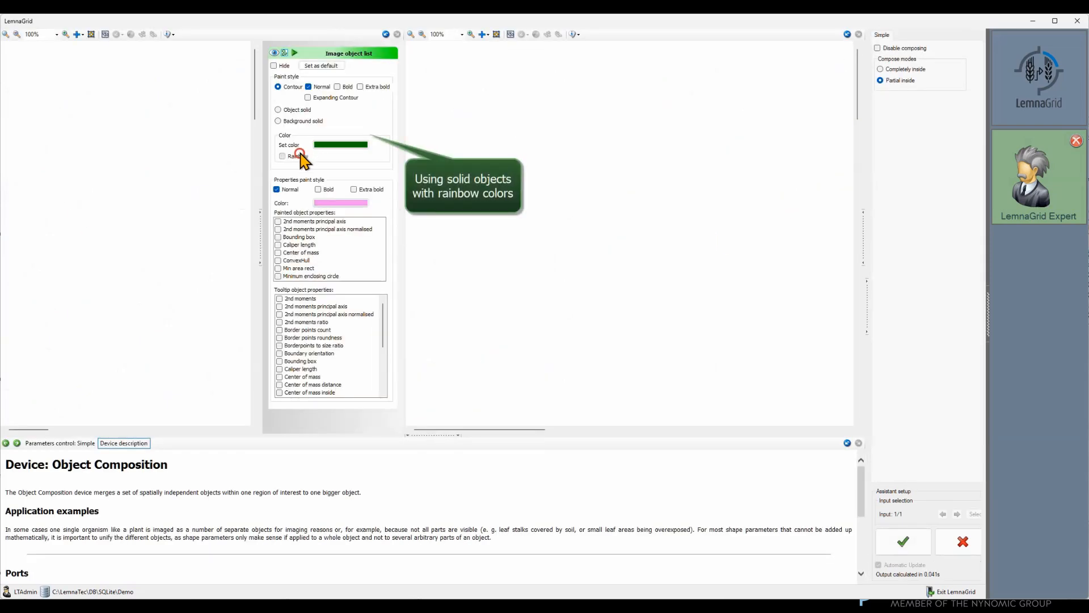
{"action": "left_click", "coordinate": [296, 110]}
{"action": "left_click", "coordinate": [260, 238]}
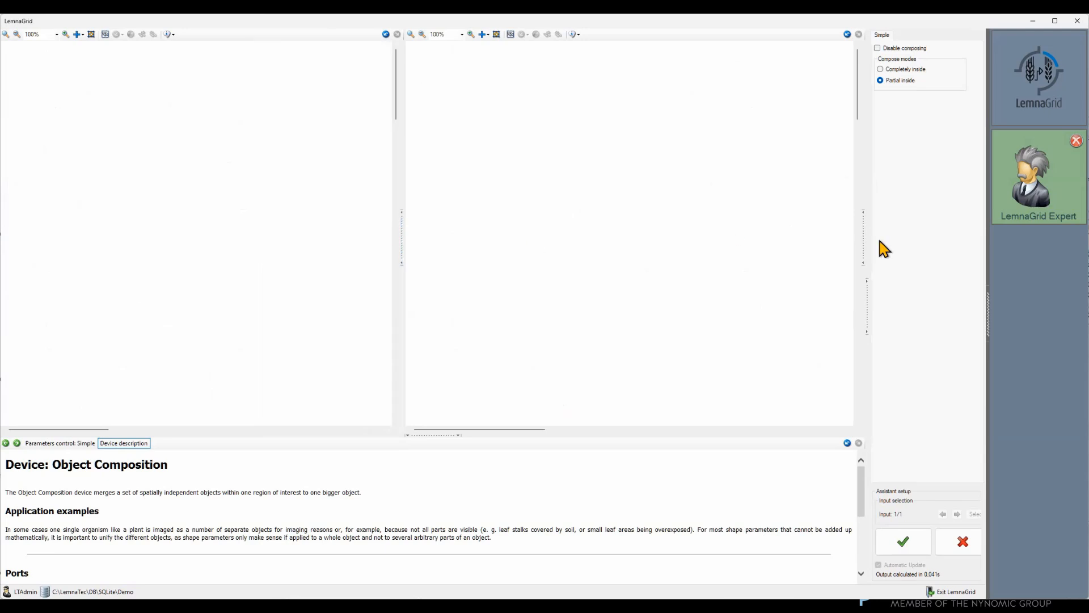
Show the composition device's output as solid objects in rainbow colours and apply the device settings
{"action": "left_click", "coordinate": [863, 244]}
{"action": "left_click", "coordinate": [755, 158]}
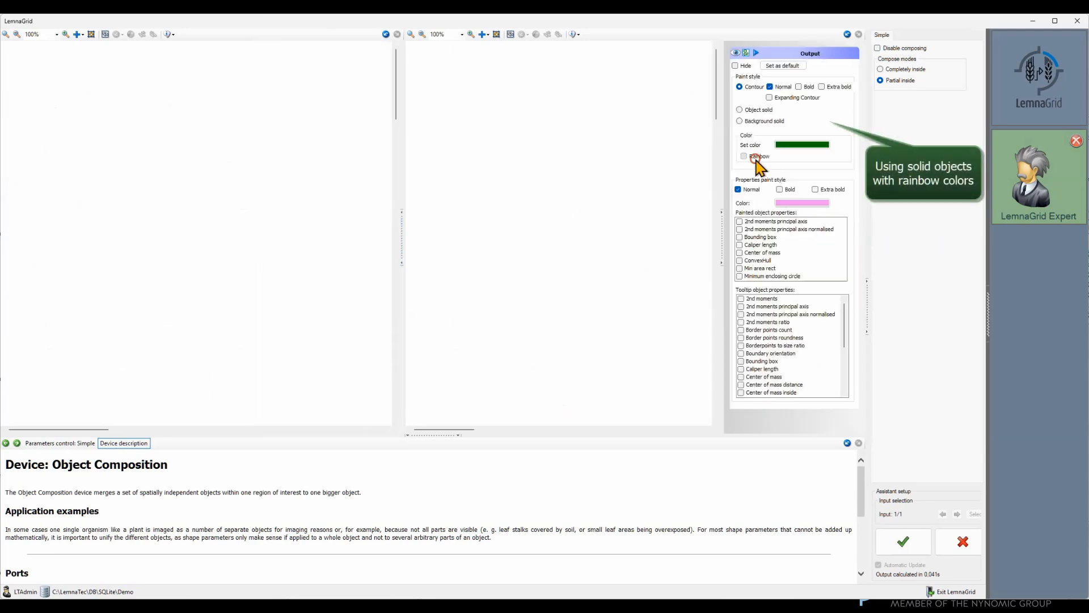
{"action": "left_click", "coordinate": [753, 111]}
{"action": "left_click", "coordinate": [723, 229]}
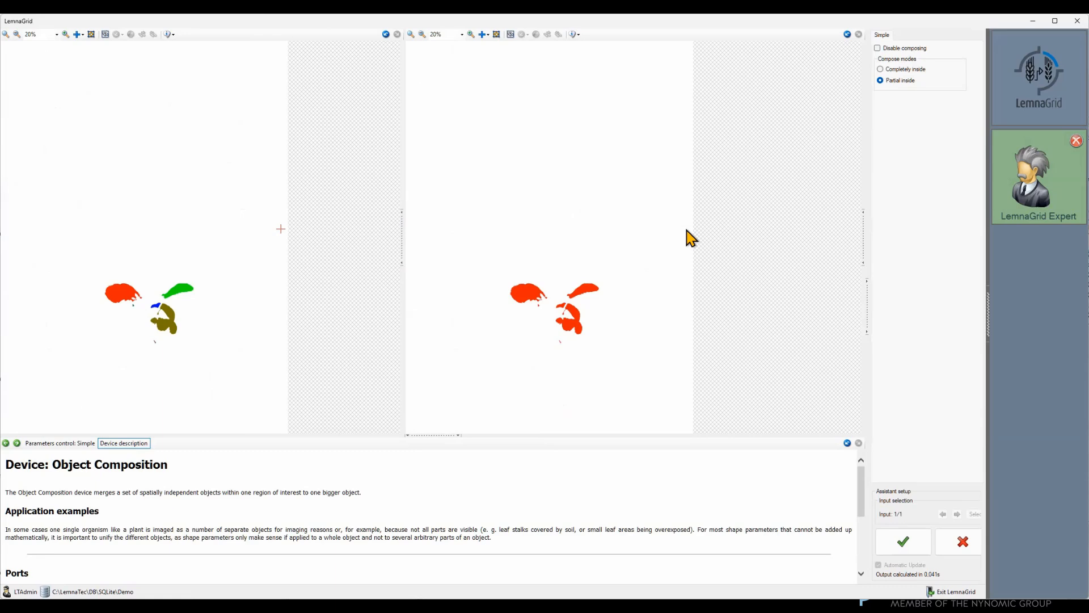
{"action": "left_click", "coordinate": [905, 546]}
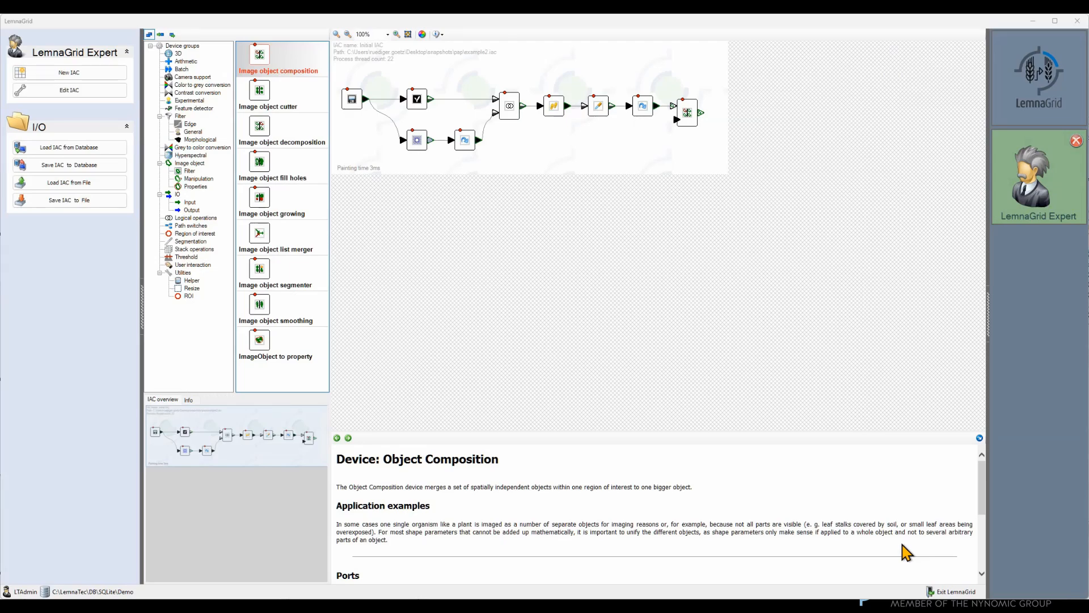
Add an Objects output device labelled plant and connect the Image object composition output to its object list input
{"action": "left_click", "coordinate": [193, 210]}
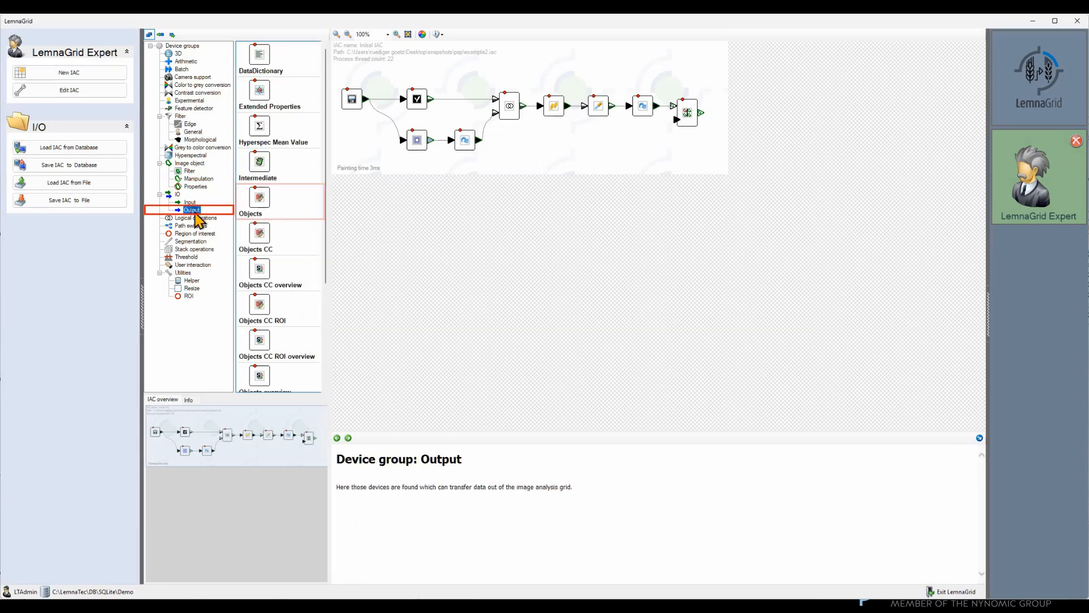
{"action": "left_click_drag", "start_coordinate": [259, 204], "coordinate": [677, 117]}
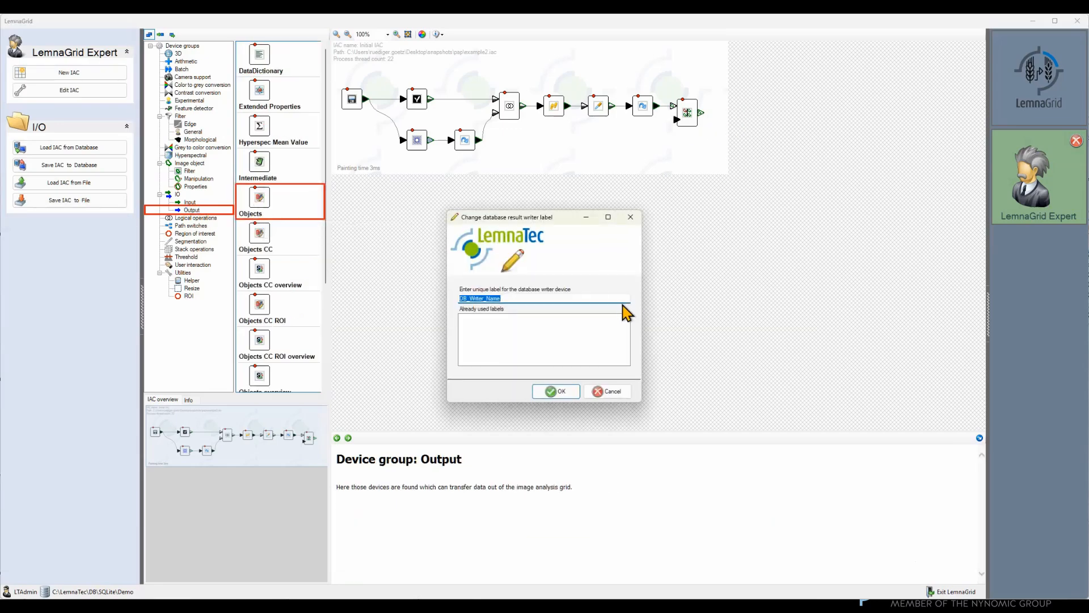
{"action": "type", "text": "plant"}
{"action": "left_click", "coordinate": [564, 393]}
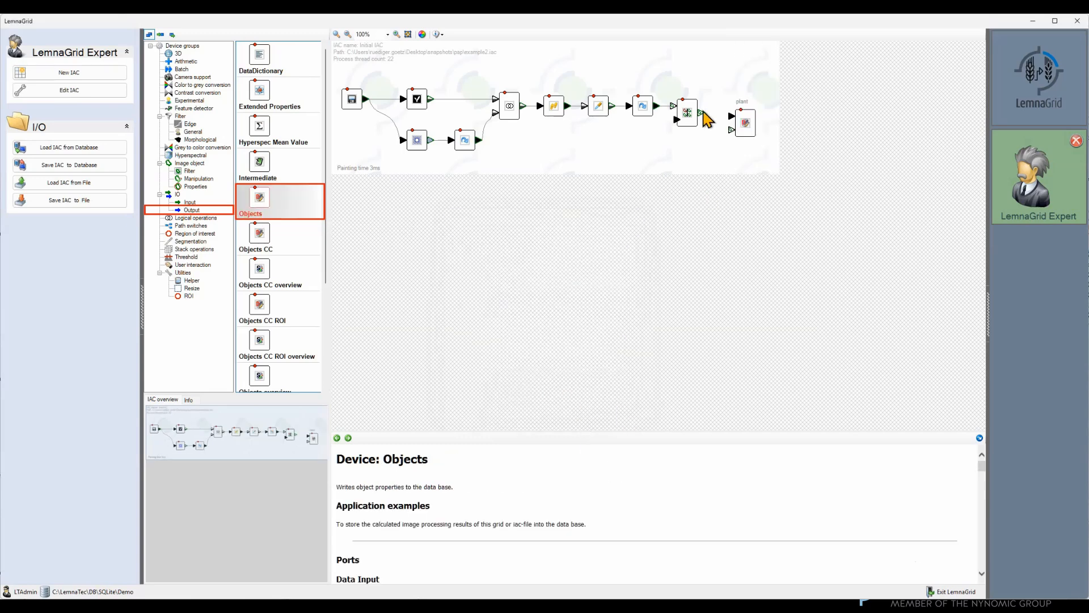
{"action": "left_click_drag", "start_coordinate": [703, 113], "coordinate": [740, 114]}
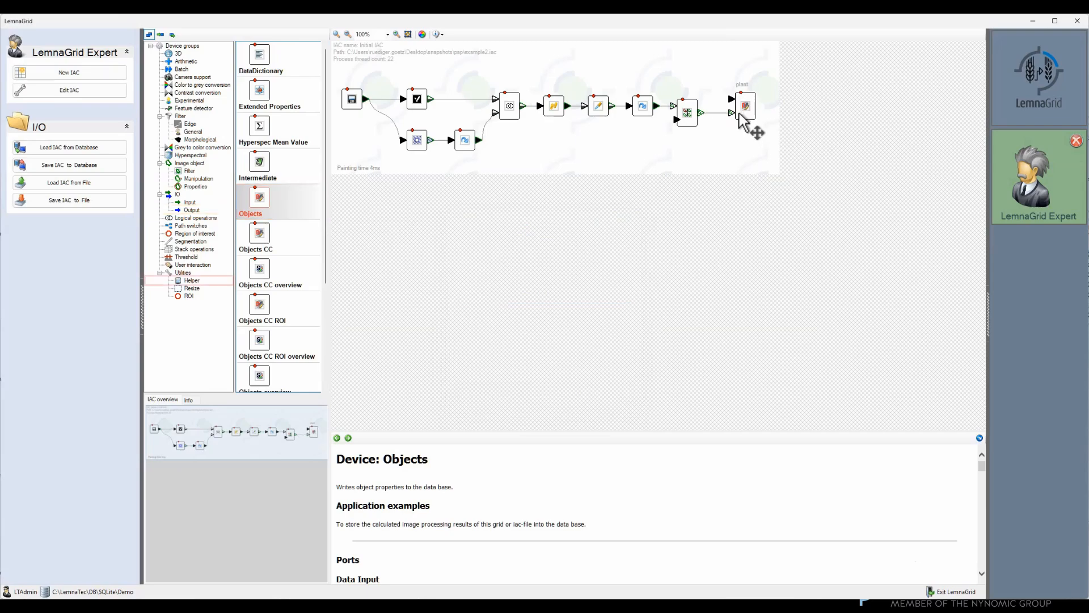
Add a Loop through device above the chain and route the image reader's output through it to the plant device's image input
{"action": "left_click", "coordinate": [192, 280]}
{"action": "left_click_drag", "start_coordinate": [258, 160], "coordinate": [570, 77]}
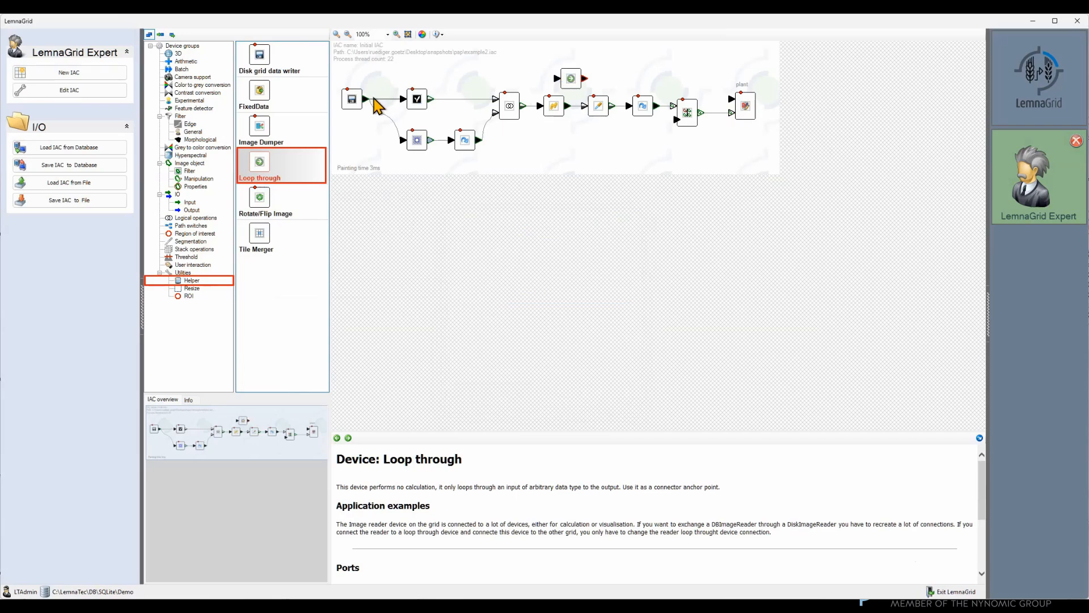
{"action": "left_click_drag", "start_coordinate": [373, 98], "coordinate": [558, 80]}
{"action": "left_click_drag", "start_coordinate": [369, 98], "coordinate": [732, 98]}
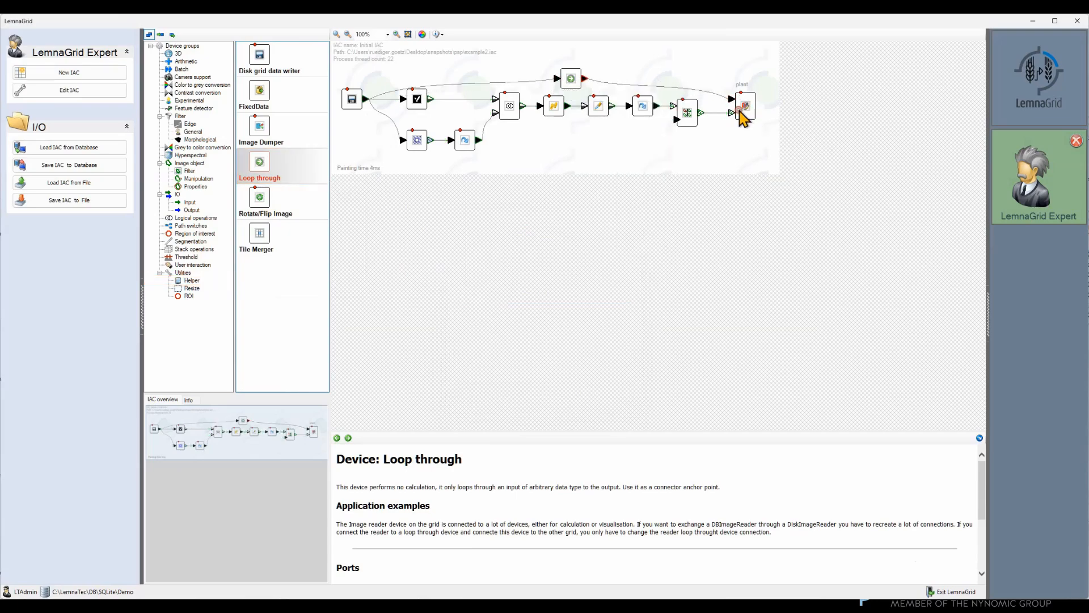
In the plant output device, display the object list as extra bold contours in light green
{"action": "double_click", "coordinate": [739, 113]}
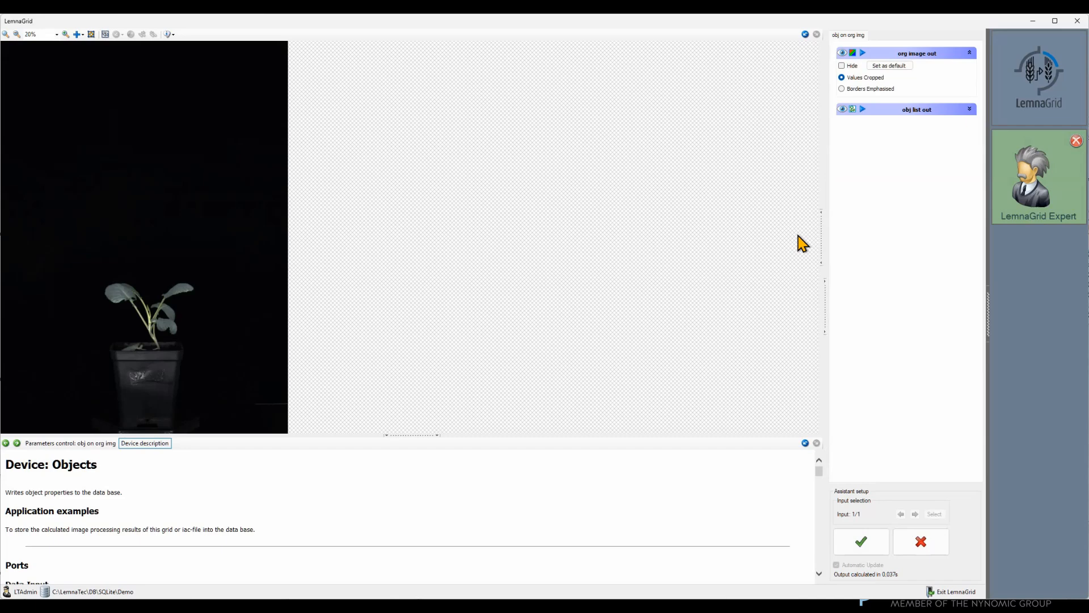
{"action": "left_click", "coordinate": [821, 243]}
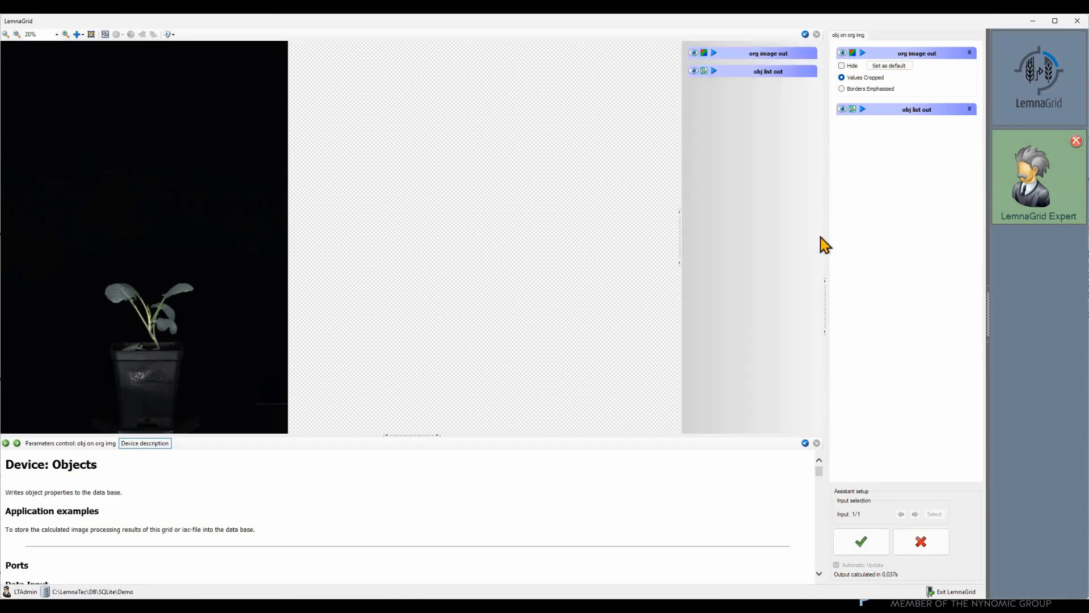
{"action": "left_click", "coordinate": [772, 72]}
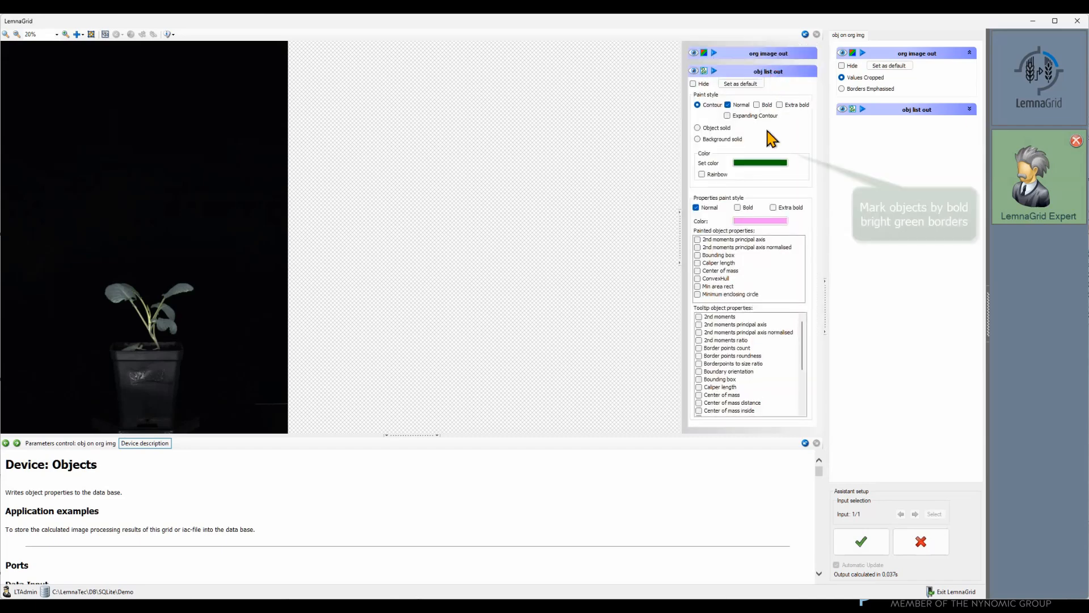
{"action": "left_click", "coordinate": [763, 163]}
{"action": "left_click", "coordinate": [539, 211]}
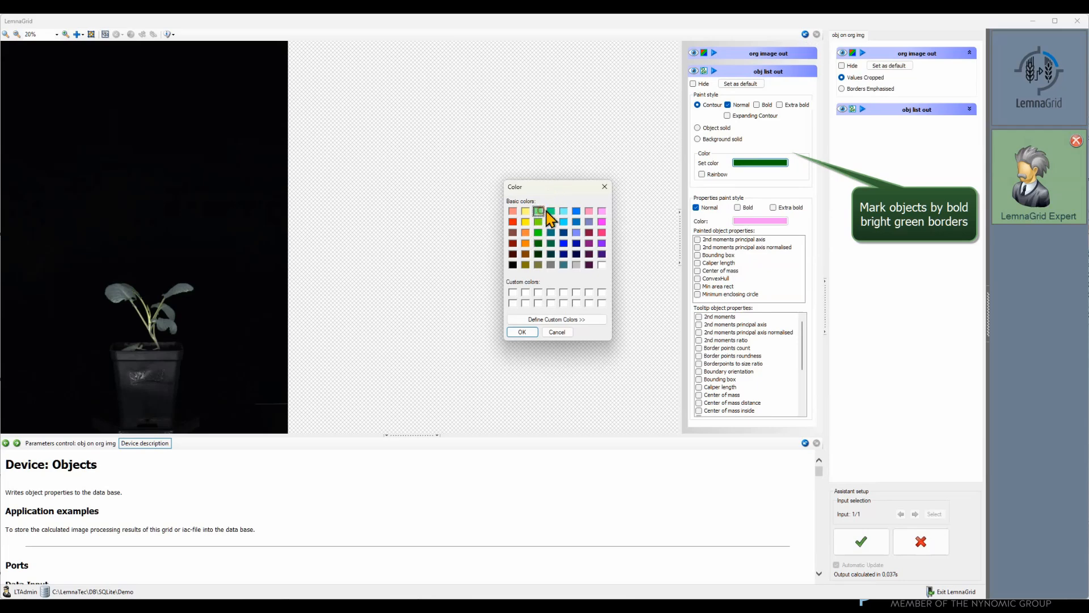
{"action": "left_click", "coordinate": [522, 332]}
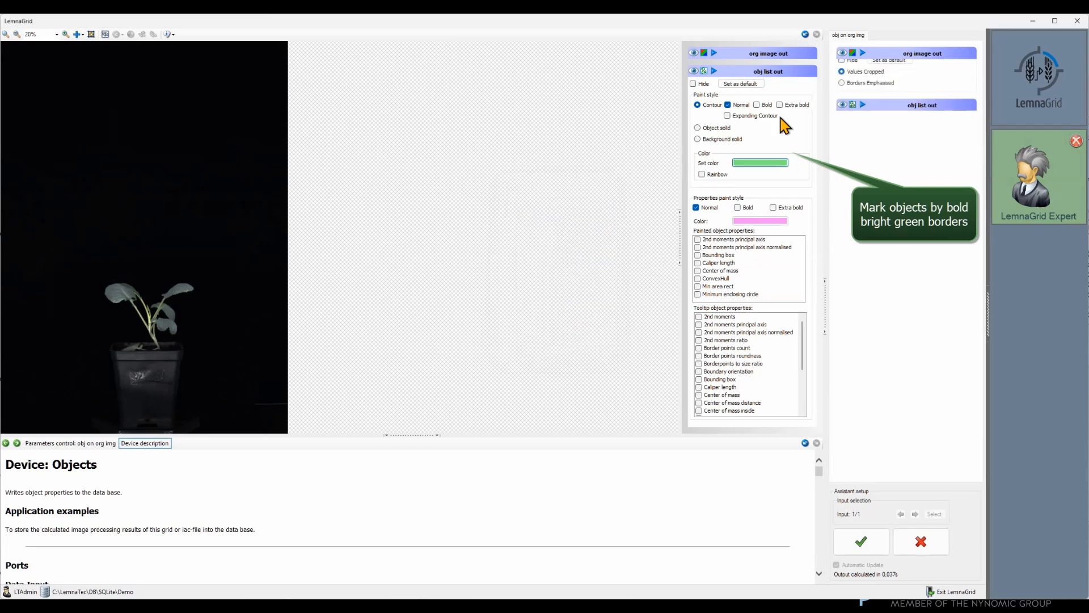
{"action": "left_click", "coordinate": [788, 105]}
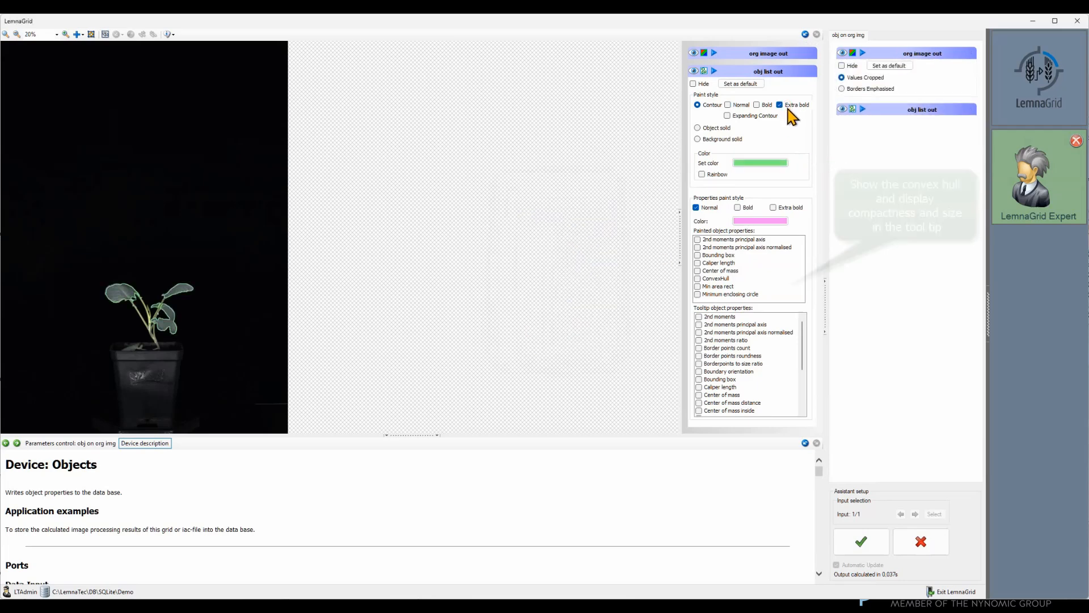
Paint the plant's convex hull, show compactness and size in its tooltip, check the tooltip on the plant and apply the settings
{"action": "left_click", "coordinate": [716, 279]}
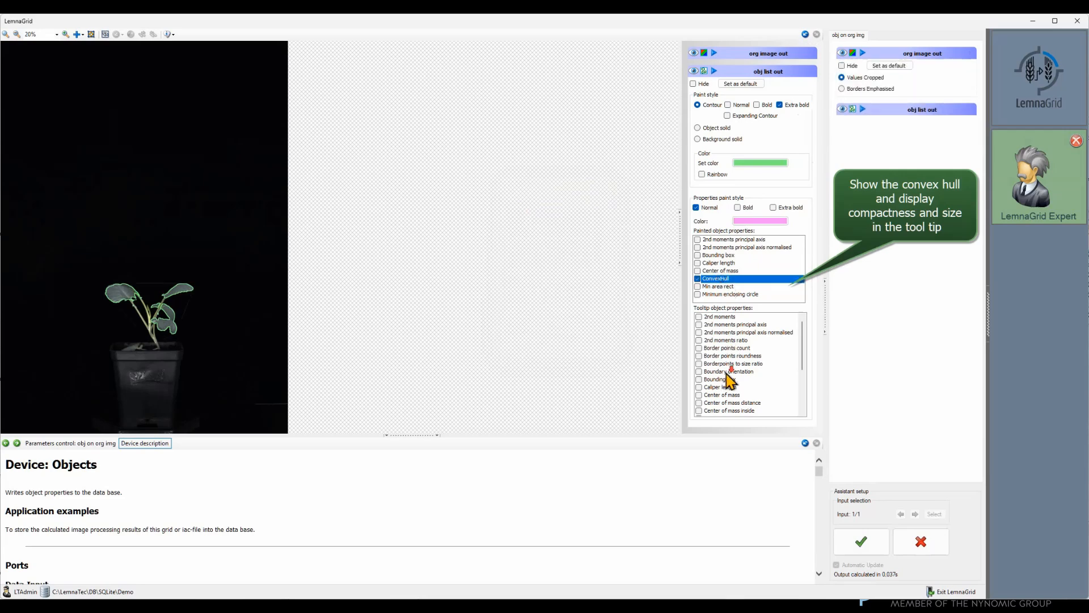
{"action": "scroll", "coordinate": [730, 379], "scroll_direction": "down", "scroll_amount": 3}
{"action": "scroll", "coordinate": [729, 379], "scroll_direction": "down", "scroll_amount": 2}
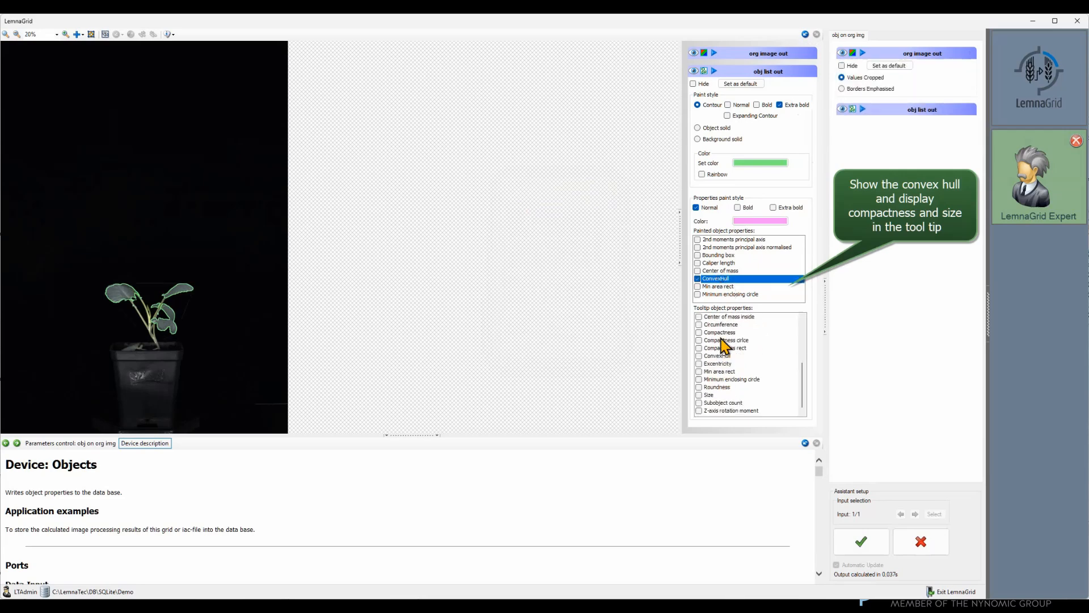
{"action": "left_click", "coordinate": [718, 333]}
{"action": "left_click", "coordinate": [711, 395]}
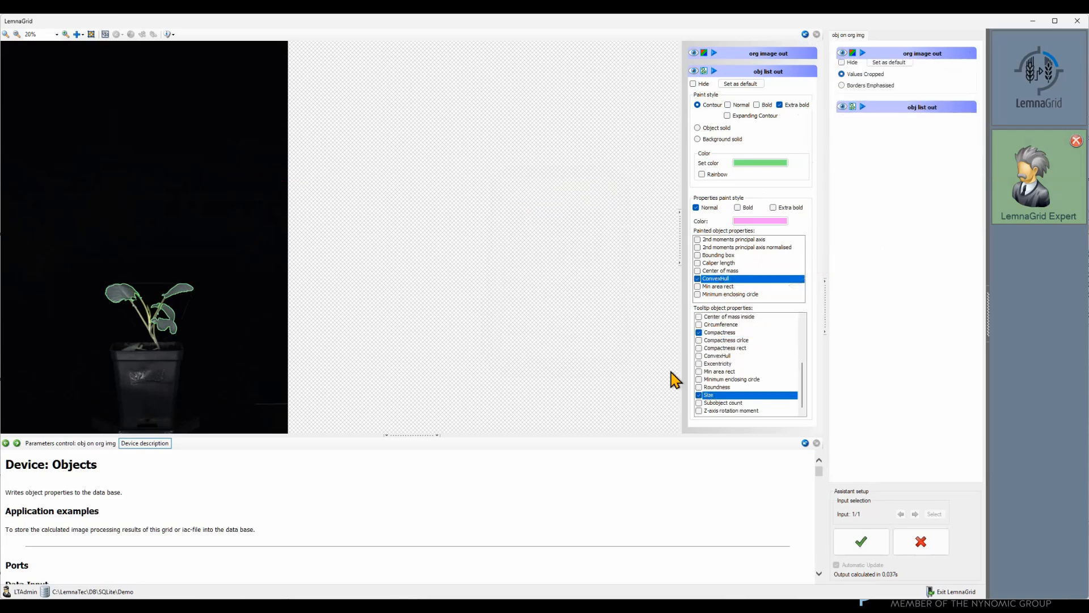
{"action": "mouse_move", "coordinate": [187, 292]}
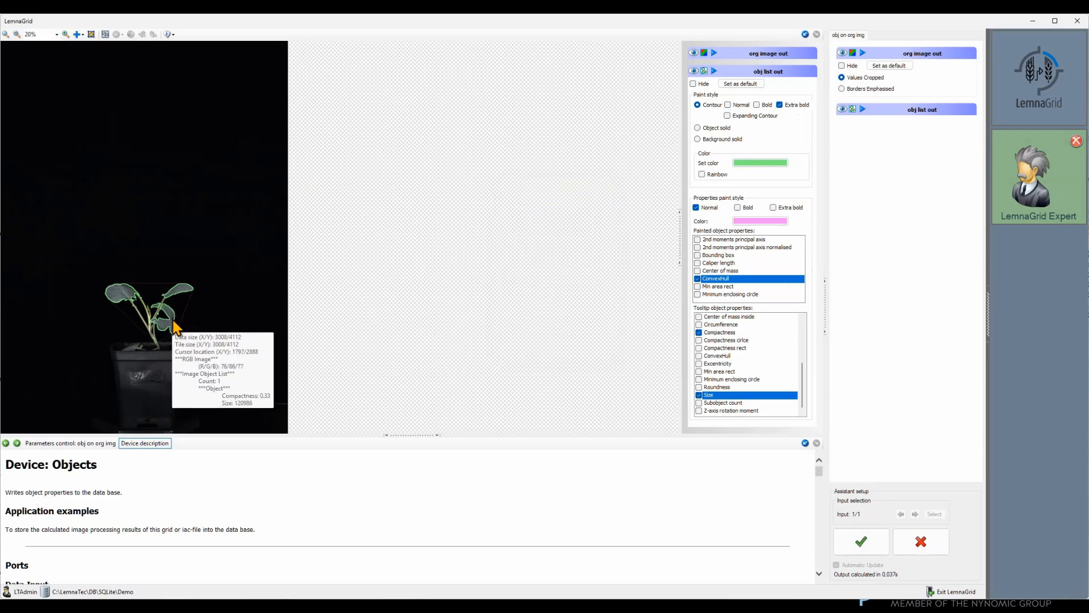
{"action": "mouse_move", "coordinate": [173, 323]}
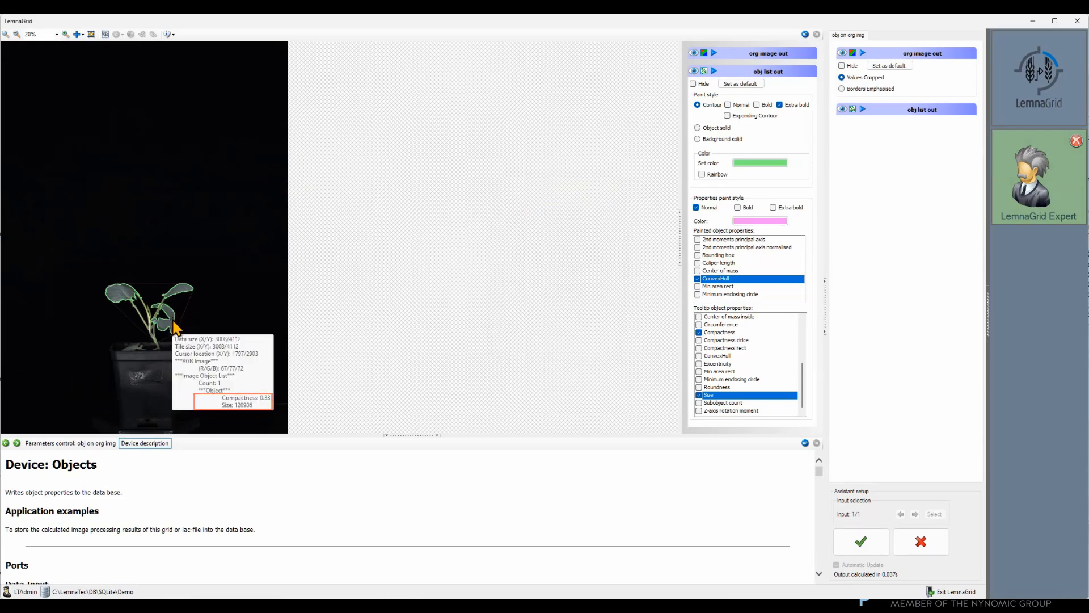
{"action": "left_click", "coordinate": [884, 540]}
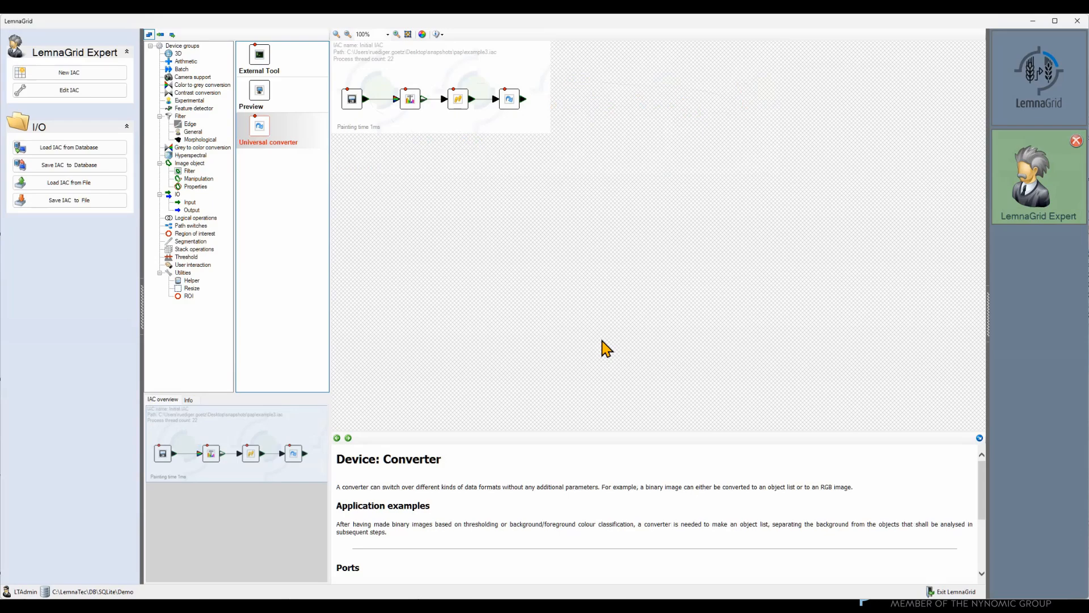
Review the settings and previews of the tray grid's image reader, colour threshold and multi step morphological devices
{"action": "double_click", "coordinate": [350, 98]}
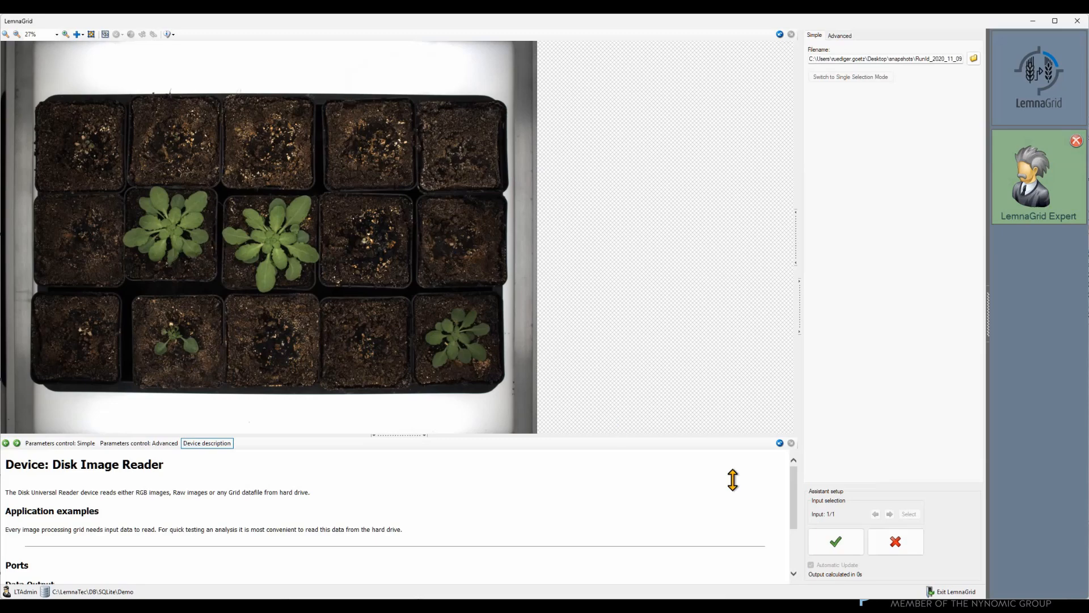
{"action": "left_click", "coordinate": [844, 549]}
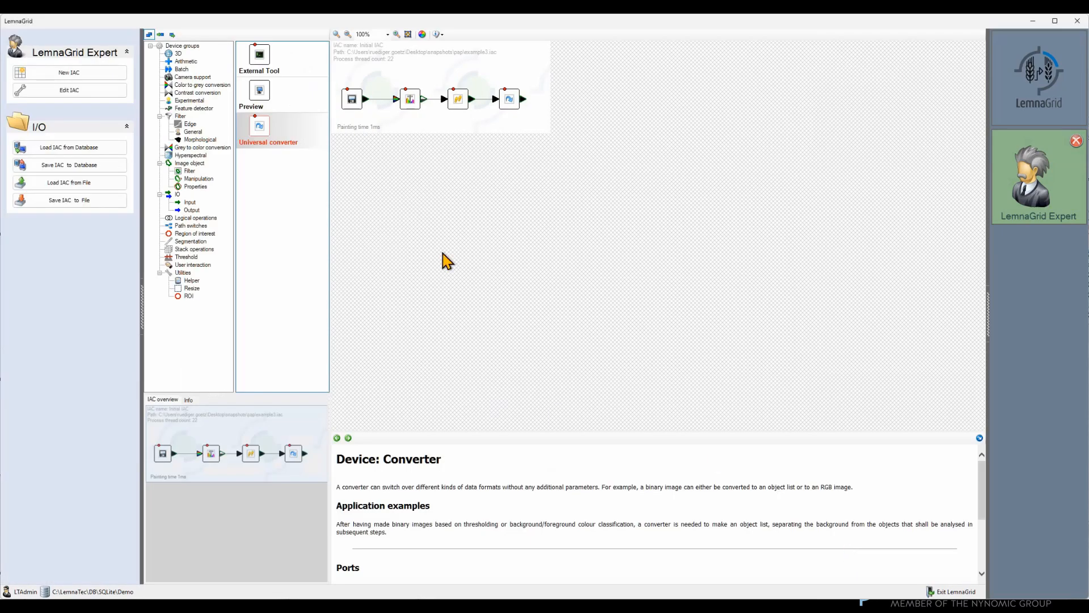
{"action": "double_click", "coordinate": [410, 107]}
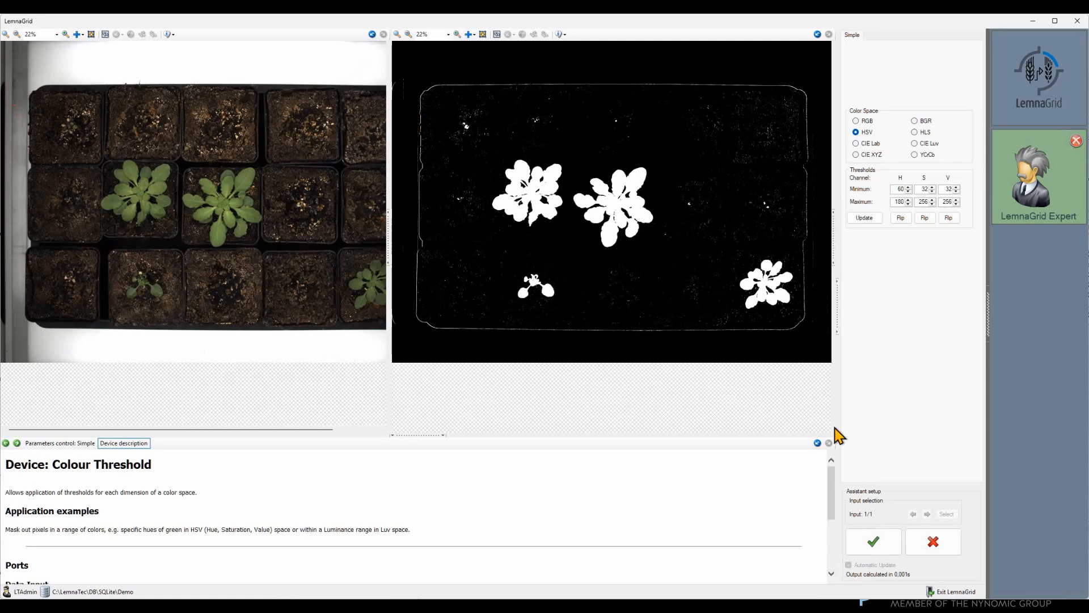
{"action": "left_click", "coordinate": [873, 545]}
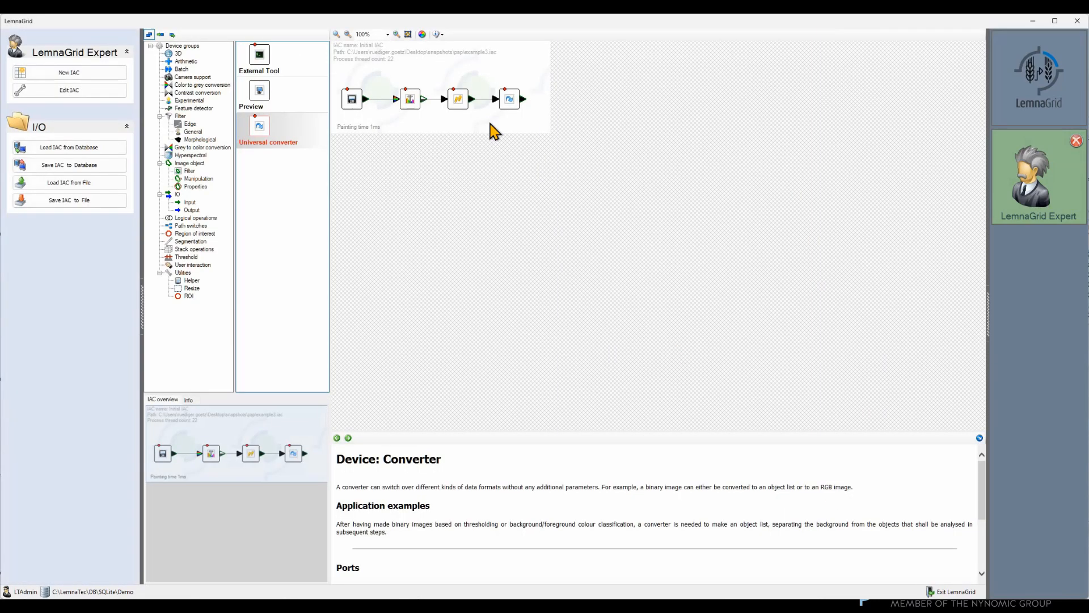
{"action": "double_click", "coordinate": [461, 101]}
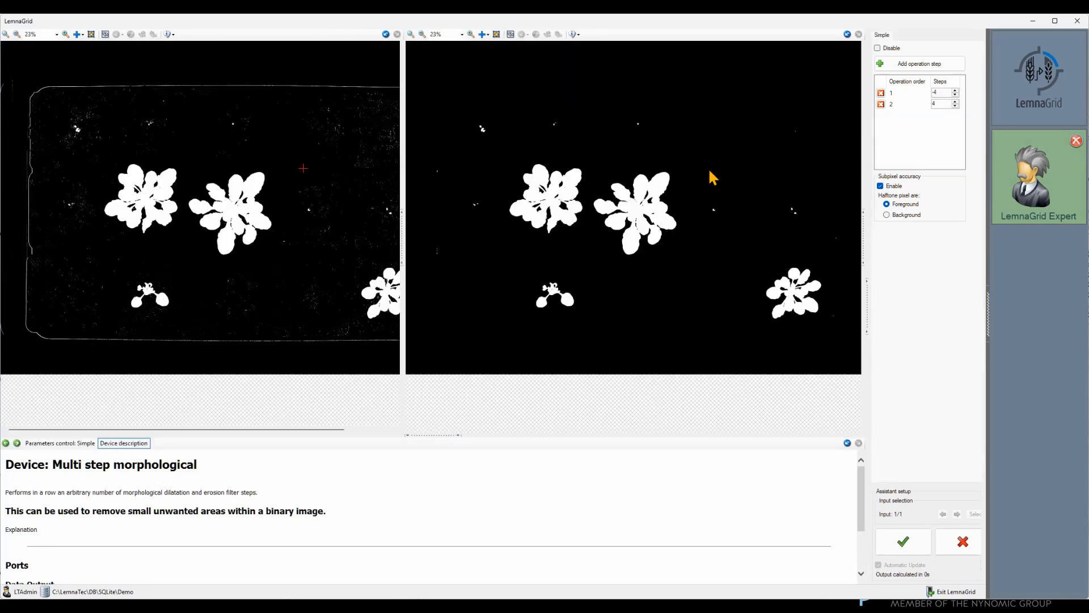
{"action": "left_click", "coordinate": [893, 545]}
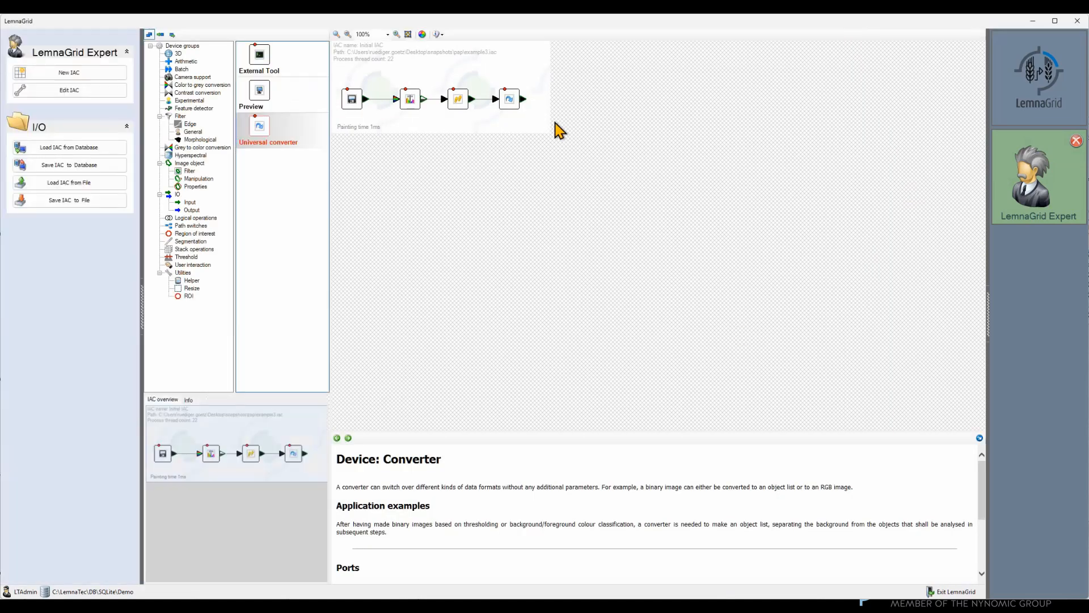
Examine the plant objects and small noise objects in the converter's output, enlarging the preview to 50%
{"action": "double_click", "coordinate": [517, 111]}
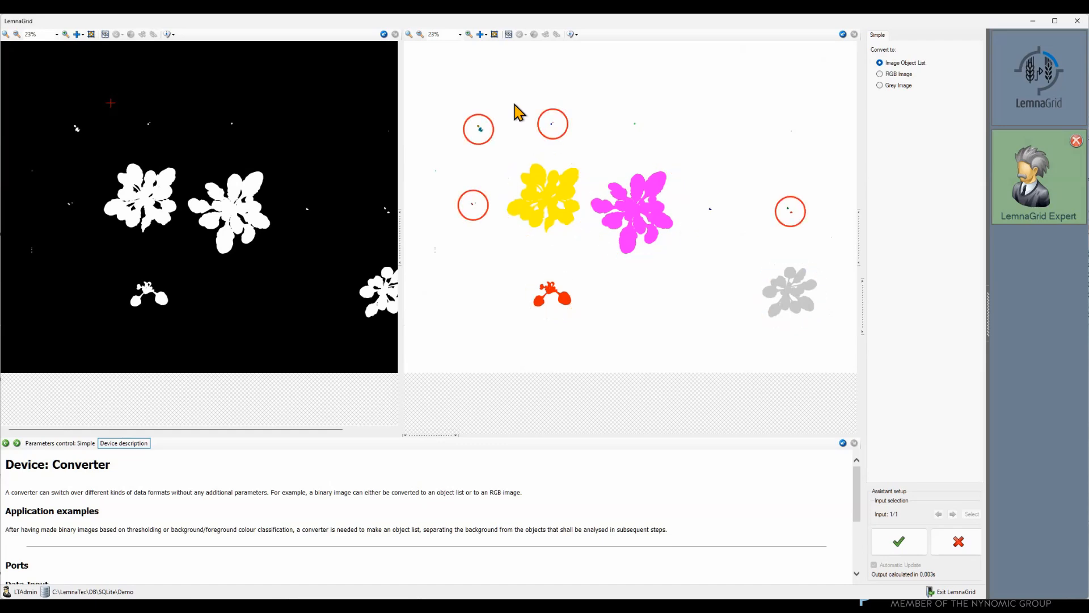
{"action": "left_click", "coordinate": [459, 35]}
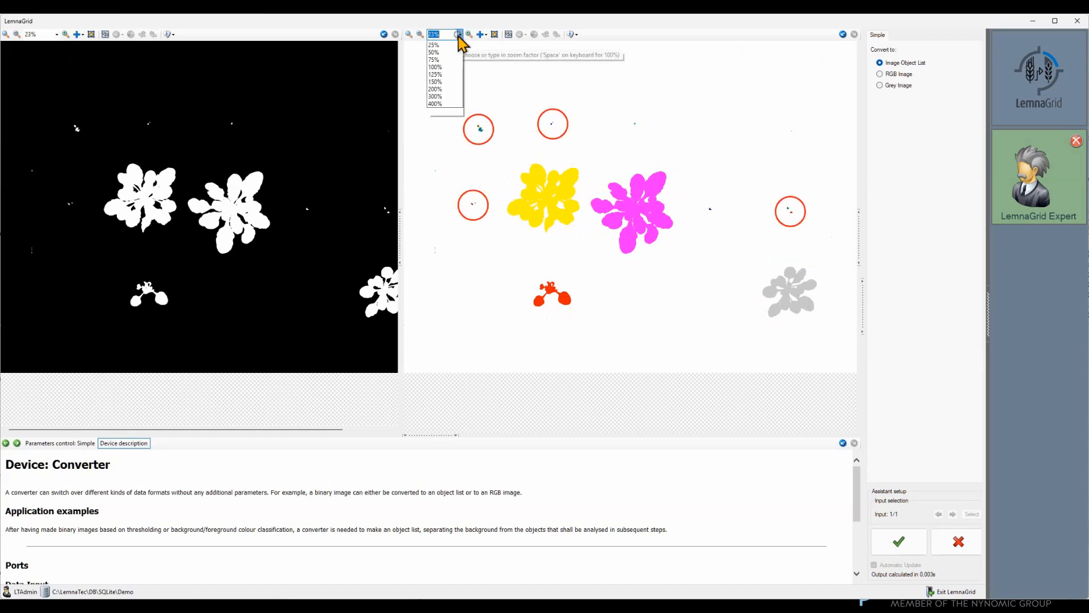
{"action": "left_click", "coordinate": [444, 74]}
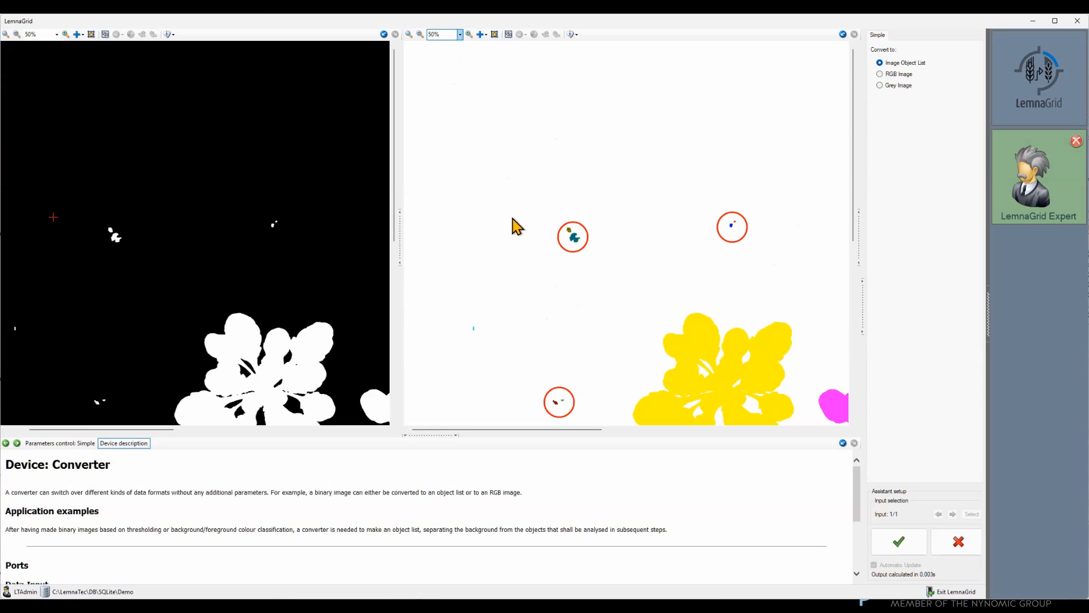
{"action": "scroll", "coordinate": [501, 127], "scroll_direction": "down", "scroll_amount": 3}
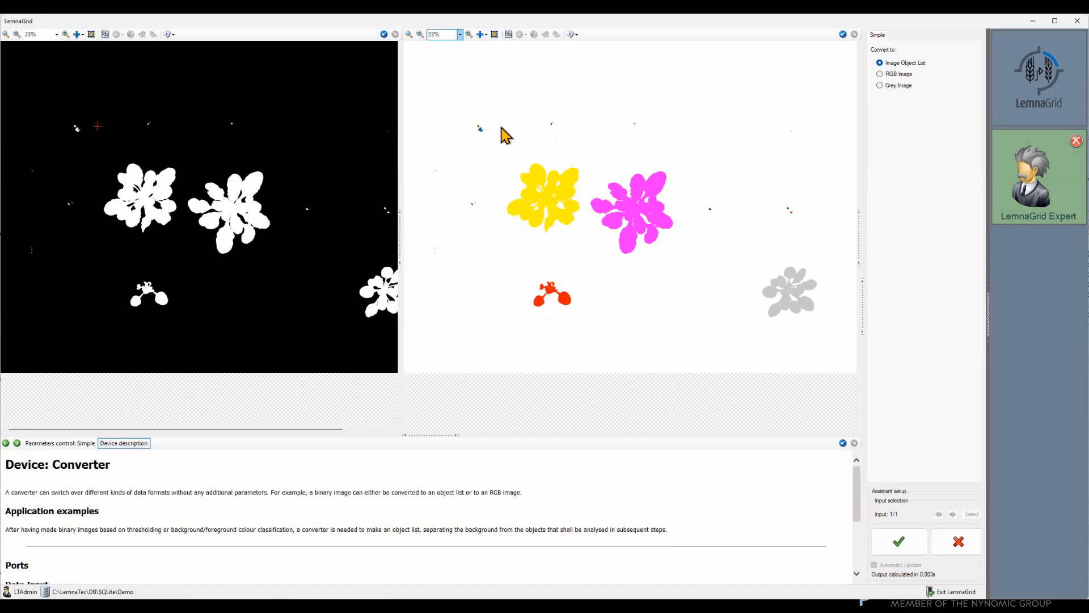
{"action": "left_click", "coordinate": [883, 548]}
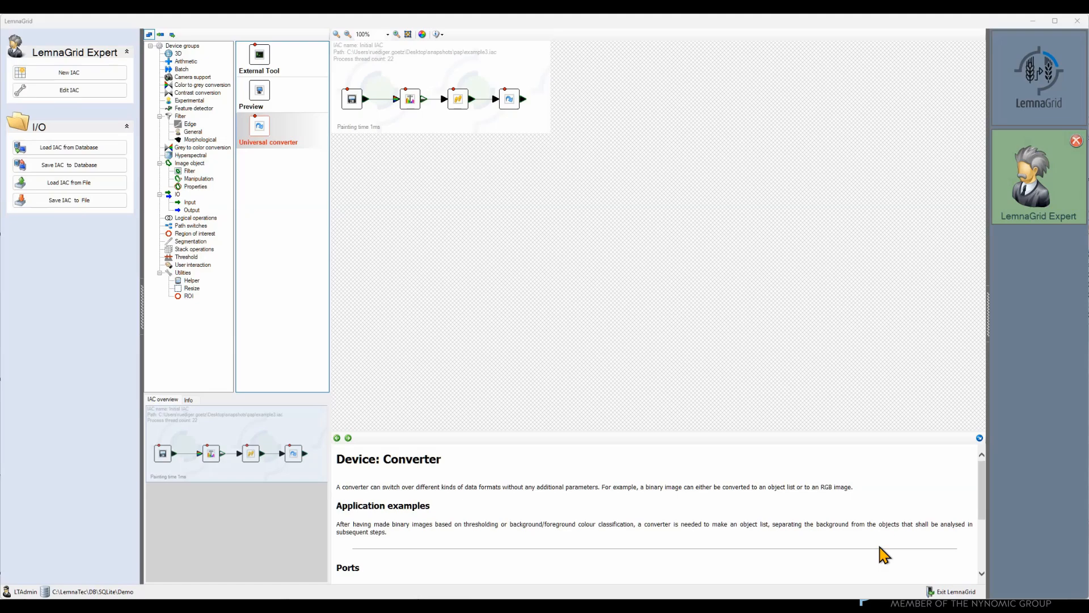
Add a Vessel config maker device below the chain and connect the image reader's output to its input
{"action": "left_click", "coordinate": [193, 233]}
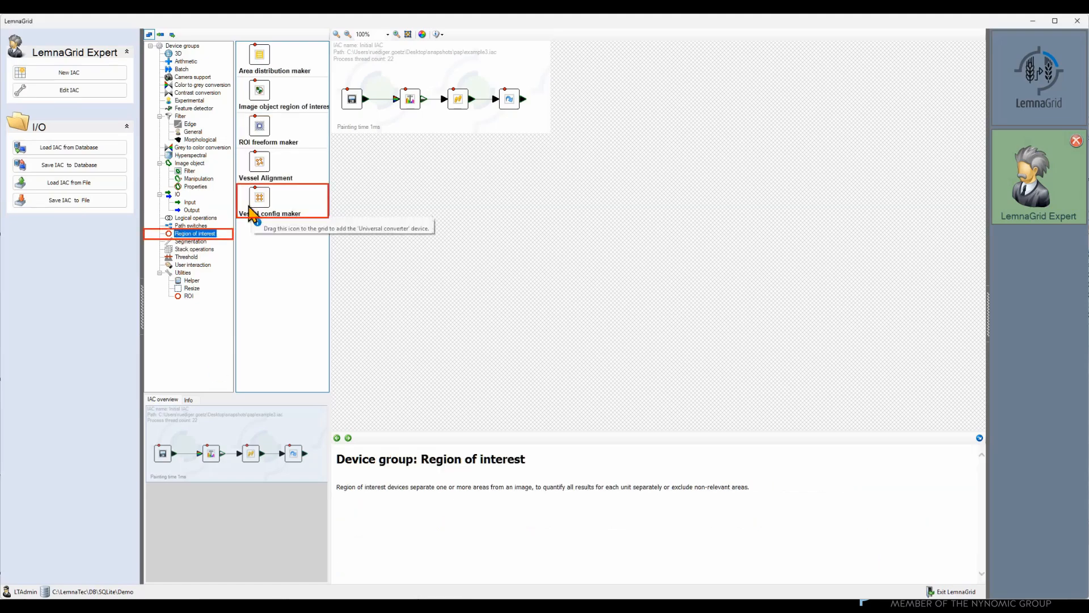
{"action": "left_click_drag", "start_coordinate": [255, 209], "coordinate": [405, 148]}
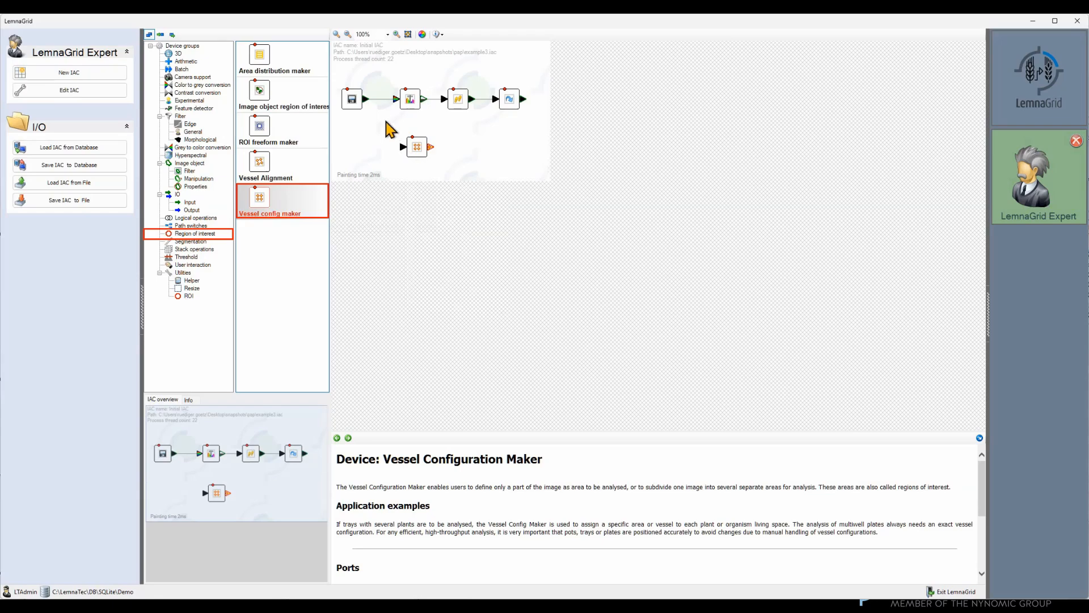
{"action": "left_click_drag", "start_coordinate": [366, 99], "coordinate": [403, 147]}
Start the MTP assistant of the vessel config maker and define a layout of 3 rows and 5 columns
{"action": "double_click", "coordinate": [413, 148]}
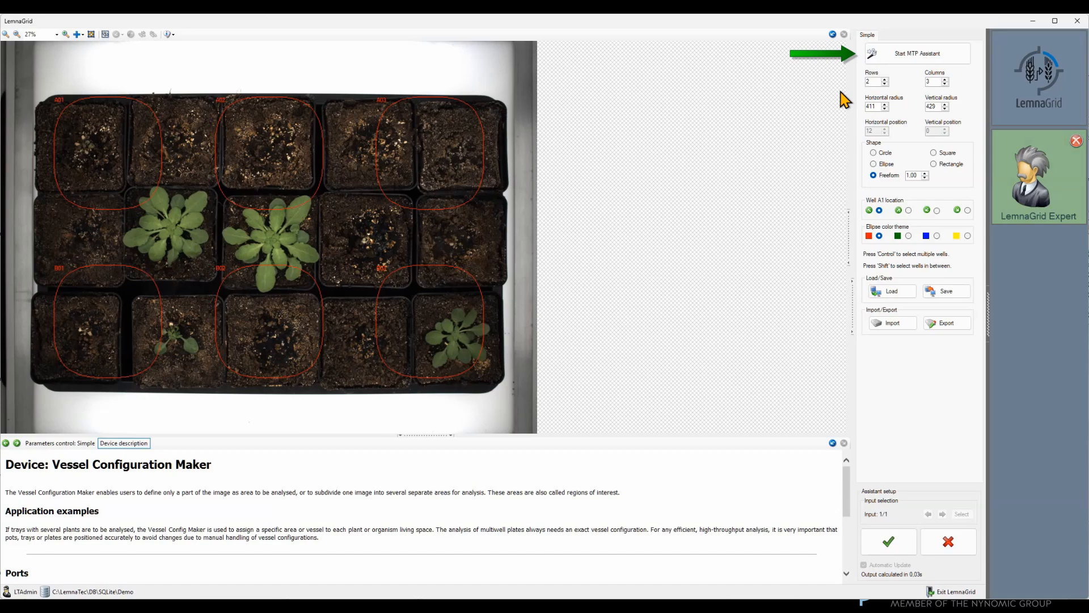
{"action": "left_click", "coordinate": [918, 54]}
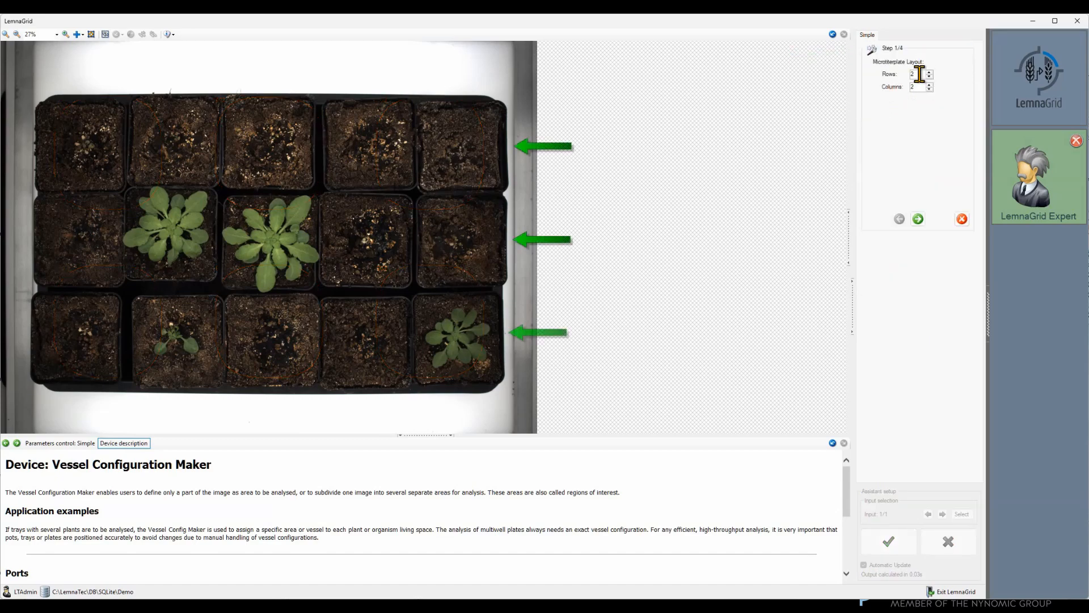
{"action": "left_click", "coordinate": [912, 74]}
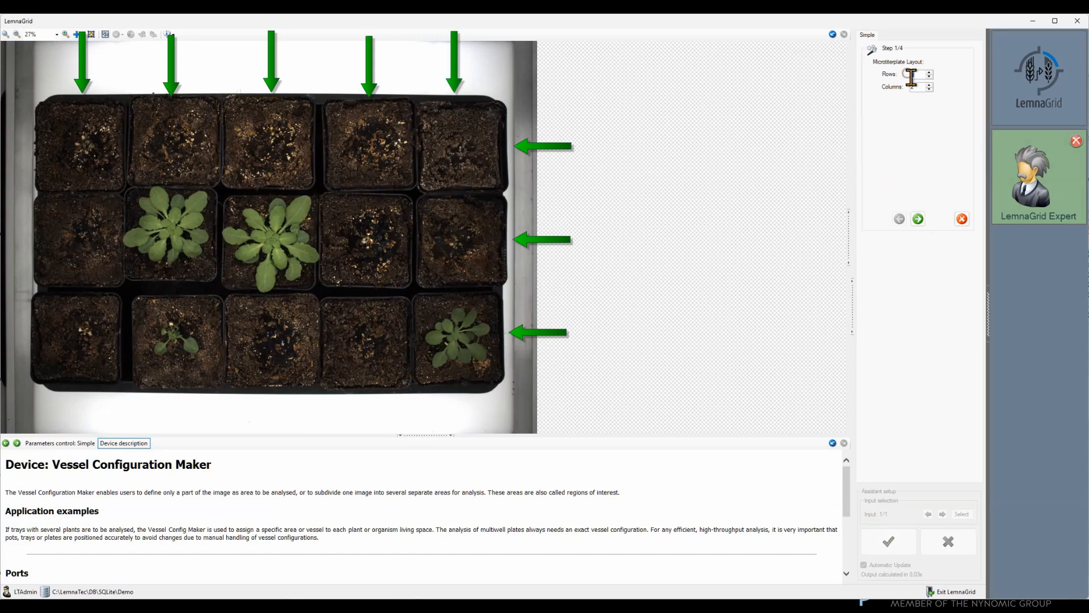
{"action": "type", "text": "3"}
{"action": "double_click", "coordinate": [911, 86]}
{"action": "type", "text": "5"}
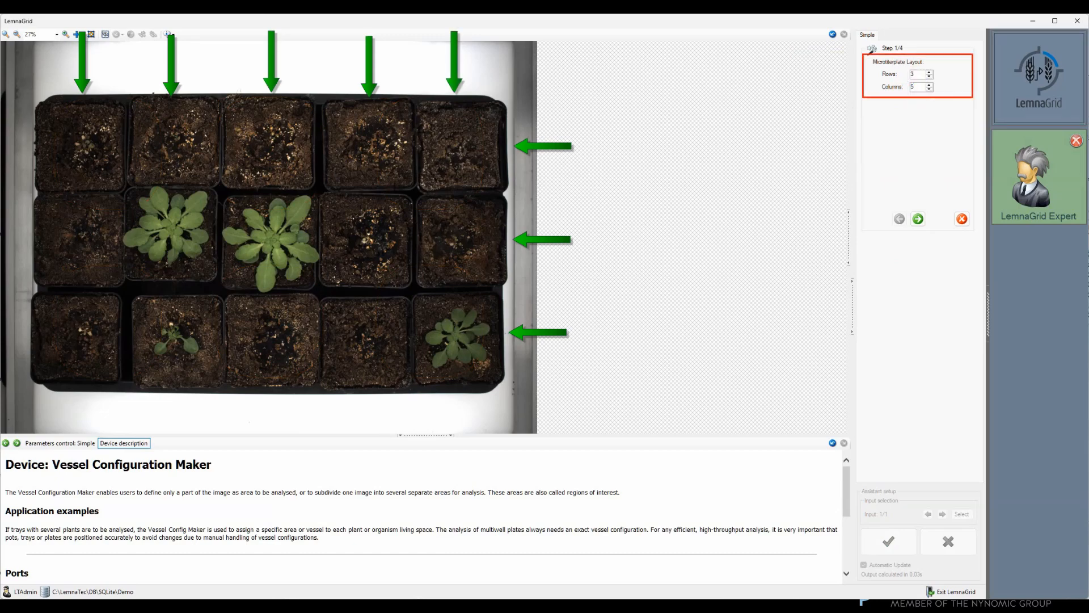
{"action": "left_click", "coordinate": [919, 219]}
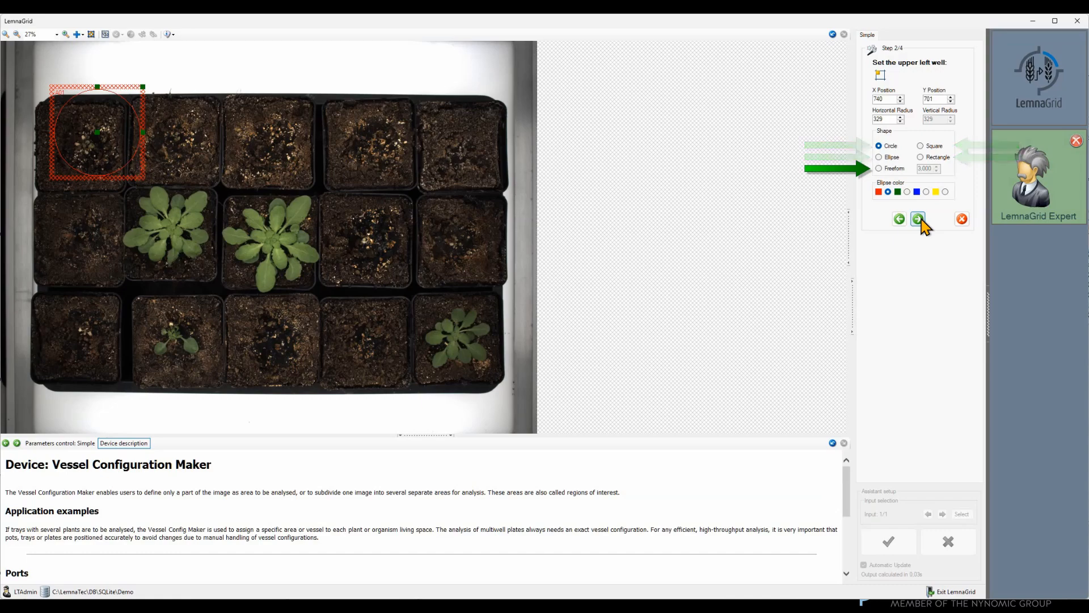
Switch the upper left well's shape to Freeform with a shape value of 1
{"action": "left_click", "coordinate": [889, 169]}
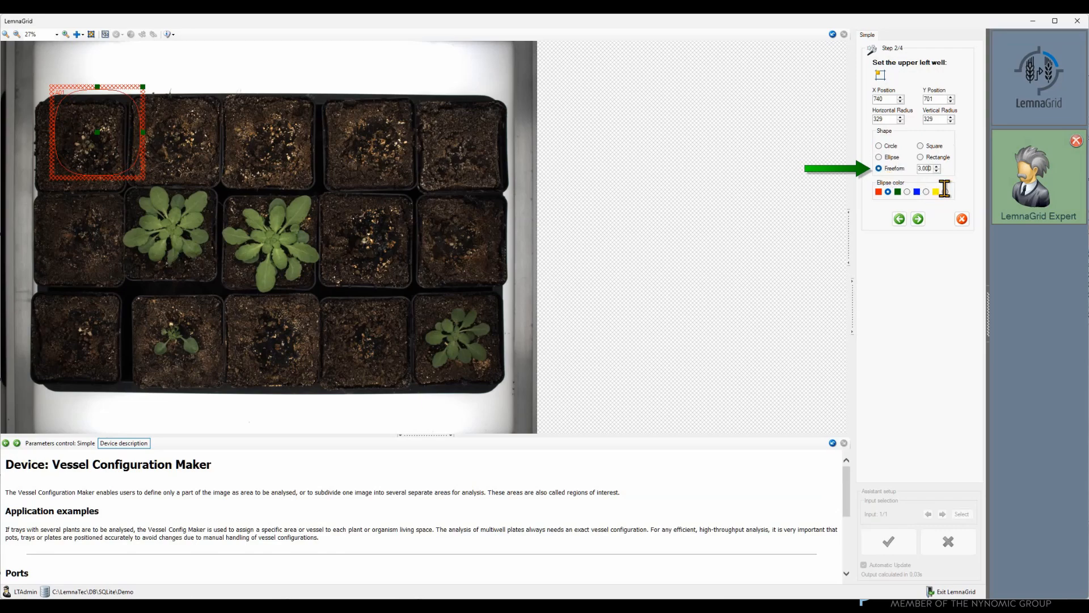
{"action": "double_click", "coordinate": [927, 169]}
{"action": "type", "text": "1"}
{"action": "key", "text": "Tab"}
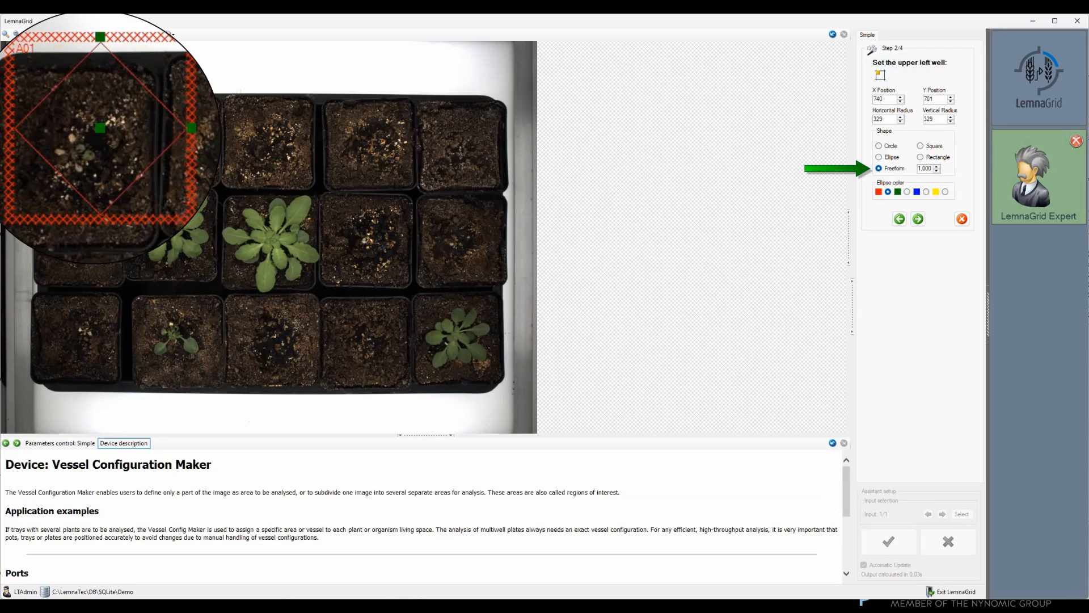
Try freeform shape values of 2, 4, 8, 16 and 99 on the upper left well
{"action": "double_click", "coordinate": [927, 168]}
{"action": "type", "text": "2"}
{"action": "key", "text": "Tab"}
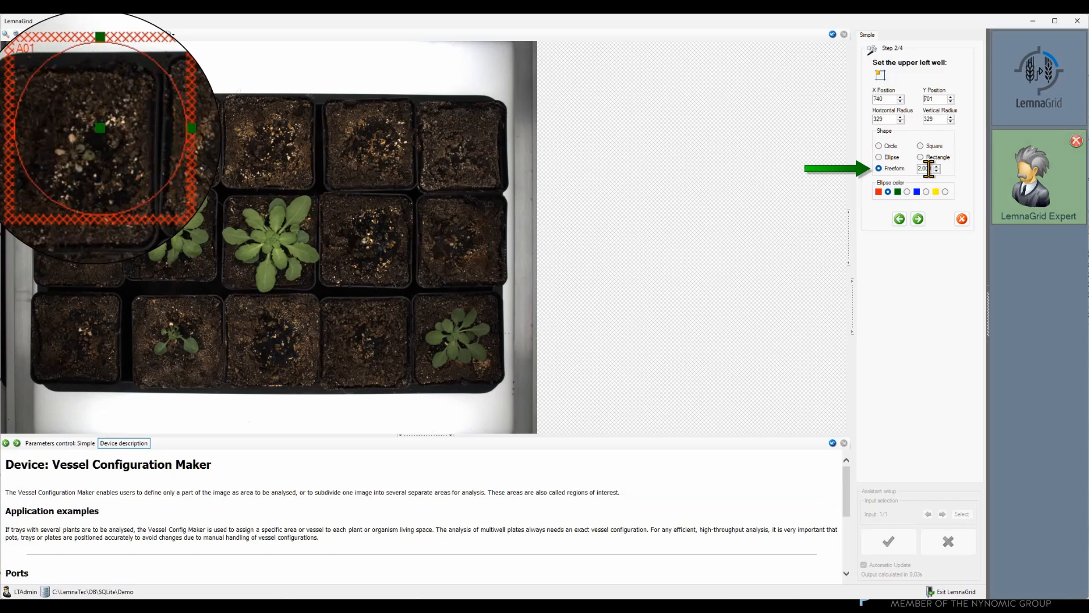
{"action": "double_click", "coordinate": [927, 168]}
{"action": "type", "text": "4"}
{"action": "key", "text": "Tab"}
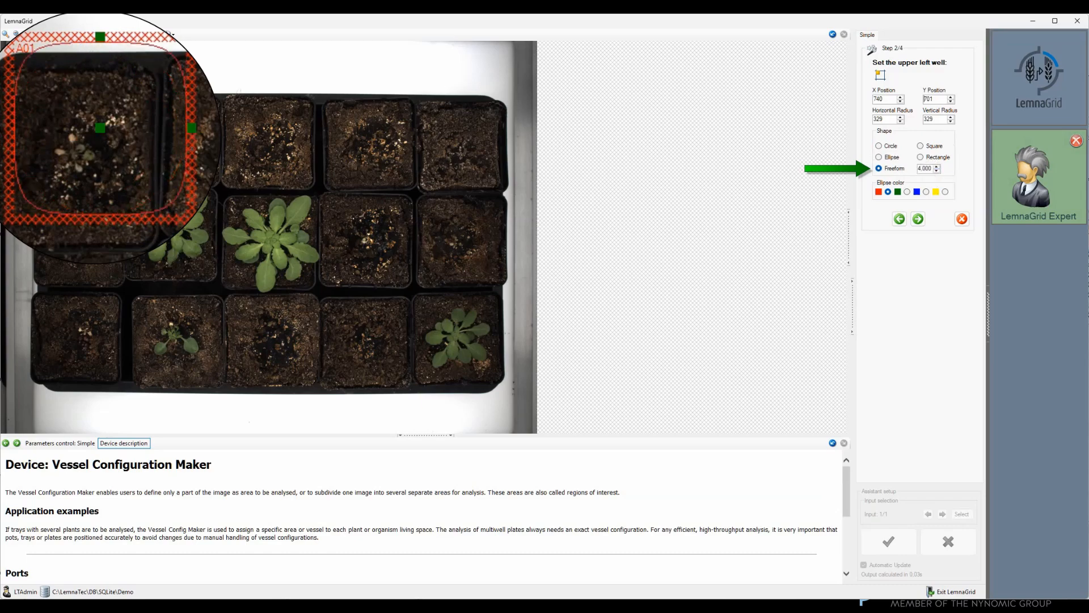
{"action": "double_click", "coordinate": [926, 168]}
{"action": "type", "text": "8"}
{"action": "key", "text": "Tab"}
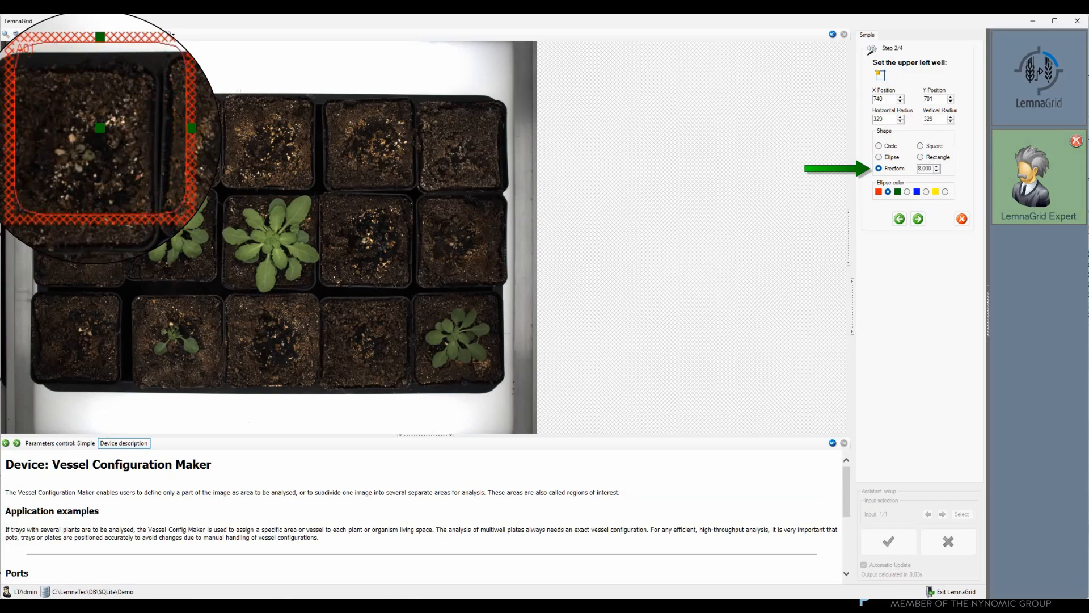
{"action": "double_click", "coordinate": [926, 168]}
{"action": "type", "text": "16"}
{"action": "key", "text": "Tab"}
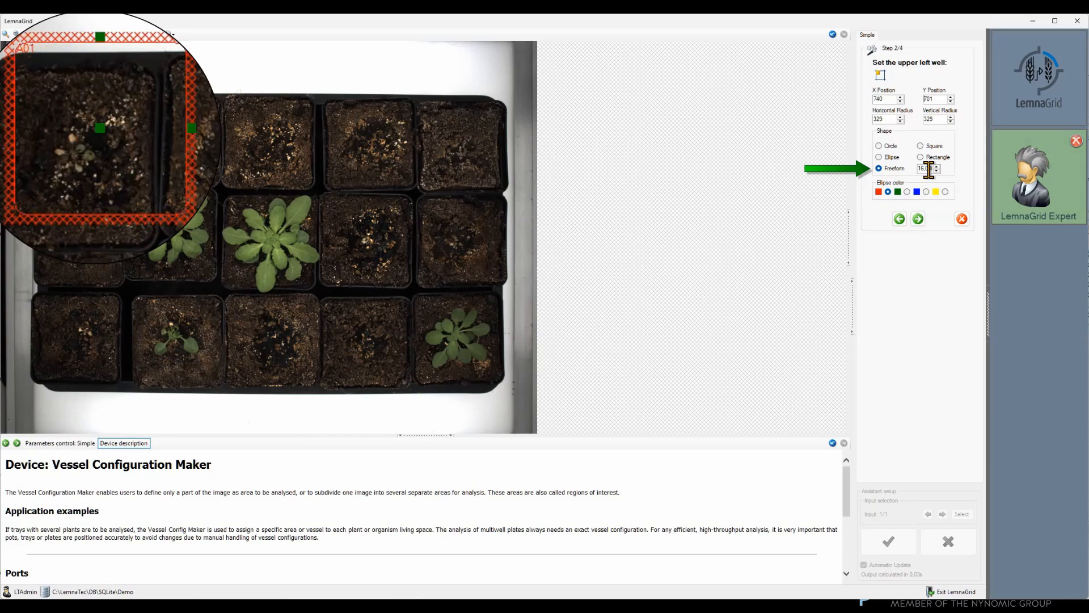
{"action": "double_click", "coordinate": [929, 168]}
{"action": "type", "text": "99"}
{"action": "key", "text": "Tab"}
Set the upper left well's freeform shape value to 8
{"action": "double_click", "coordinate": [929, 168]}
{"action": "type", "text": "8"}
{"action": "key", "text": "Tab"}
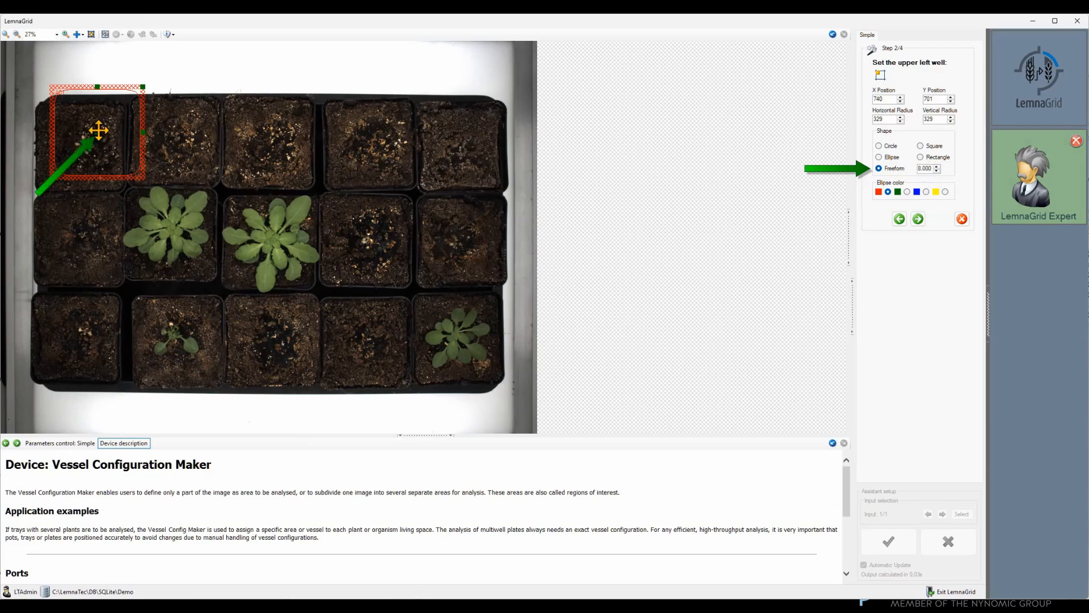
Move the well onto the upper left pot, at about X 617, Y 780, and shrink both radii to about 254
{"action": "left_click_drag", "start_coordinate": [98, 130], "coordinate": [83, 141]}
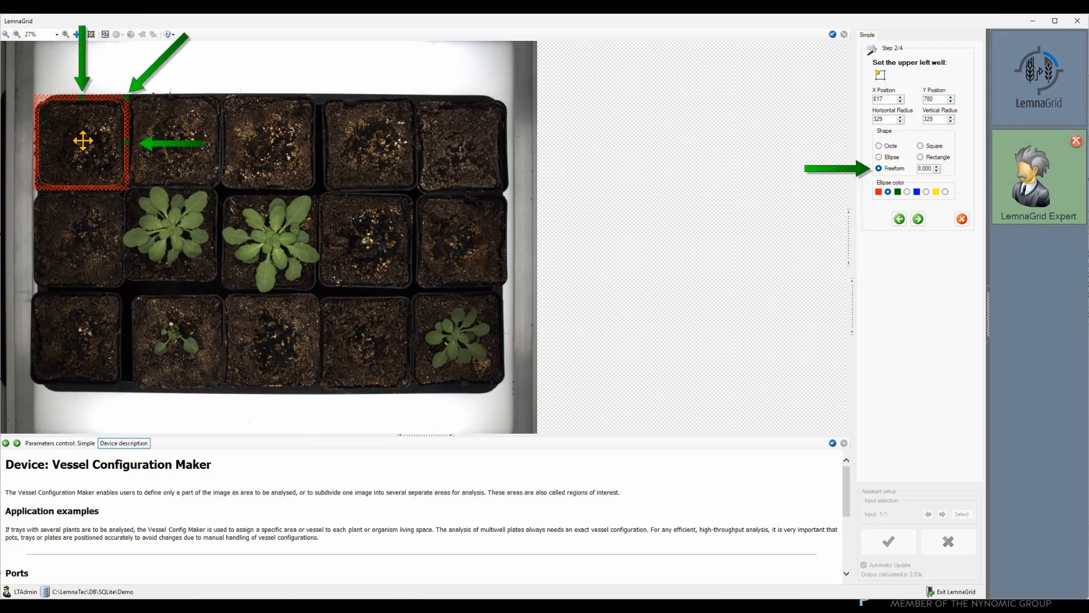
{"action": "left_click_drag", "start_coordinate": [124, 144], "coordinate": [119, 145]}
{"action": "left_click_drag", "start_coordinate": [81, 97], "coordinate": [81, 106]}
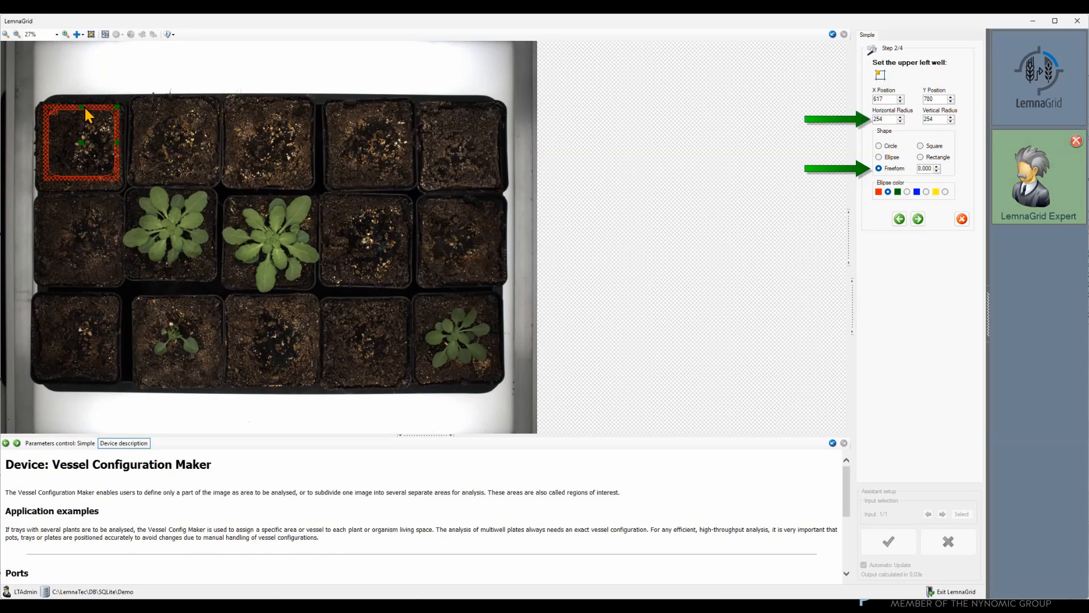
Set the upper left well's horizontal and vertical radius to 280
{"action": "double_click", "coordinate": [883, 119]}
{"action": "type", "text": "280"}
{"action": "key", "text": "Tab"}
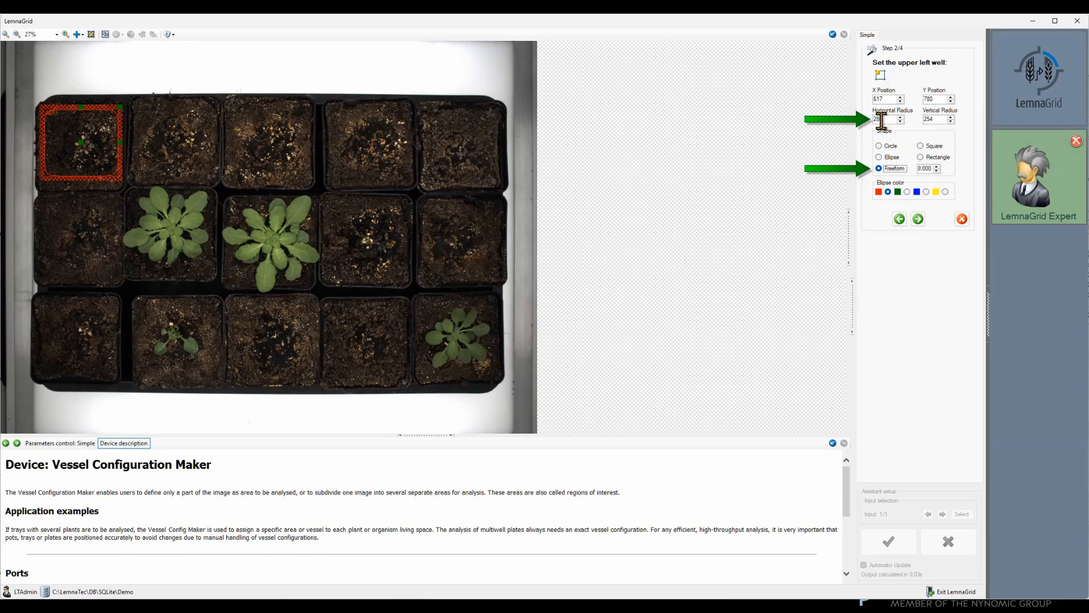
{"action": "double_click", "coordinate": [930, 120]}
{"action": "type", "text": "280"}
{"action": "left_click", "coordinate": [879, 119]}
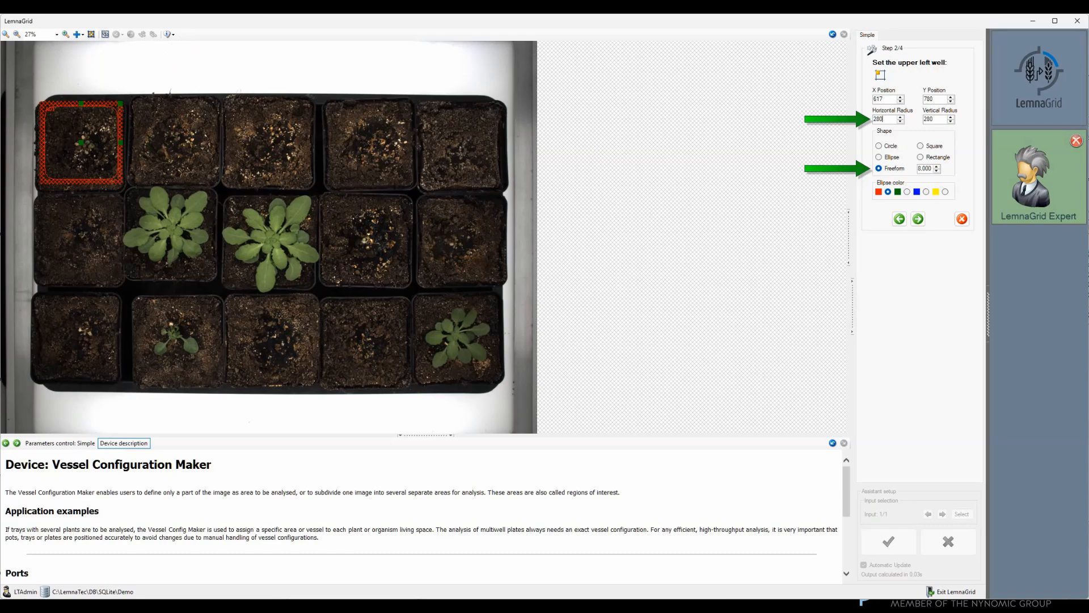
Place the upper right well at about X 3523, Y 821 and the bottom right well at about X 3497, Y 2303, then finish the assistant
{"action": "left_click", "coordinate": [918, 219]}
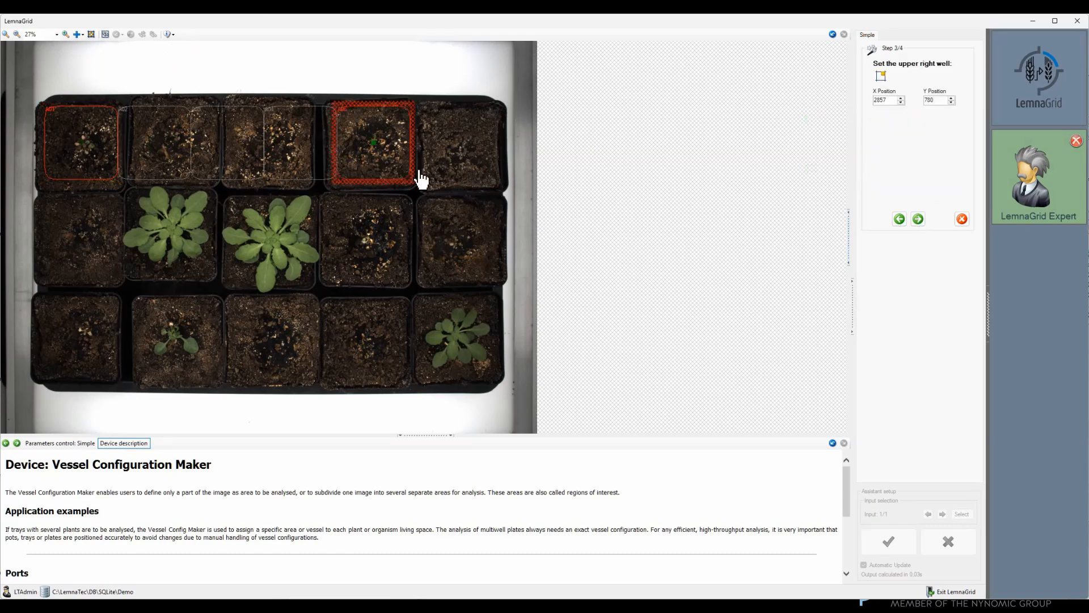
{"action": "left_click_drag", "start_coordinate": [372, 141], "coordinate": [460, 147]}
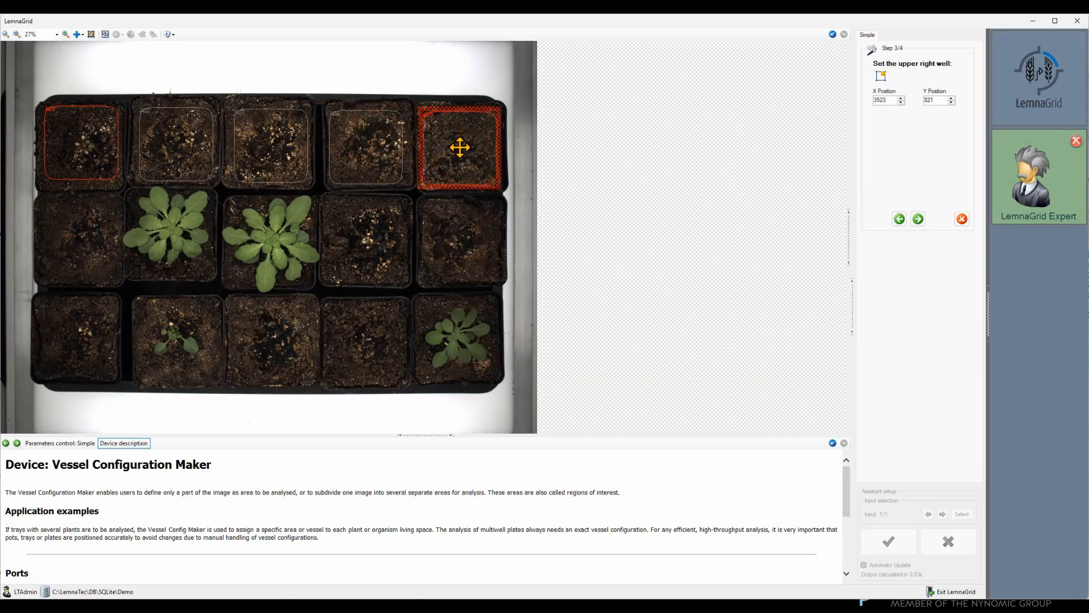
{"action": "left_click", "coordinate": [917, 219]}
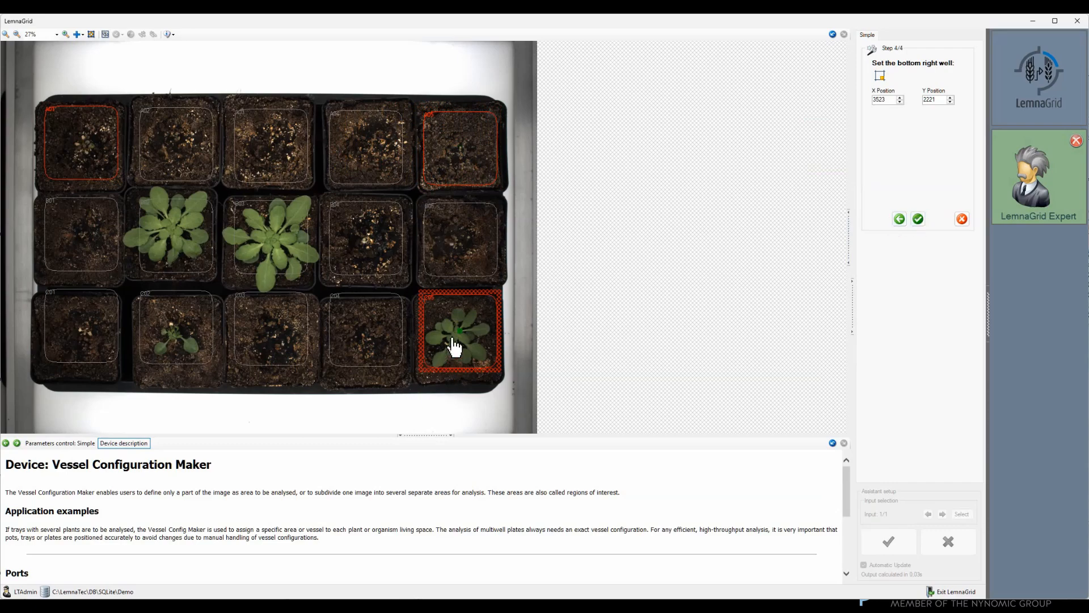
{"action": "left_click_drag", "start_coordinate": [458, 332], "coordinate": [455, 344]}
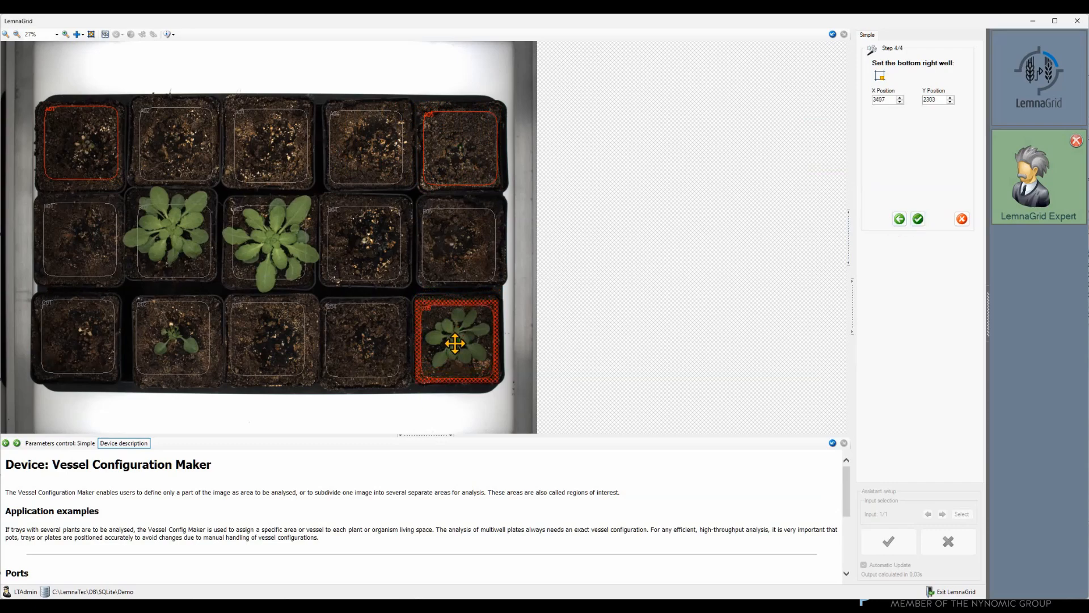
{"action": "left_click", "coordinate": [917, 221]}
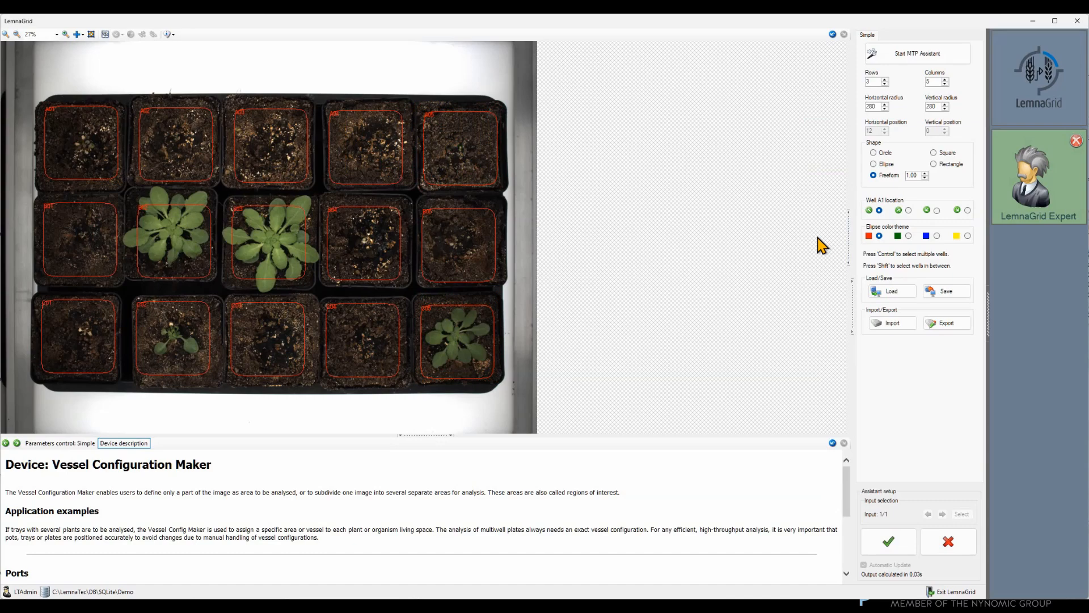
Select individual wells in the second and first rows to check them, and accept the vessel configuration
{"action": "left_click", "coordinate": [456, 244]}
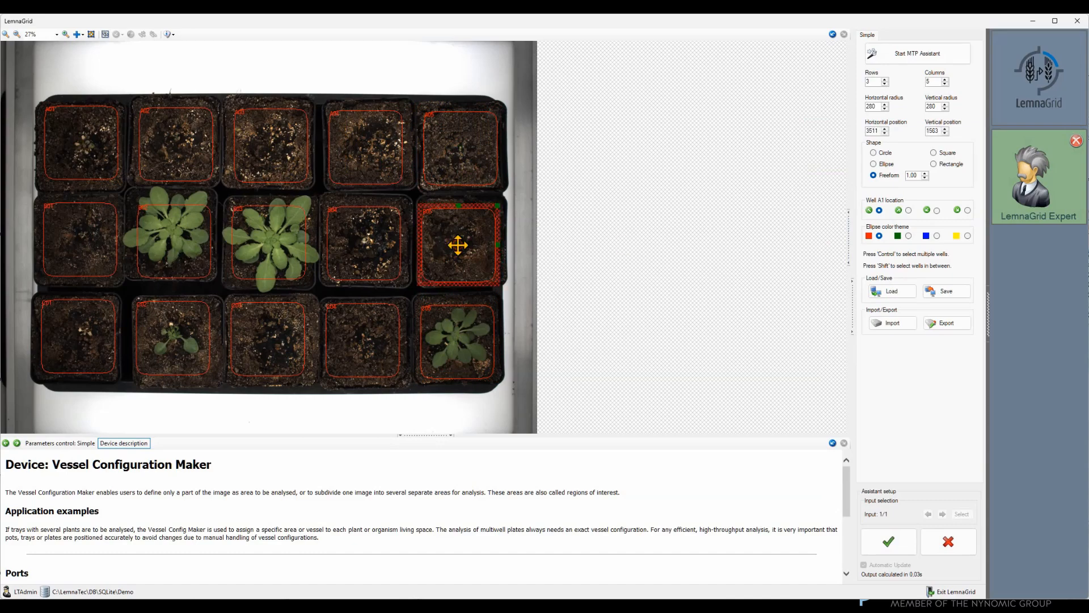
{"action": "left_click", "coordinate": [386, 244]}
{"action": "left_click", "coordinate": [378, 184]}
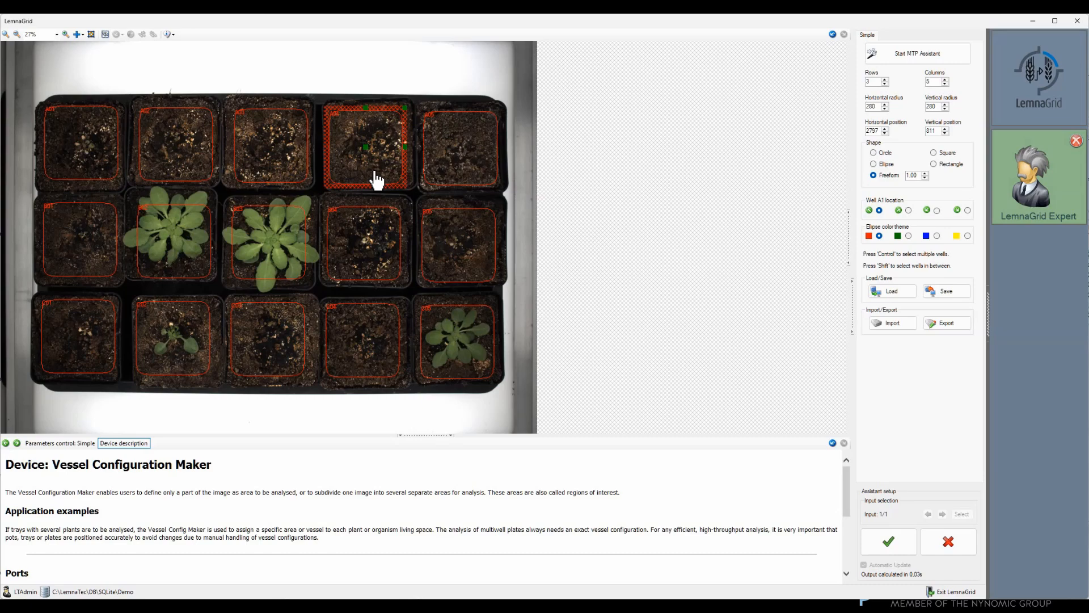
{"action": "left_click", "coordinate": [881, 541]}
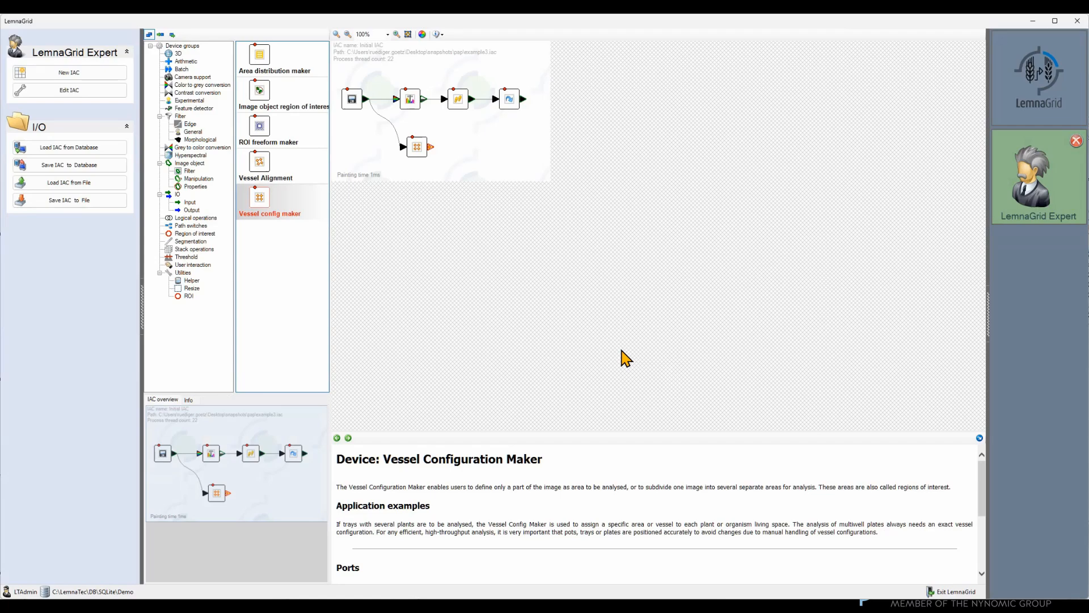
Add an Image object composition device at the end of the main chain and connect the vessel config maker's output to its lower input
{"action": "left_click", "coordinate": [198, 178]}
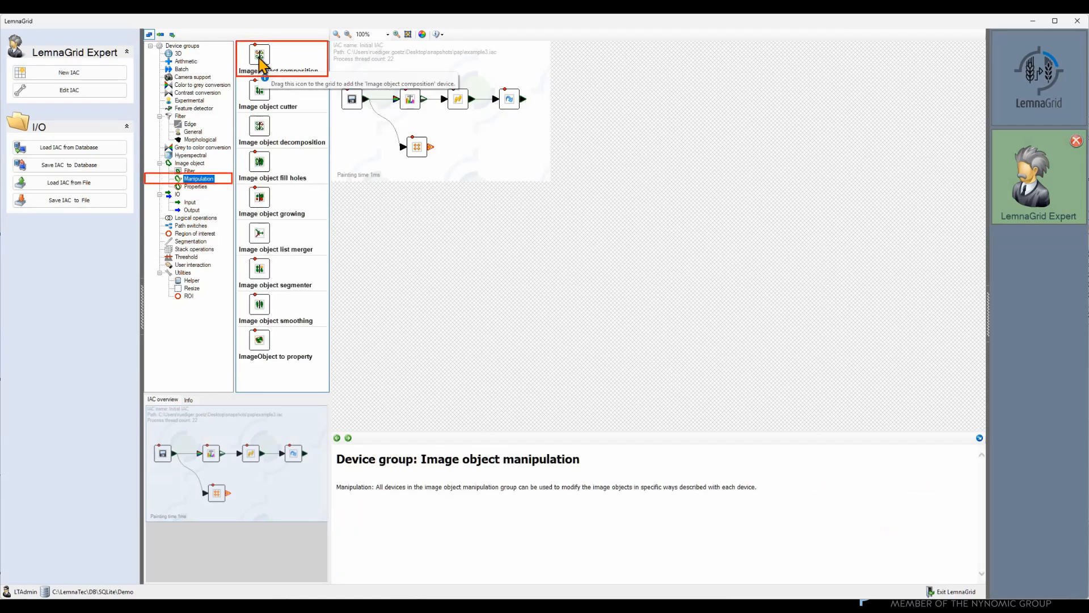
{"action": "left_click_drag", "start_coordinate": [261, 64], "coordinate": [544, 107]}
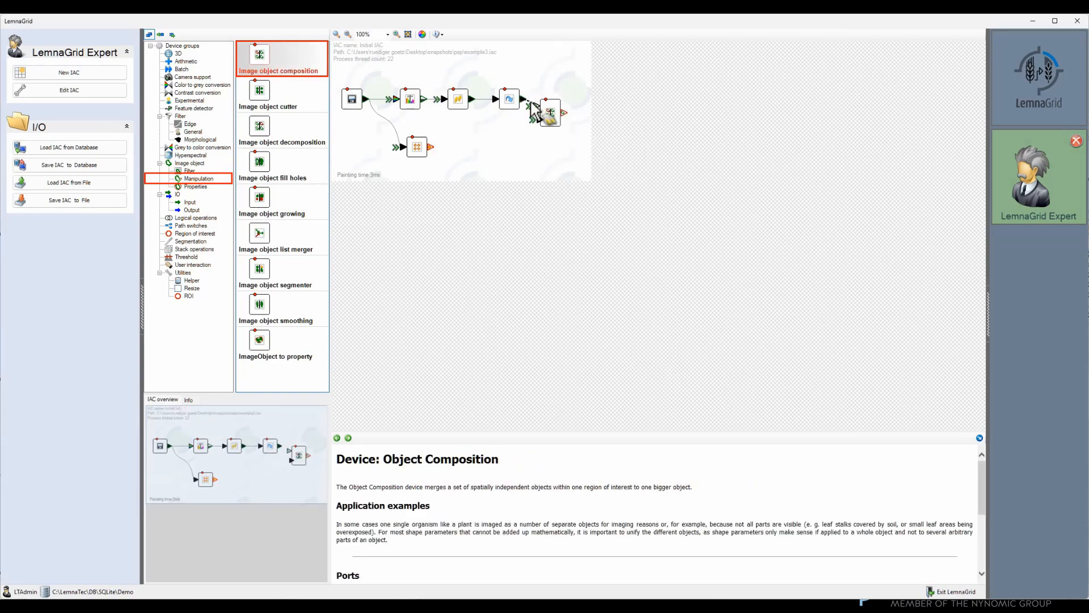
{"action": "left_click_drag", "start_coordinate": [547, 111], "coordinate": [547, 112]}
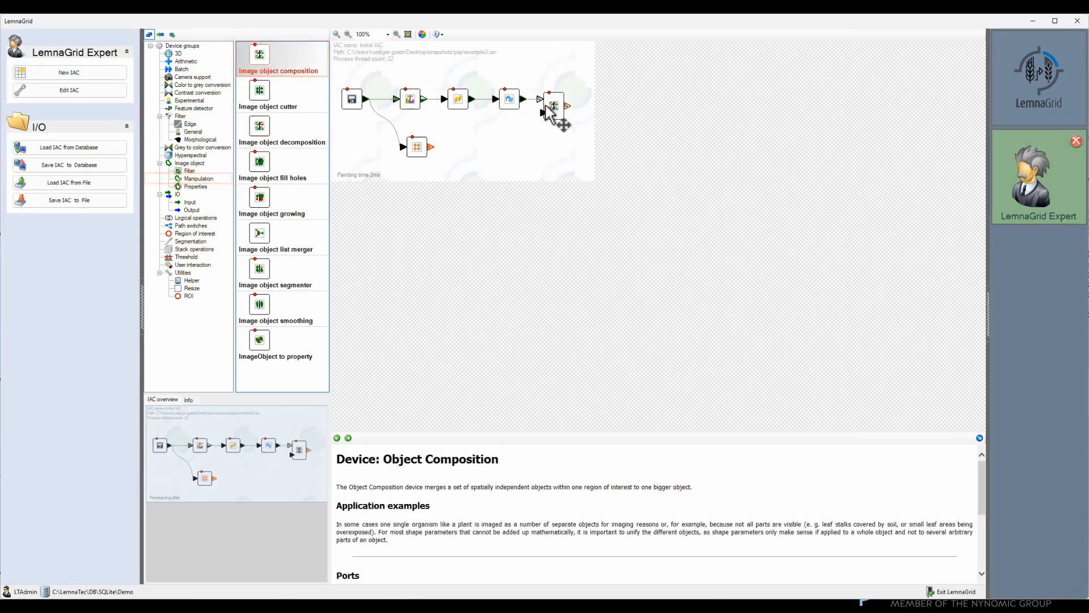
{"action": "left_click", "coordinate": [546, 108]}
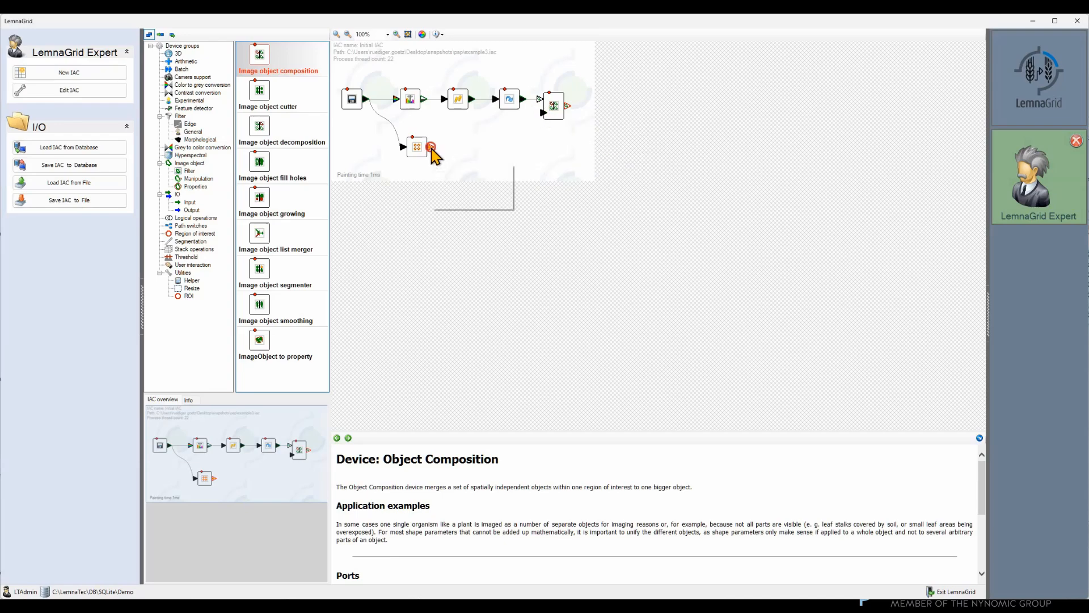
{"action": "left_click_drag", "start_coordinate": [430, 146], "coordinate": [542, 112]}
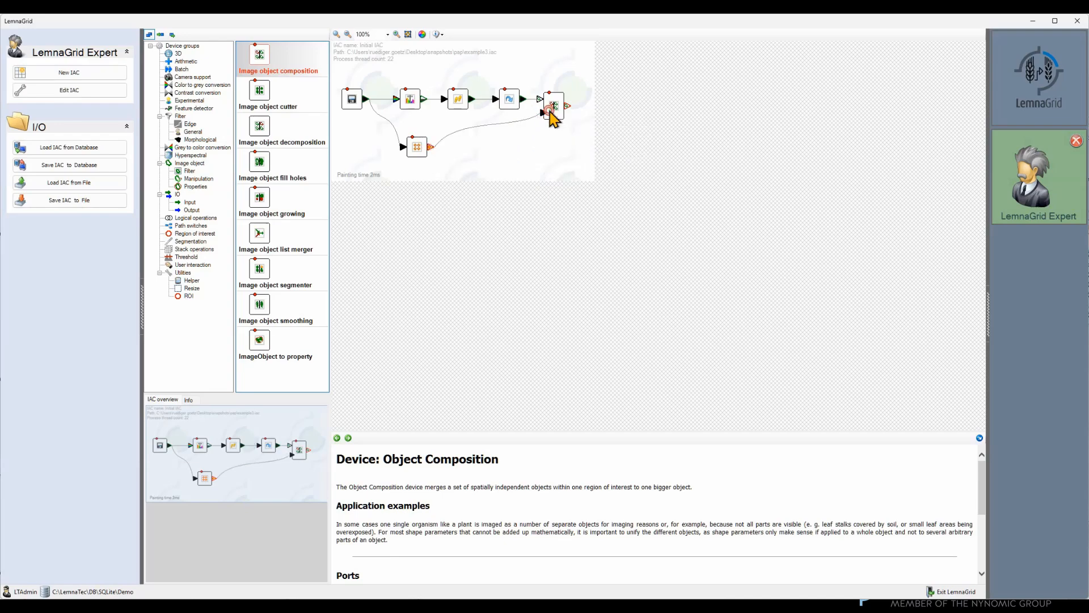
Open the Object Composition settings and paint the input image object list as solid objects in rainbow colors
{"action": "double_click", "coordinate": [549, 111]}
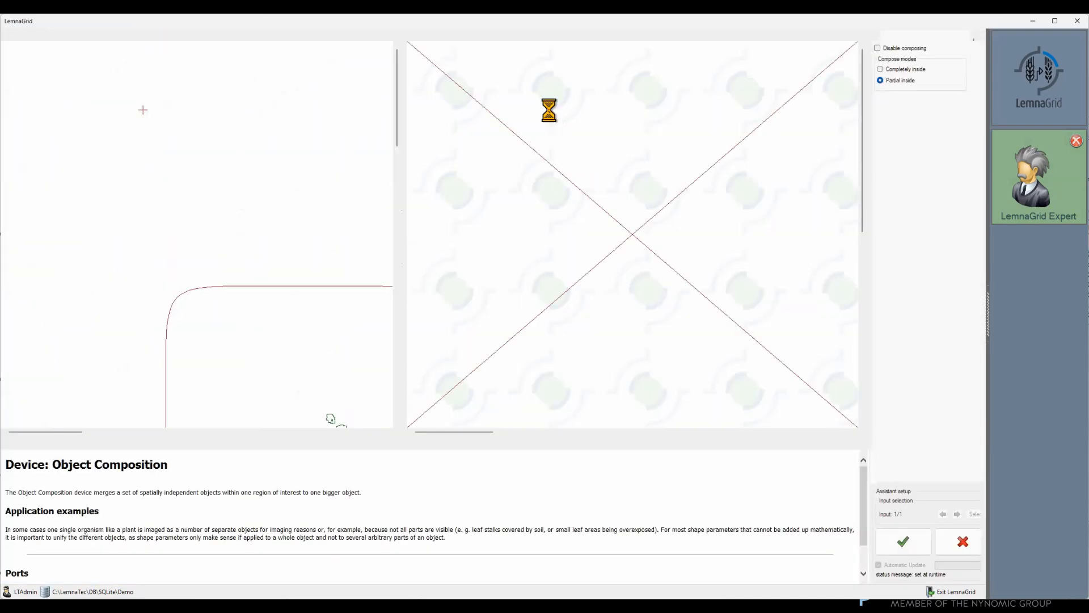
{"action": "left_click", "coordinate": [402, 214]}
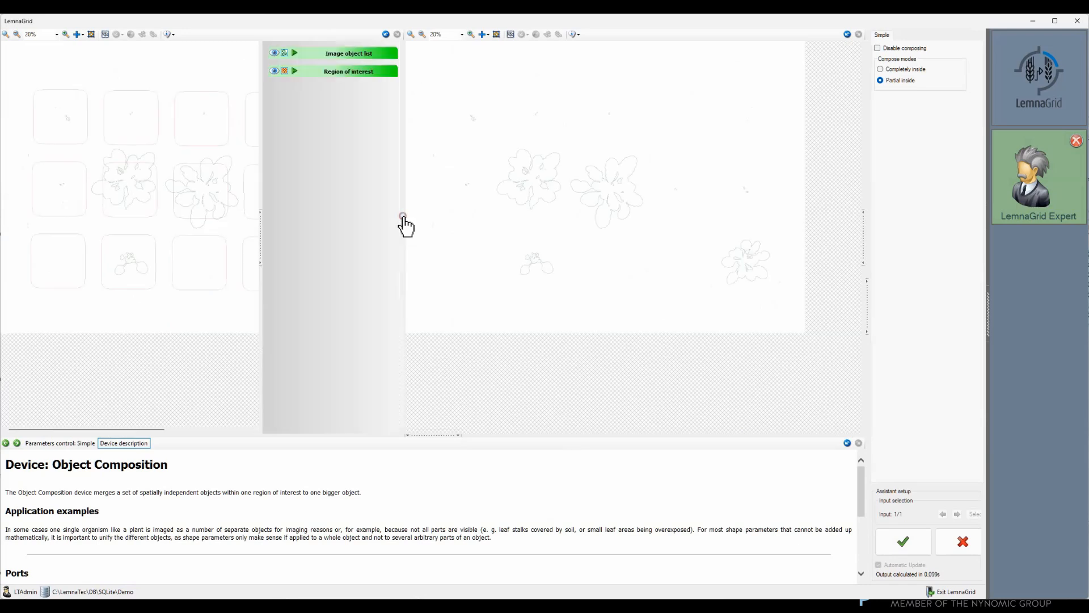
{"action": "left_click", "coordinate": [348, 56]}
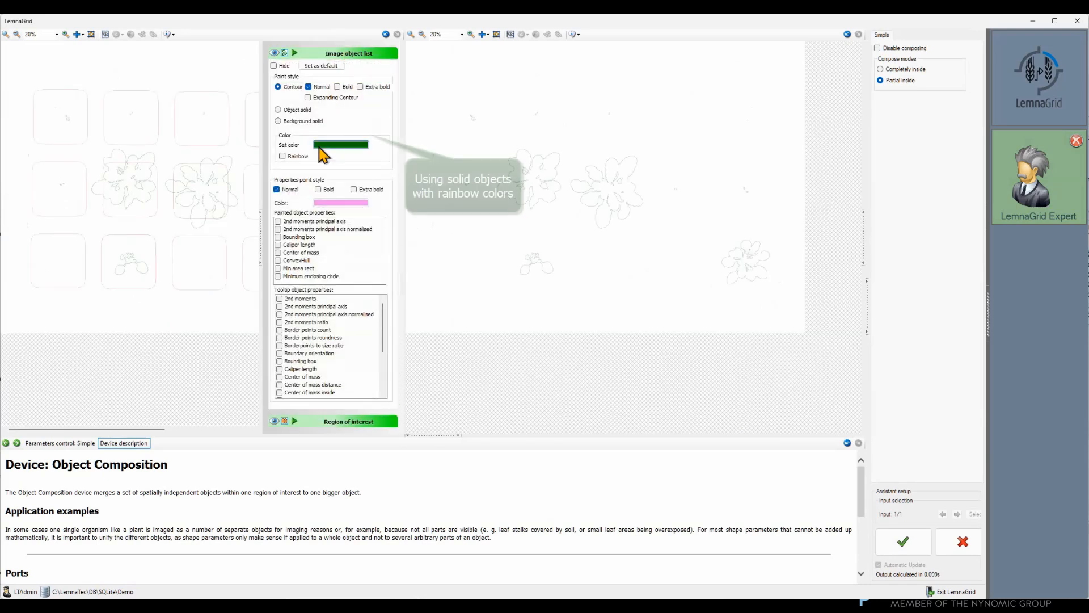
{"action": "left_click", "coordinate": [302, 156]}
{"action": "left_click", "coordinate": [301, 110]}
{"action": "left_click", "coordinate": [261, 257]}
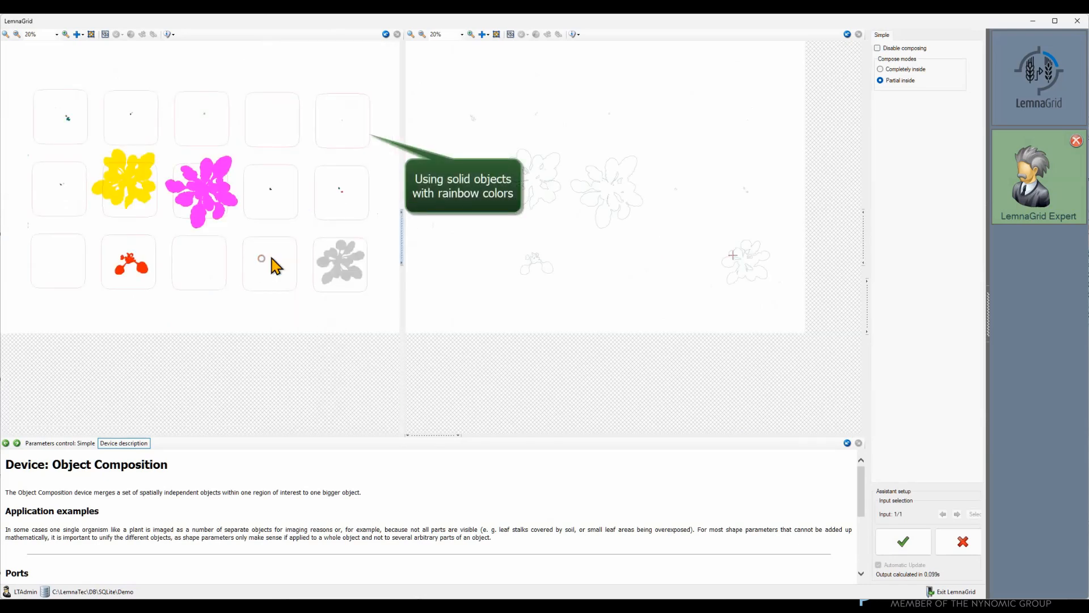
Paint the Object Composition output as solid objects in rainbow colors and set the view zoom to 25%
{"action": "left_click", "coordinate": [864, 240]}
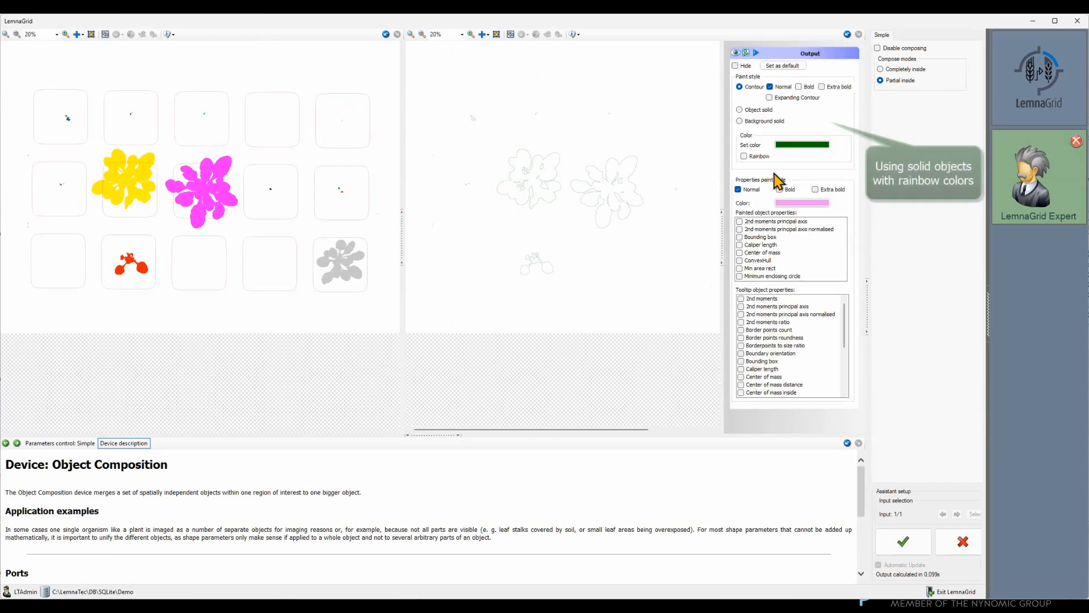
{"action": "left_click", "coordinate": [759, 156]}
{"action": "left_click", "coordinate": [740, 110]}
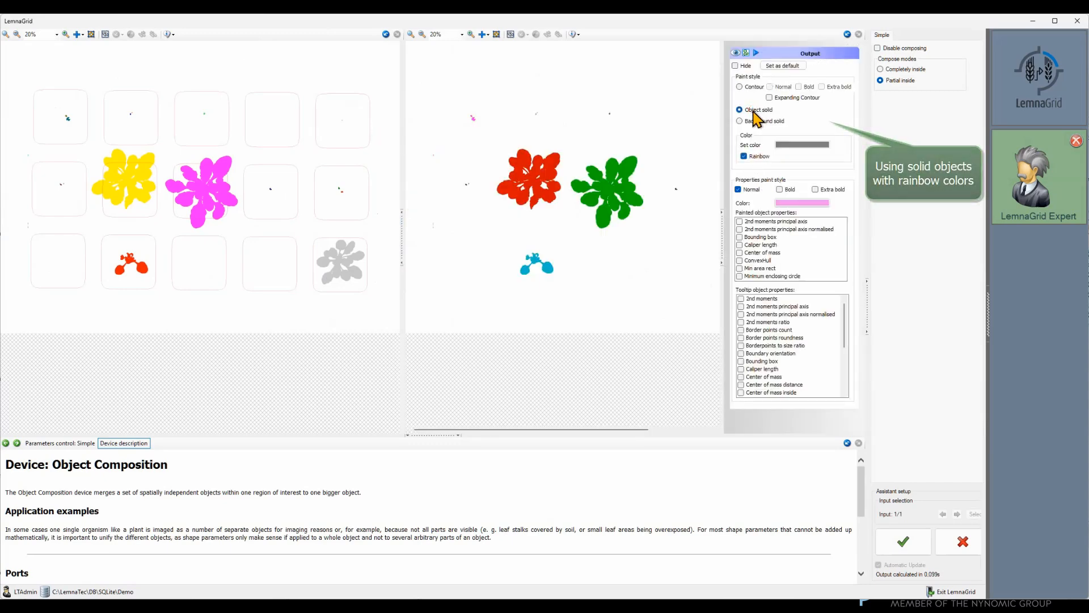
{"action": "left_click", "coordinate": [723, 225]}
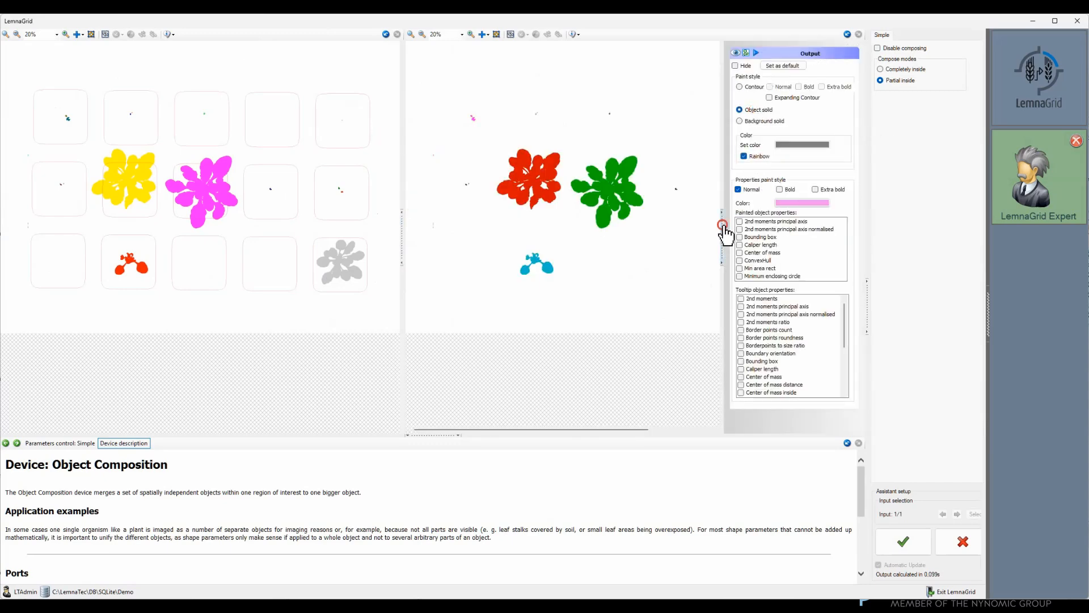
{"action": "left_click", "coordinate": [462, 34]}
{"action": "left_click", "coordinate": [450, 67]}
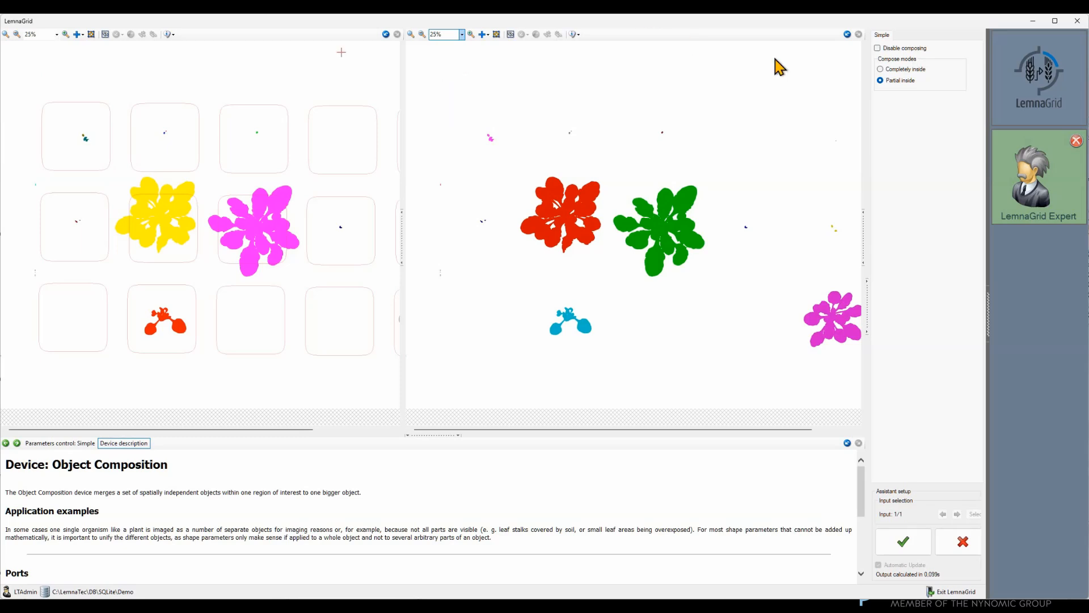
Try the Completely inside compose mode, switch back to Partial inside, and accept the Object Composition settings
{"action": "left_click", "coordinate": [917, 70]}
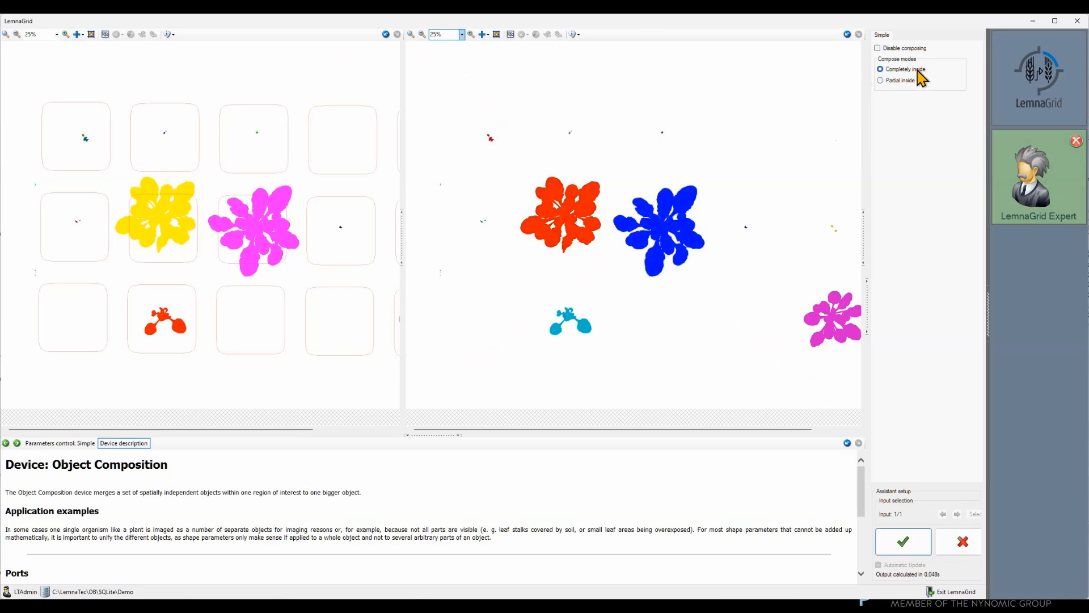
{"action": "left_click", "coordinate": [911, 81]}
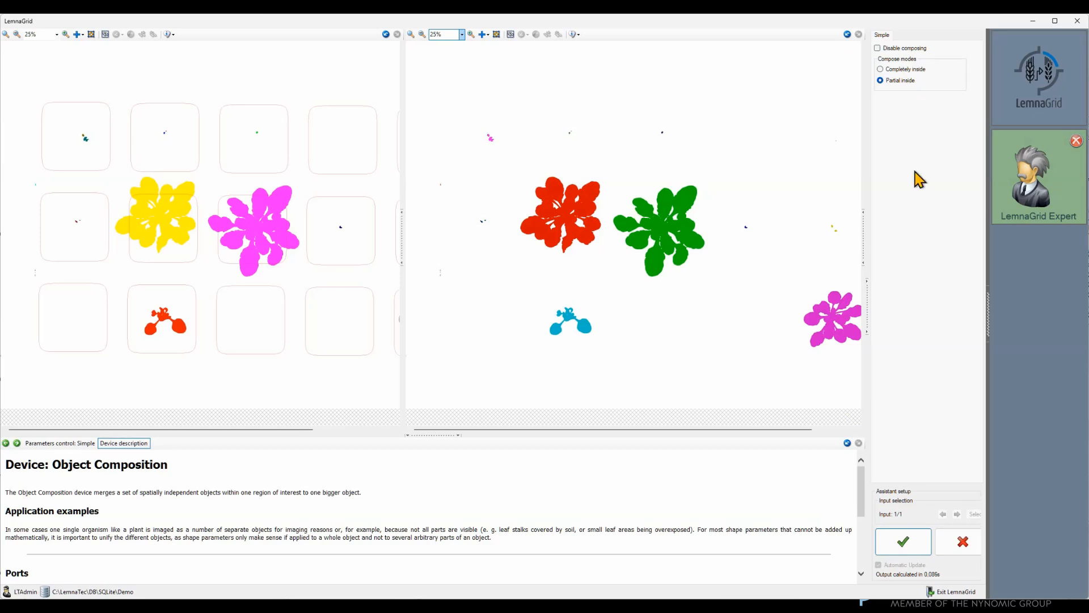
{"action": "left_click", "coordinate": [923, 541]}
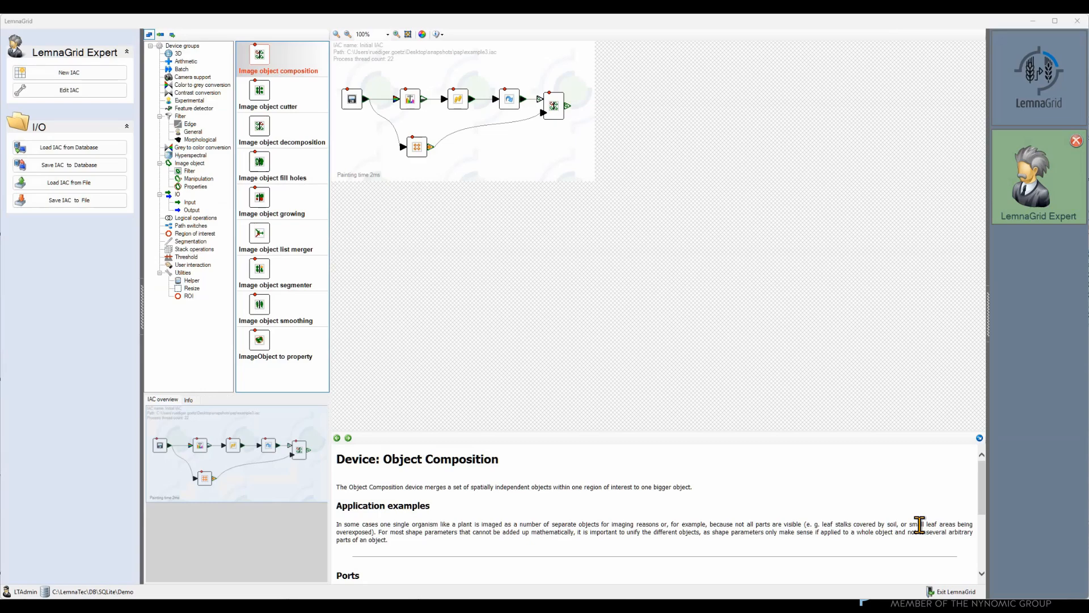
Add an Image object region of interest device behind the composition device and connect the vessel config maker's output to its lower input
{"action": "left_click", "coordinate": [216, 188]}
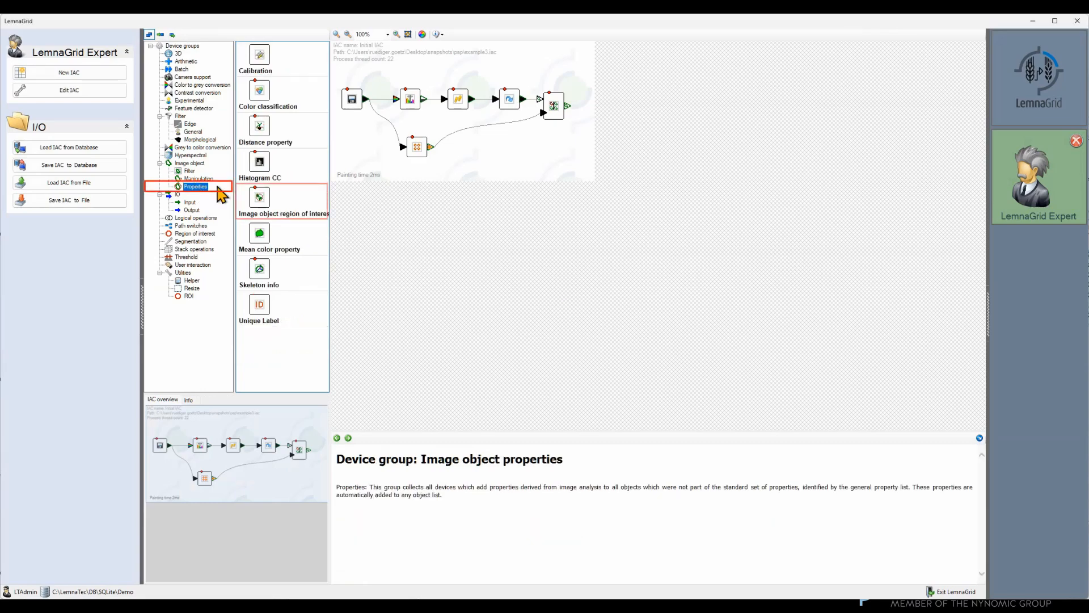
{"action": "left_click_drag", "start_coordinate": [272, 211], "coordinate": [601, 113]}
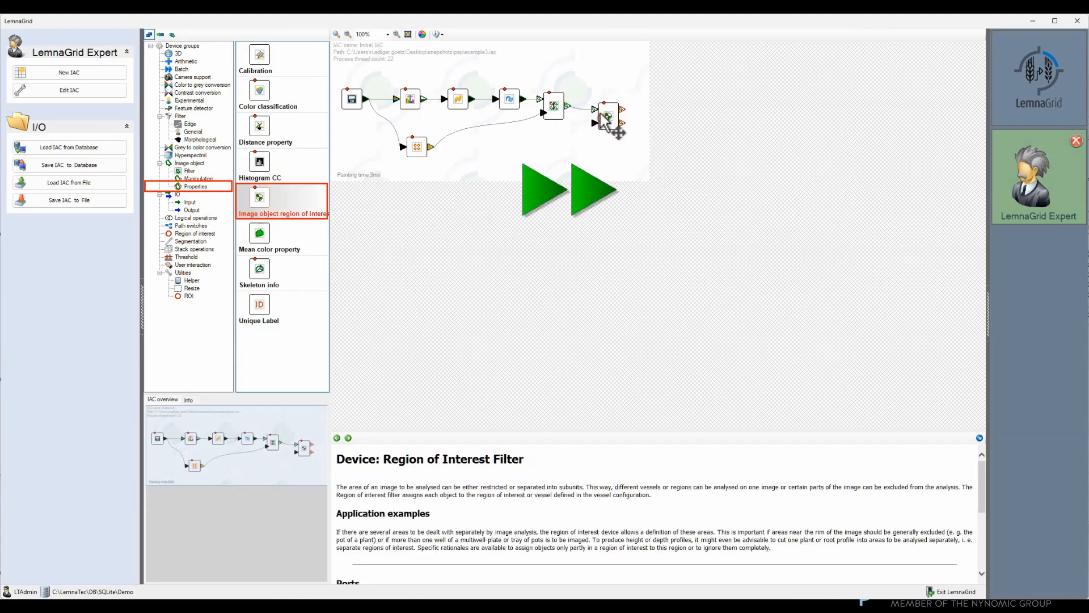
{"action": "left_click_drag", "start_coordinate": [430, 146], "coordinate": [593, 120]}
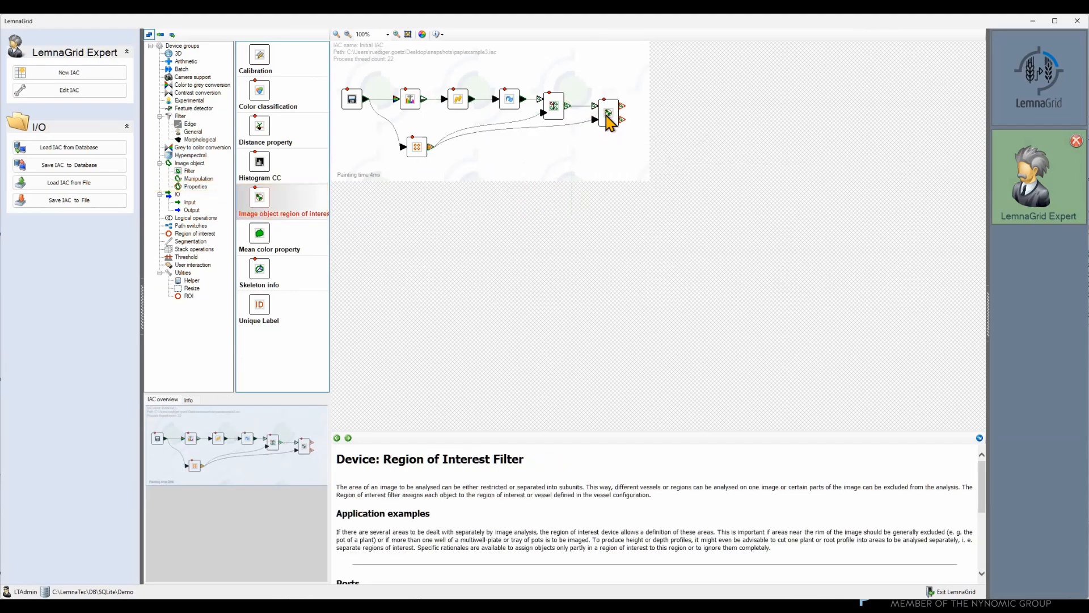
Open the Region of Interest Filter settings and paint the input image objects as solid objects in rainbow colors
{"action": "double_click", "coordinate": [608, 116]}
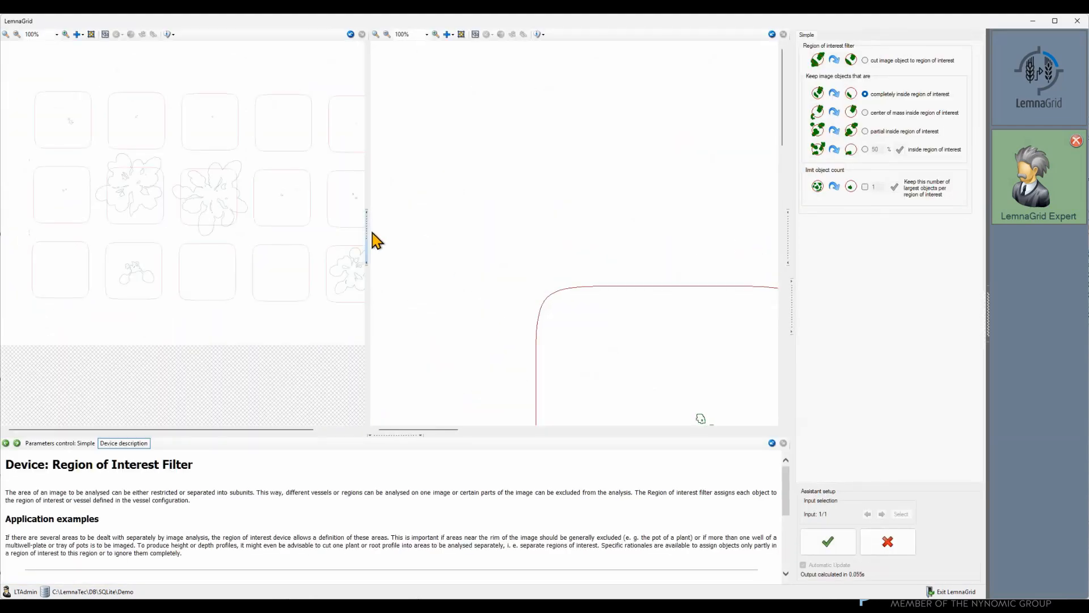
{"action": "left_click", "coordinate": [365, 233]}
{"action": "left_click", "coordinate": [314, 52]}
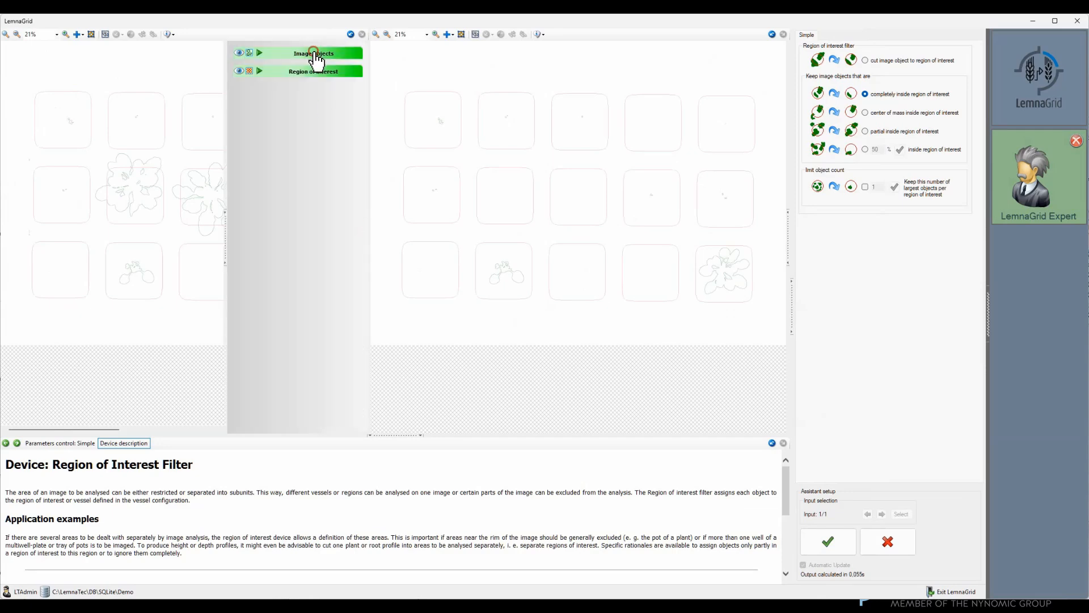
{"action": "left_click", "coordinate": [260, 156]}
{"action": "left_click", "coordinate": [255, 110]}
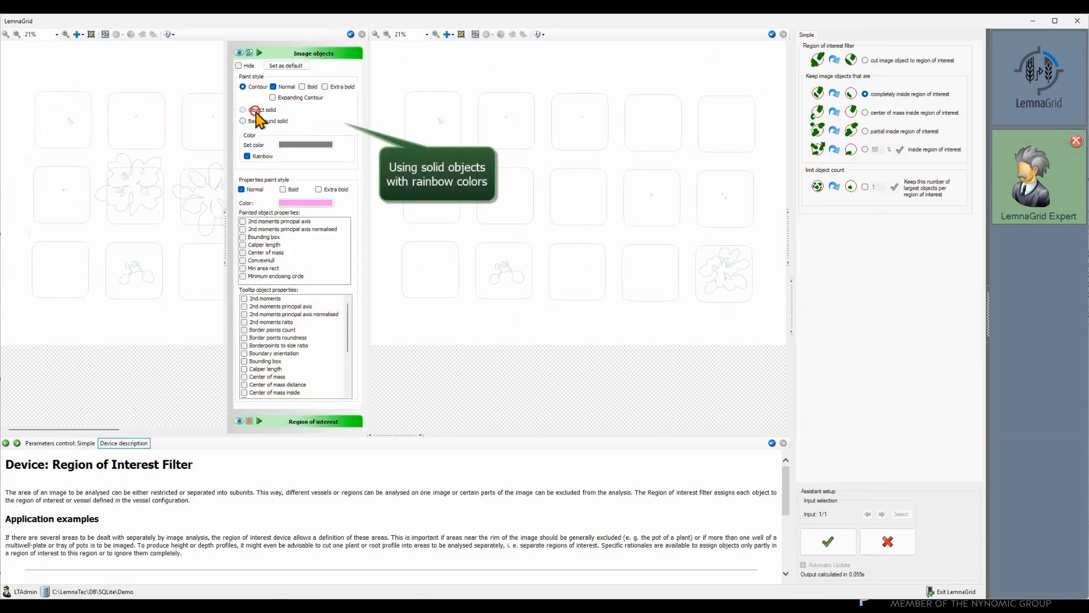
{"action": "left_click", "coordinate": [225, 258]}
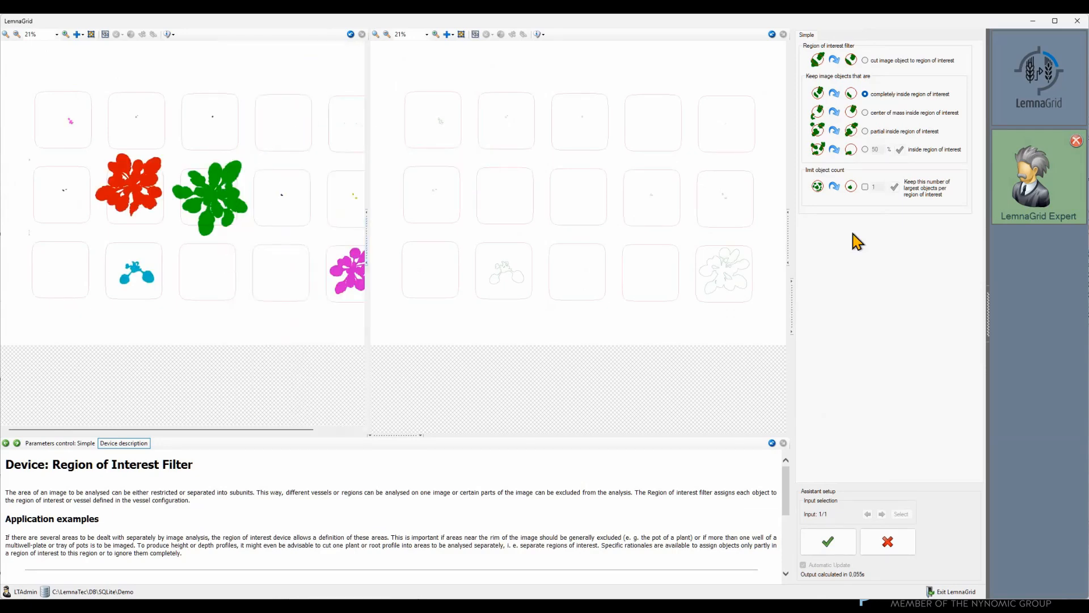
Paint the filter's taken image objects as solid objects in rainbow colors
{"action": "left_click", "coordinate": [789, 250]}
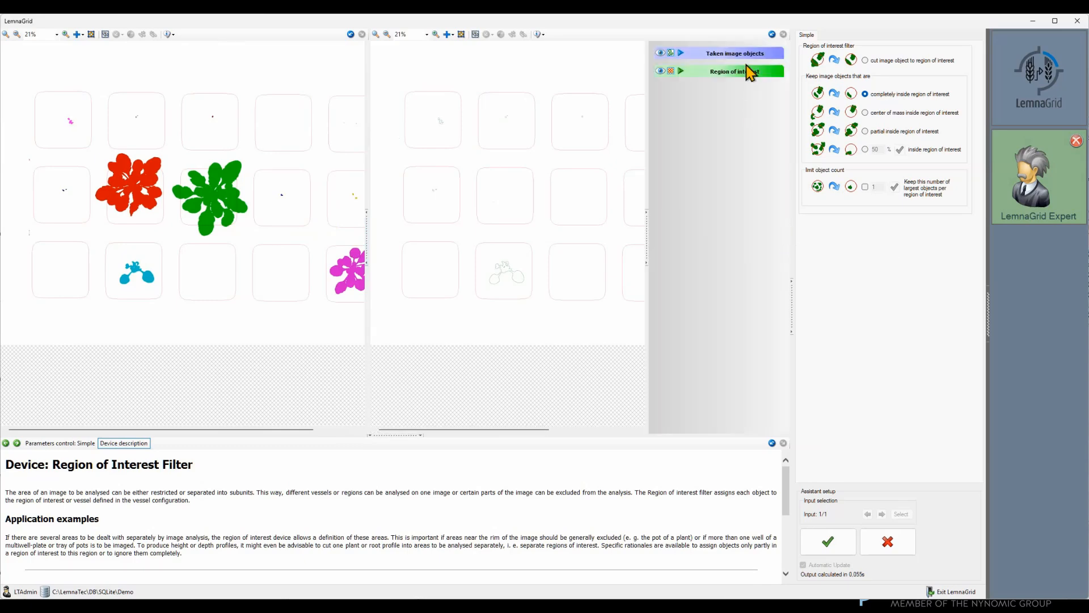
{"action": "left_click", "coordinate": [748, 52]}
{"action": "left_click", "coordinate": [684, 157]}
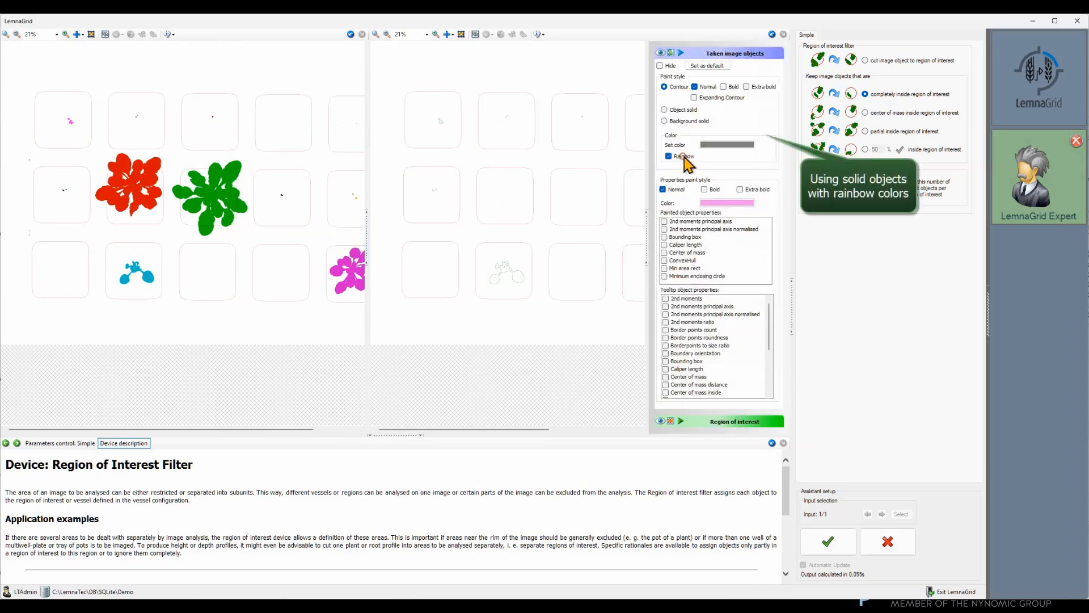
{"action": "left_click", "coordinate": [681, 110]}
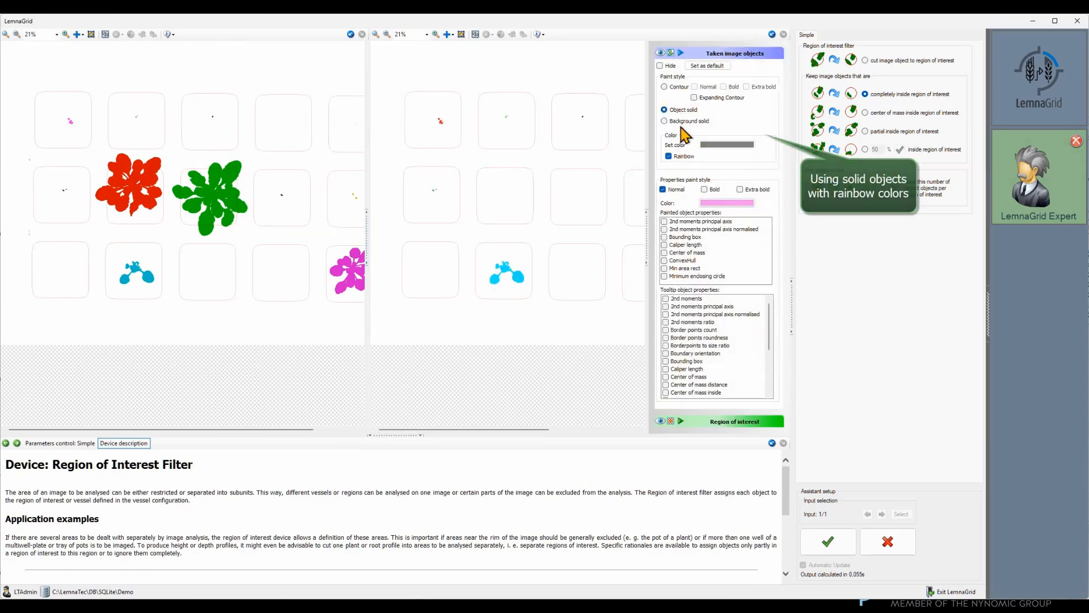
{"action": "left_click", "coordinate": [647, 239]}
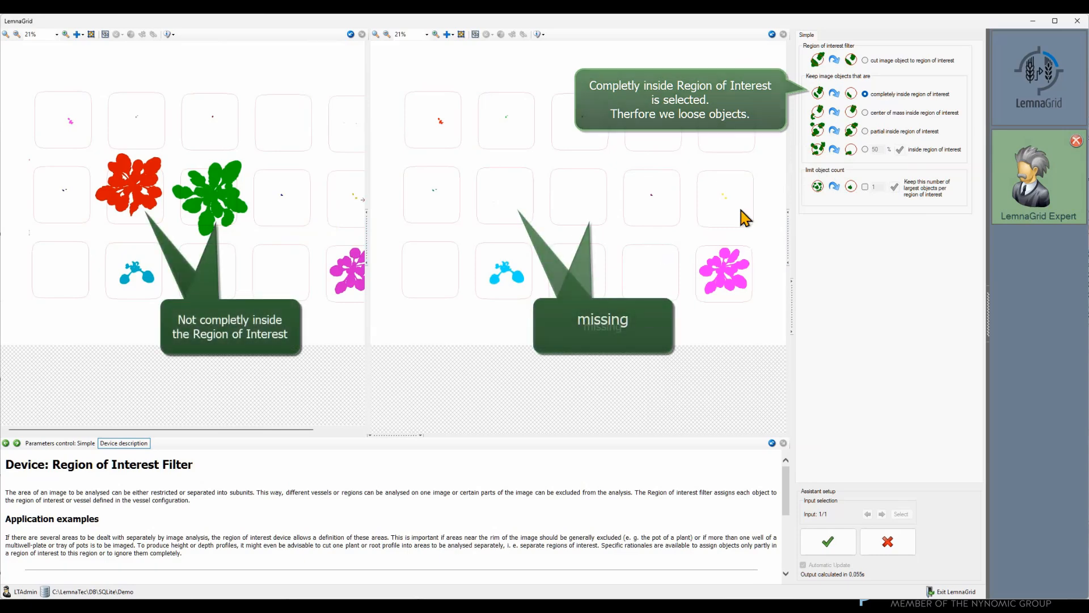
Keep image objects that are partial inside the region of interest and accept the Region of Interest Filter settings
{"action": "left_click", "coordinate": [893, 132]}
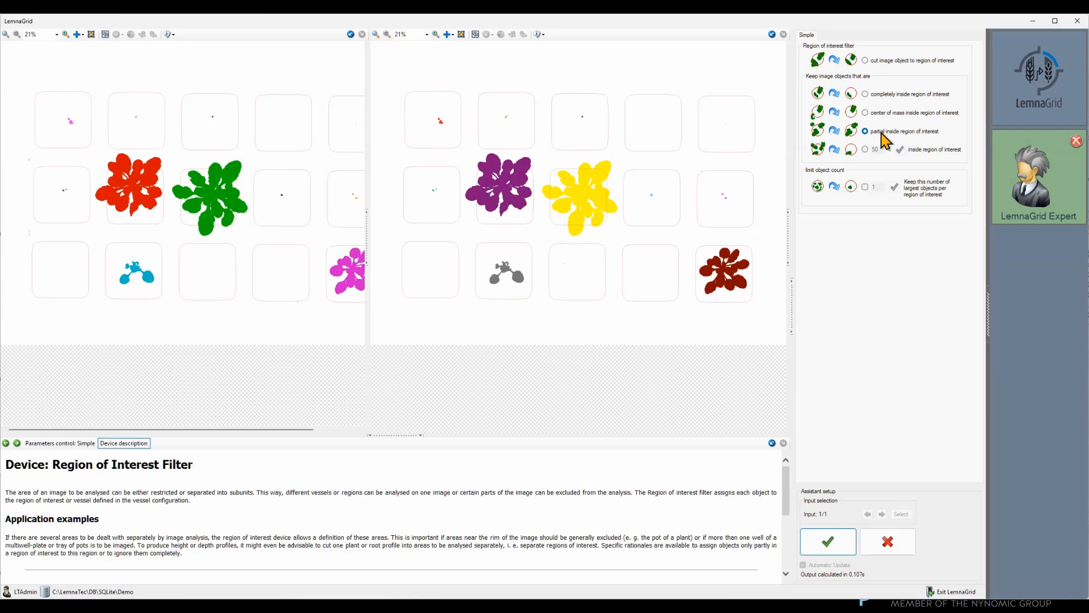
{"action": "left_click", "coordinate": [833, 548]}
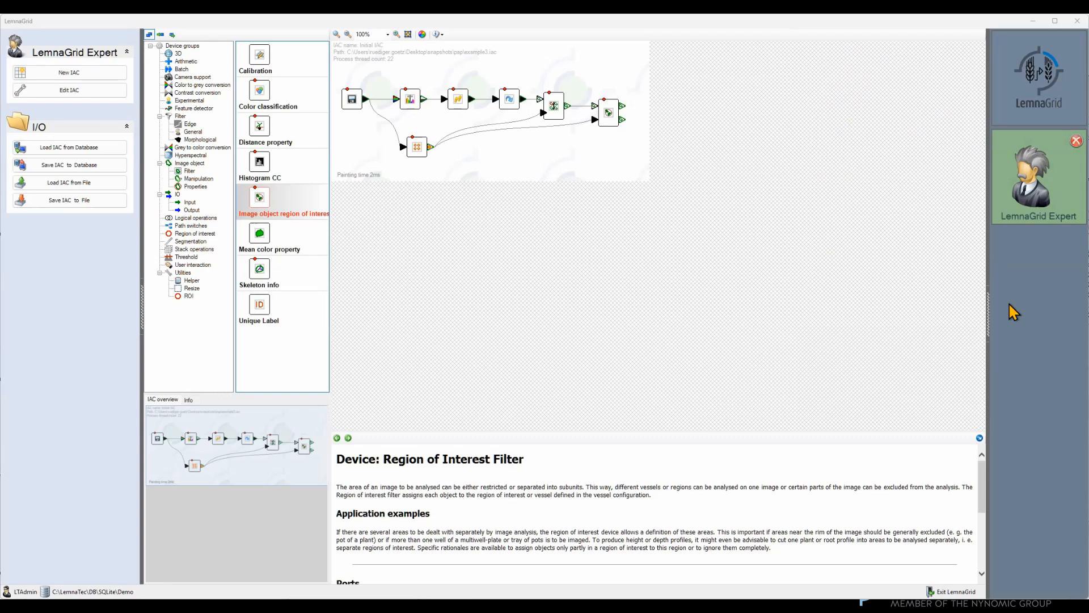
Add an Objects ROI output device behind the region of interest filter and label it "plants"
{"action": "left_click", "coordinate": [192, 210]}
{"action": "scroll", "coordinate": [312, 289], "scroll_direction": "down", "scroll_amount": 3}
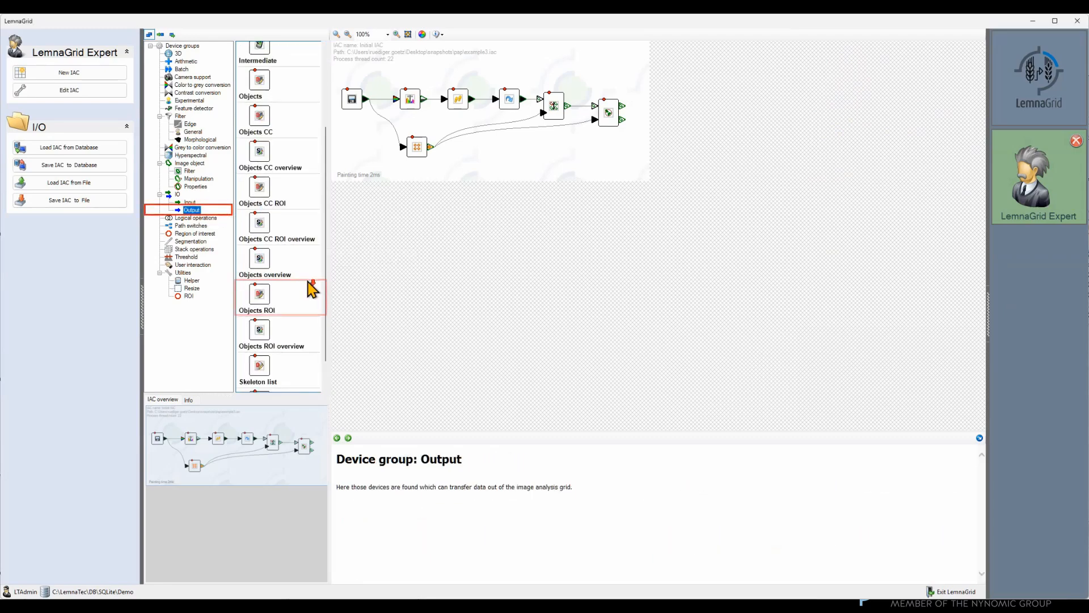
{"action": "left_click_drag", "start_coordinate": [311, 289], "coordinate": [656, 111]}
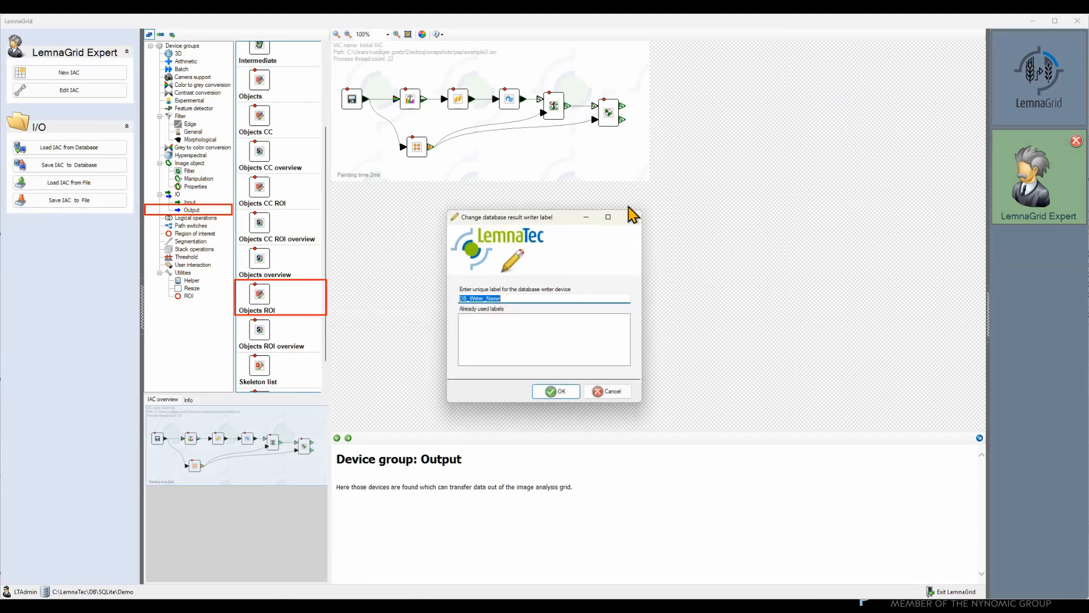
{"action": "type", "text": "plants"}
{"action": "key", "text": "Return"}
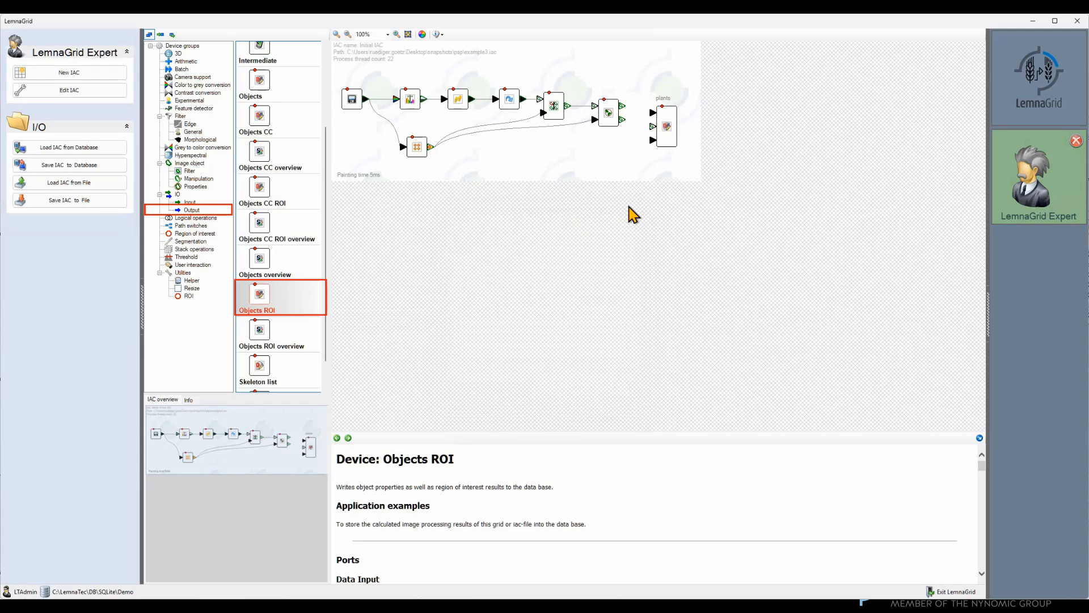
Align the plants writer with the filter and connect the filter's upper output and the vessel config maker to its middle and lower inputs
{"action": "left_click", "coordinate": [667, 122]}
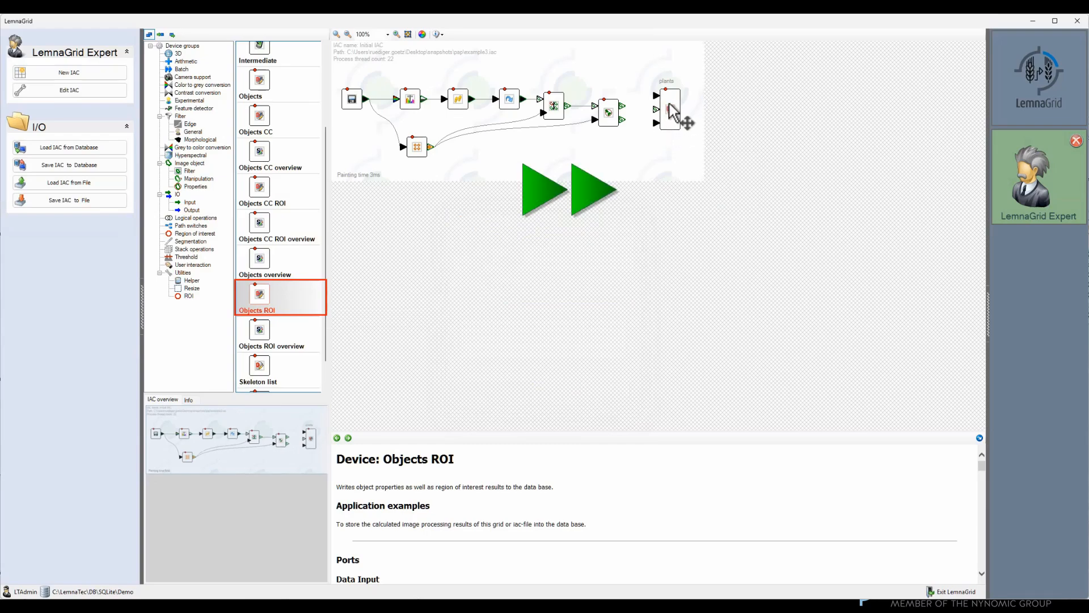
{"action": "left_click_drag", "start_coordinate": [666, 121], "coordinate": [666, 104]}
{"action": "left_click_drag", "start_coordinate": [623, 139], "coordinate": [661, 117]}
Add a Loop through helper above the chain and route the image reader's output through it to the plants writer's upper input
{"action": "left_click", "coordinate": [184, 281]}
{"action": "left_click_drag", "start_coordinate": [260, 163], "coordinate": [535, 72]}
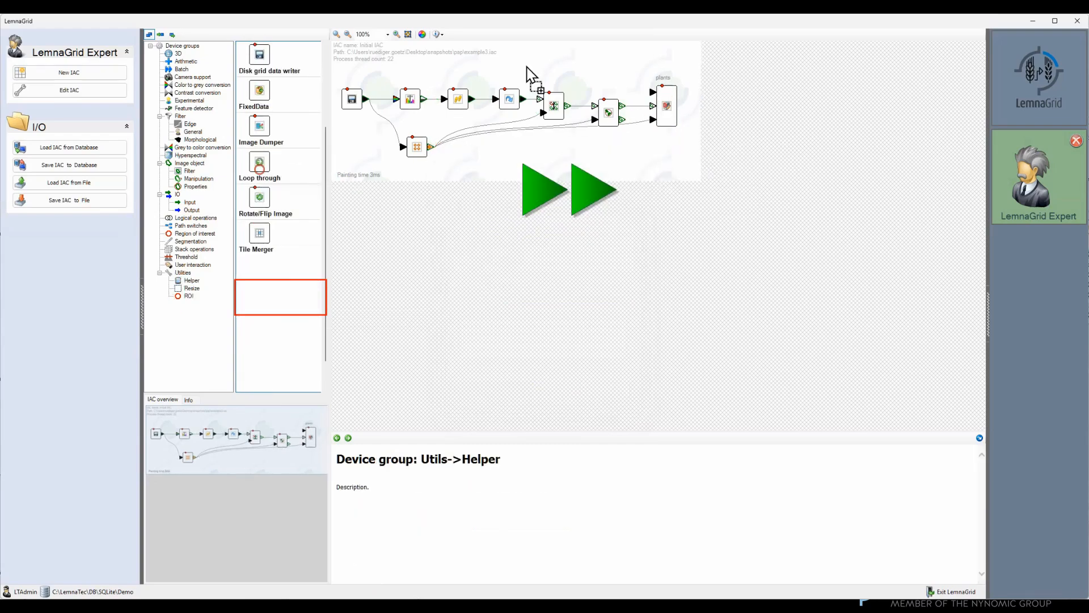
{"action": "left_click_drag", "start_coordinate": [366, 99], "coordinate": [535, 69]}
{"action": "left_click_drag", "start_coordinate": [550, 69], "coordinate": [652, 91]}
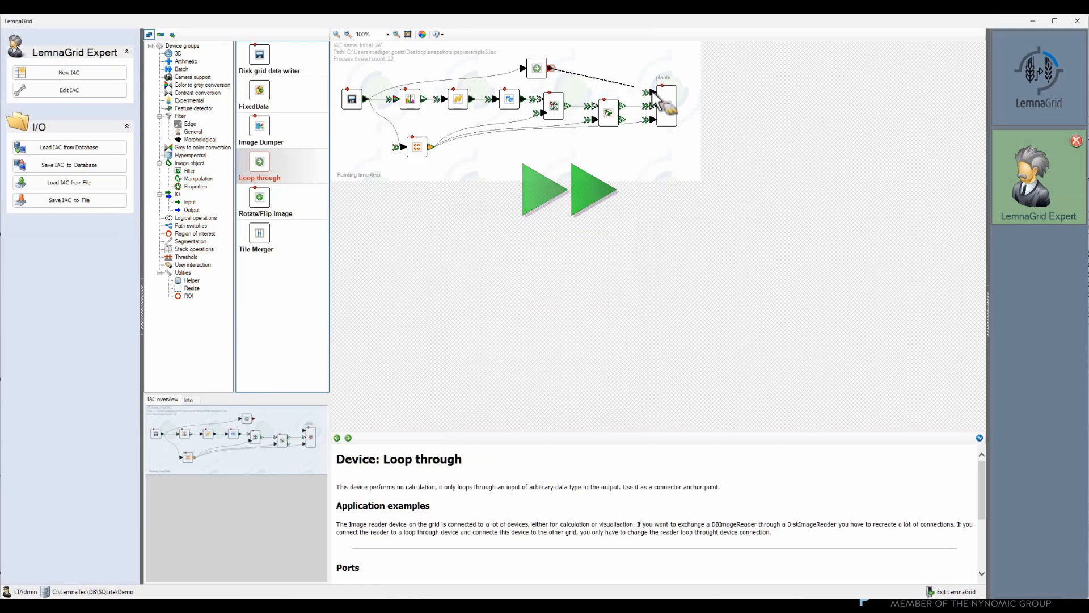
Open the plants writer's settings and set the region of interest borders to the Extra bold paint style
{"action": "double_click", "coordinate": [665, 102]}
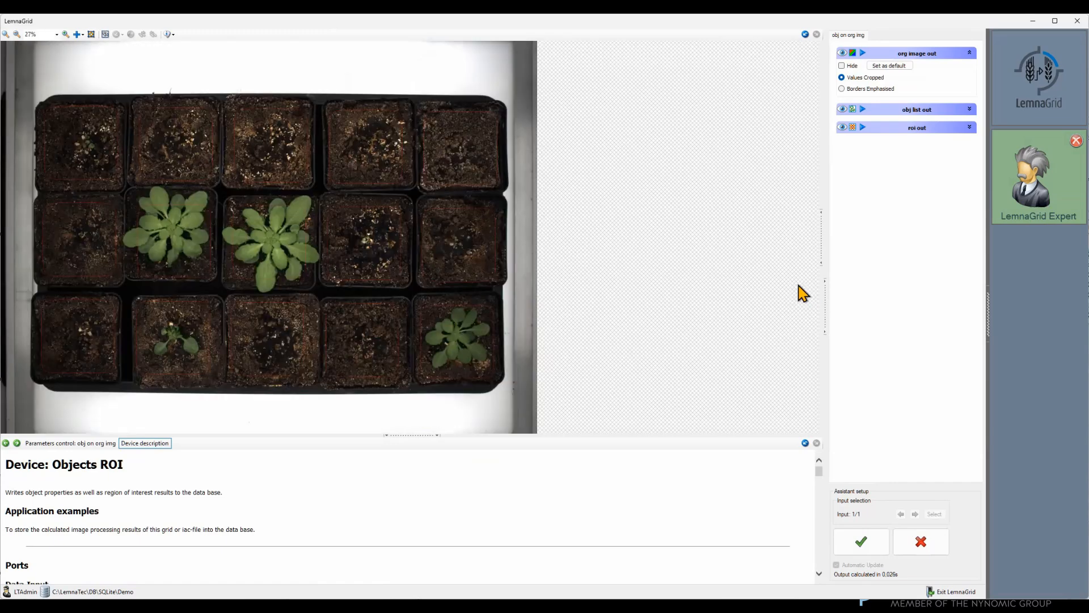
{"action": "left_click", "coordinate": [821, 245]}
{"action": "left_click", "coordinate": [783, 91]}
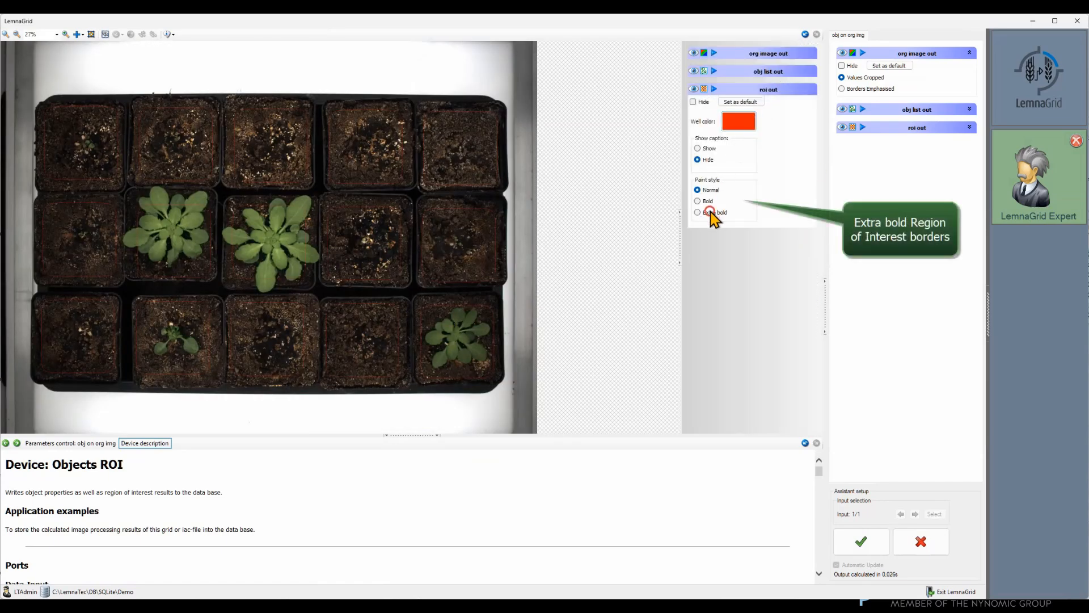
{"action": "left_click", "coordinate": [712, 211]}
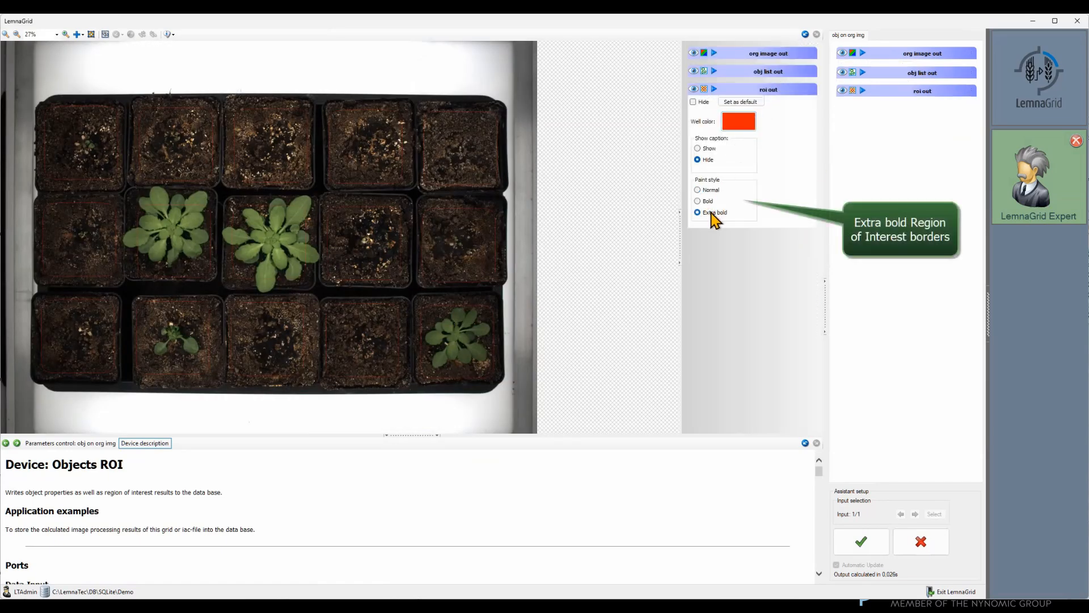
Paint the object list's contours in light green with the Extra bold style
{"action": "left_click", "coordinate": [732, 72]}
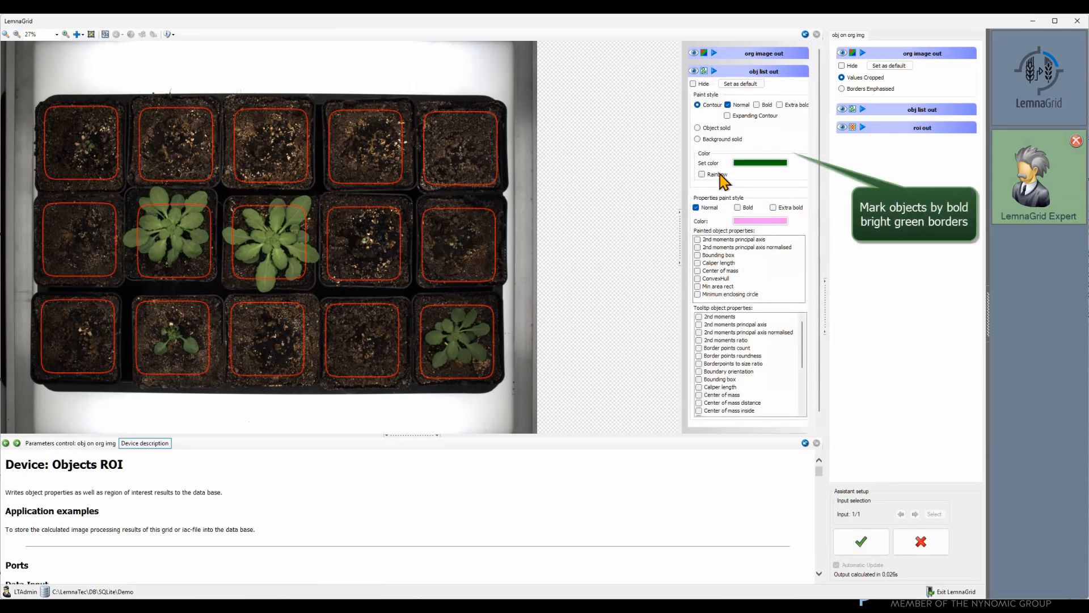
{"action": "left_click", "coordinate": [758, 163]}
{"action": "left_click", "coordinate": [539, 211]}
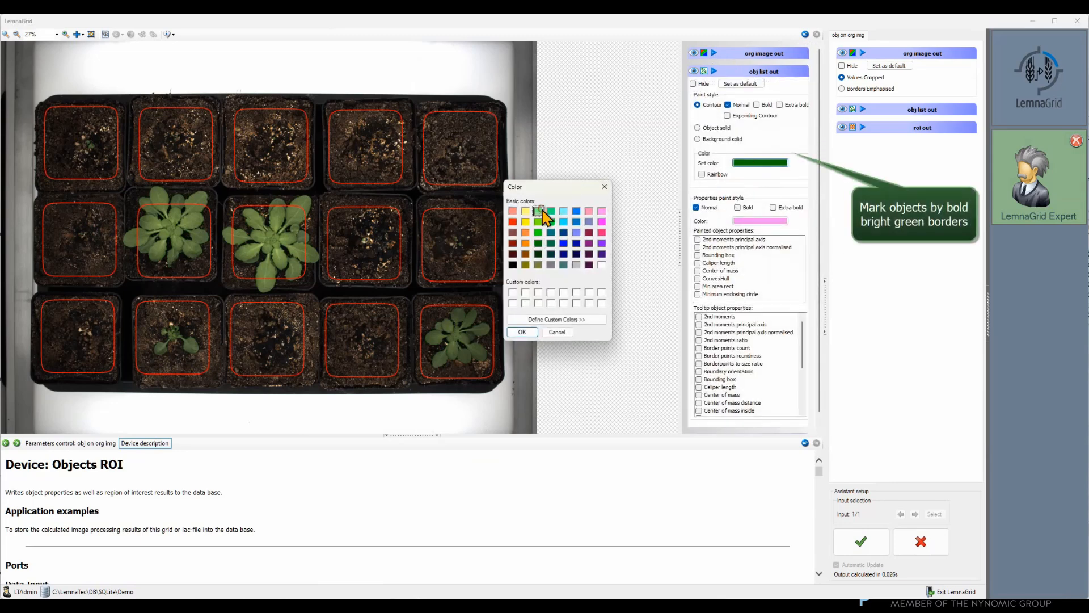
{"action": "left_click", "coordinate": [523, 333]}
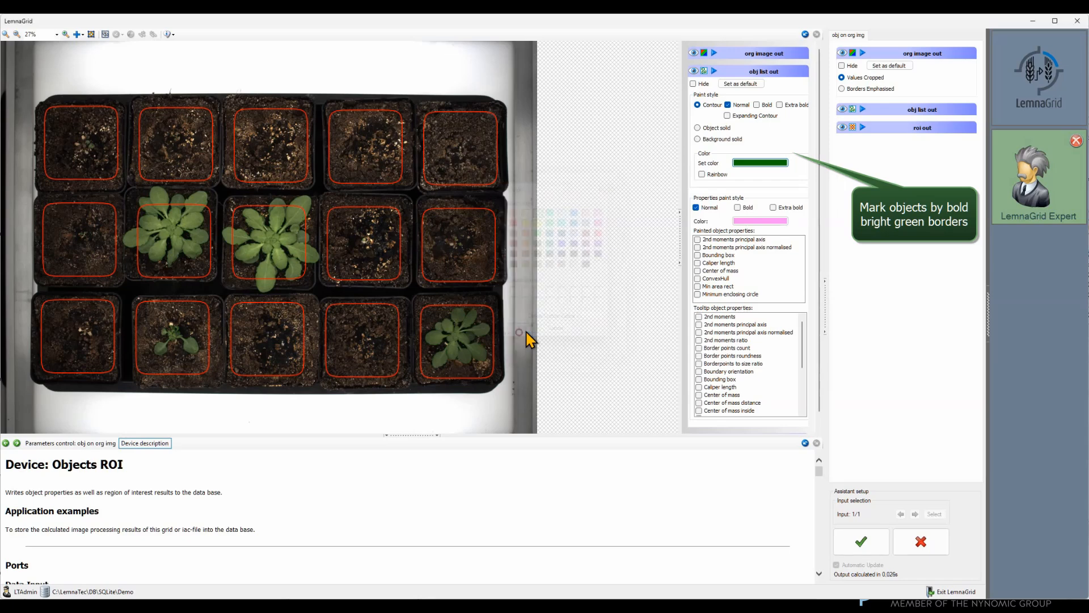
{"action": "left_click", "coordinate": [779, 105]}
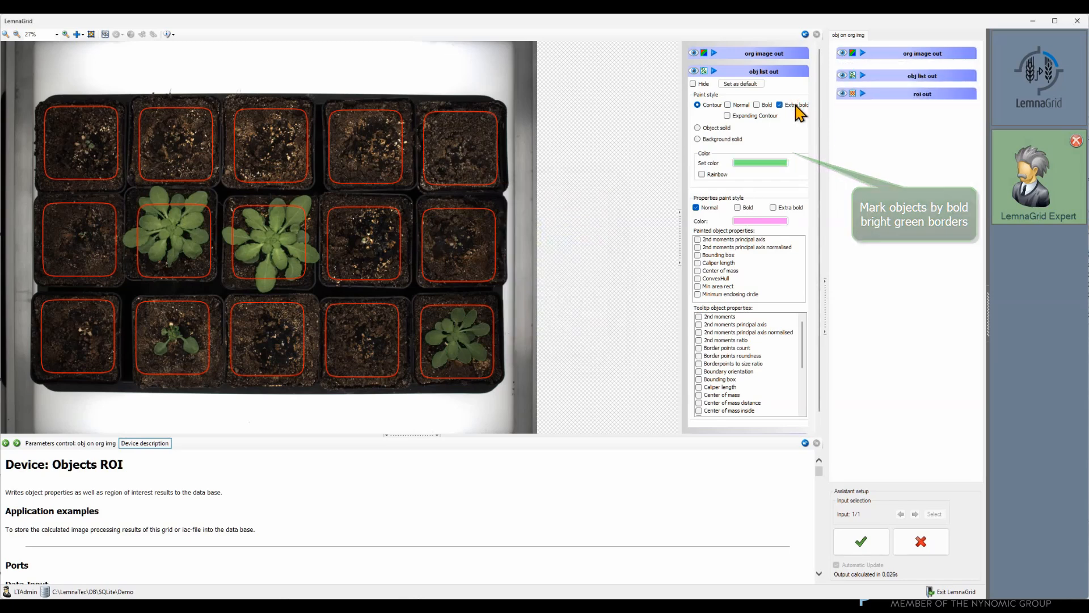
Paint the objects' ConvexHull, add Size and Compactness to their tooltips, and accept the Objects ROI settings
{"action": "left_click", "coordinate": [728, 279]}
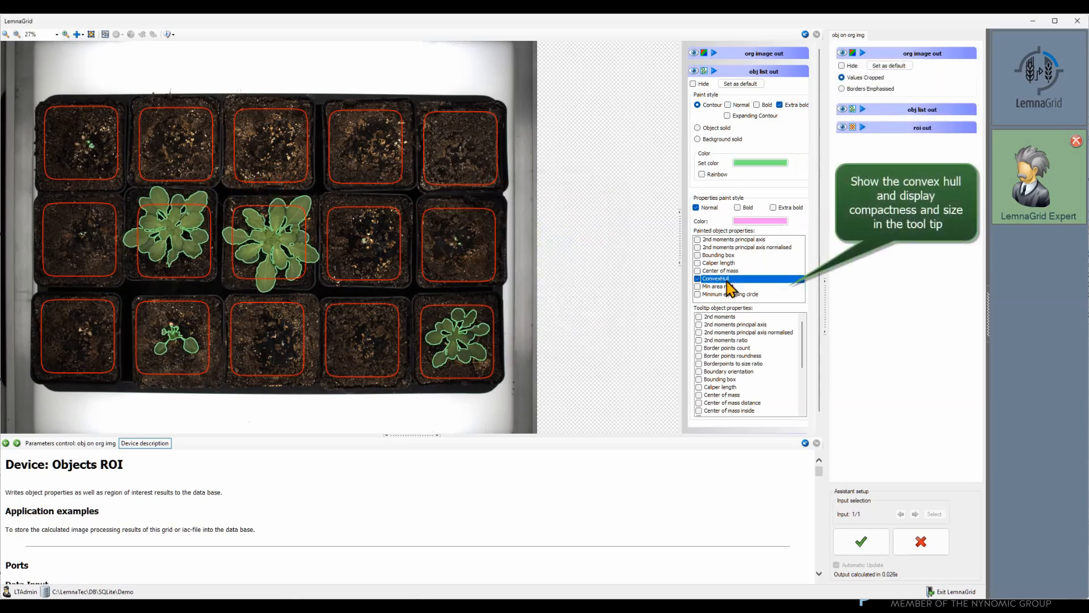
{"action": "scroll", "coordinate": [732, 413], "scroll_direction": "down", "scroll_amount": 5}
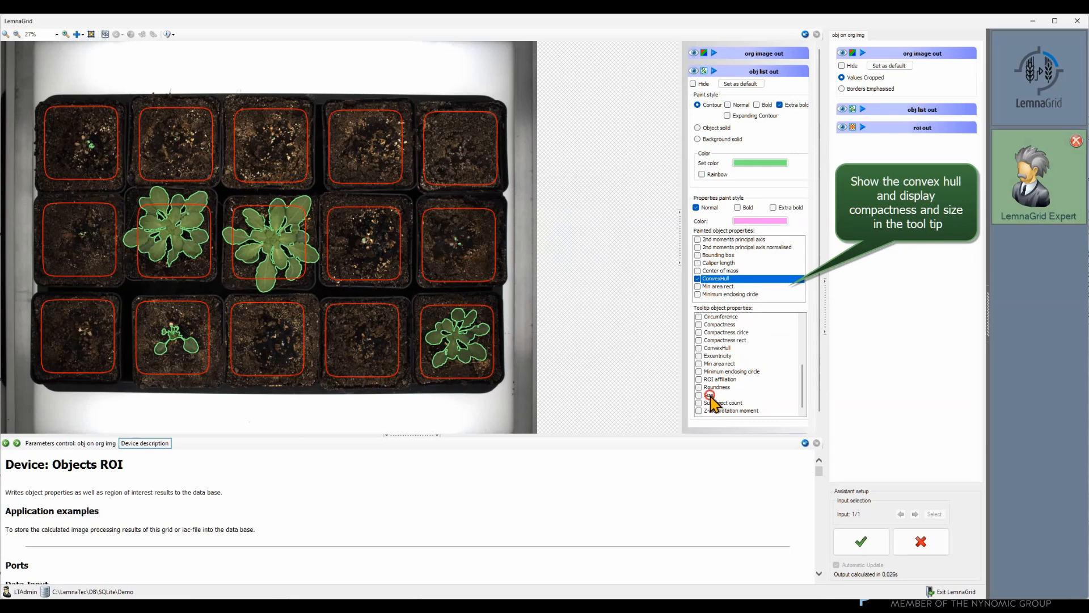
{"action": "left_click", "coordinate": [710, 395]}
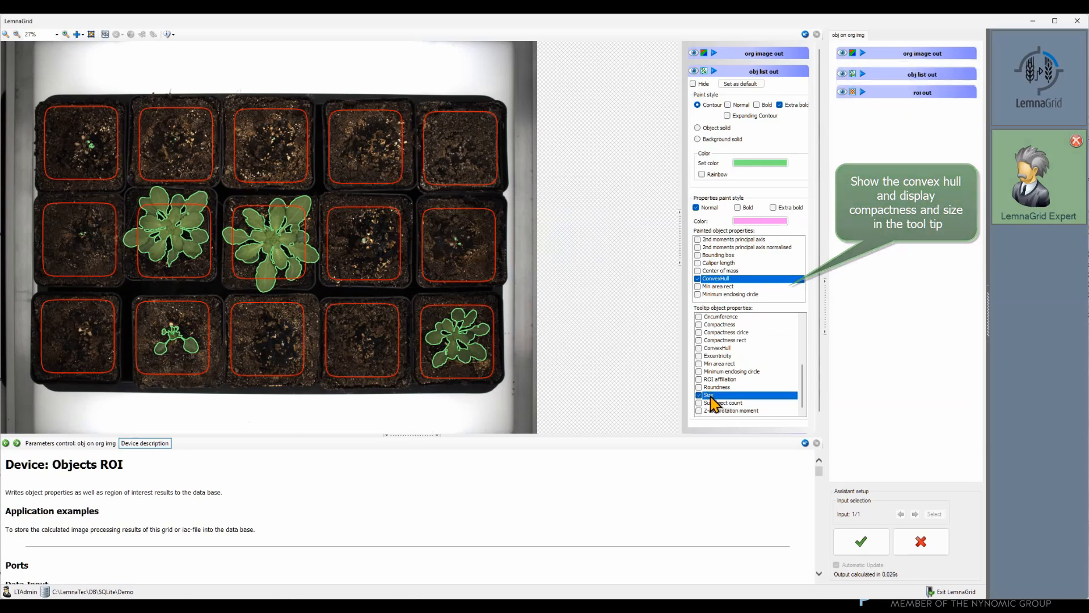
{"action": "left_click", "coordinate": [713, 326]}
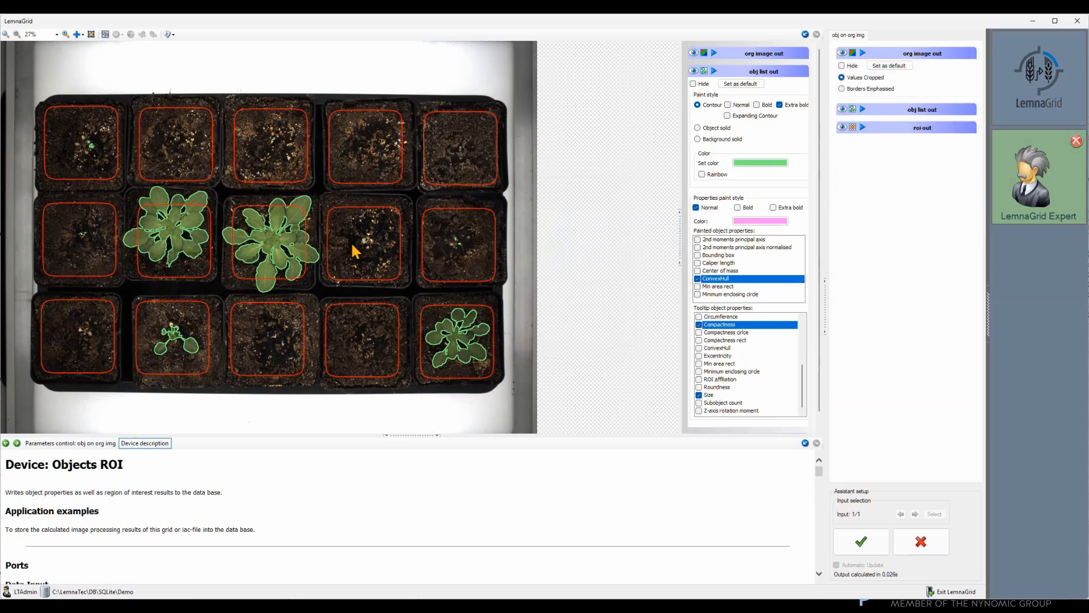
{"action": "mouse_move", "coordinate": [302, 241]}
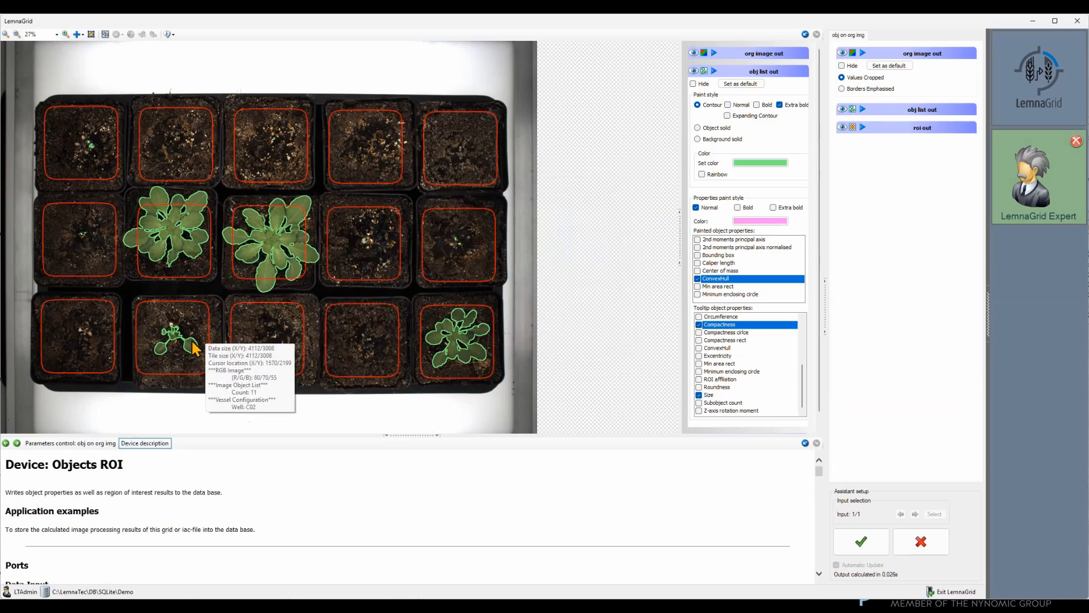
{"action": "mouse_move", "coordinate": [189, 345]}
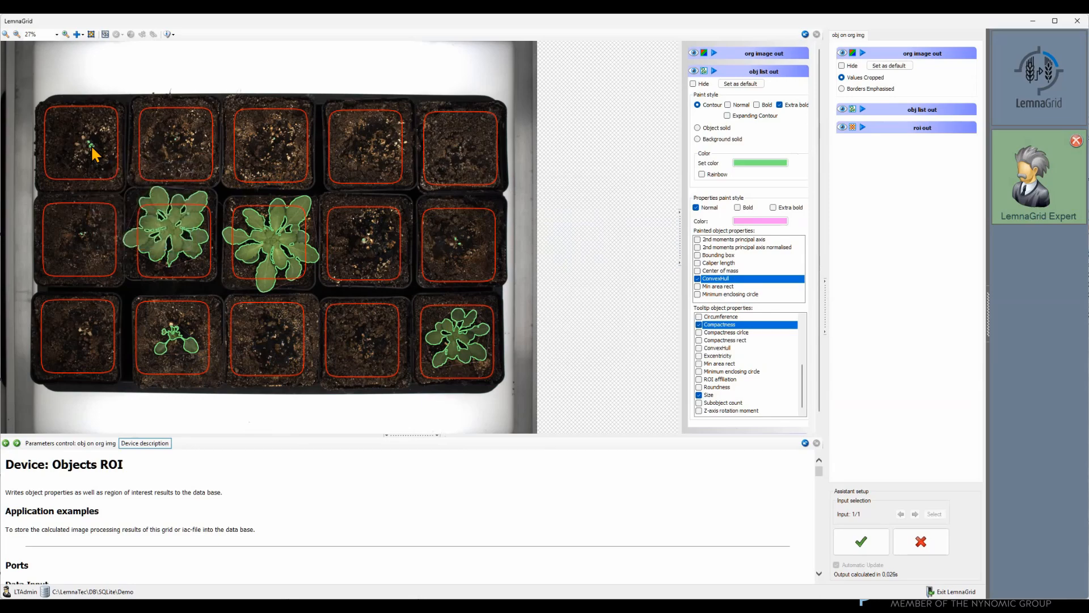
{"action": "left_click", "coordinate": [854, 544]}
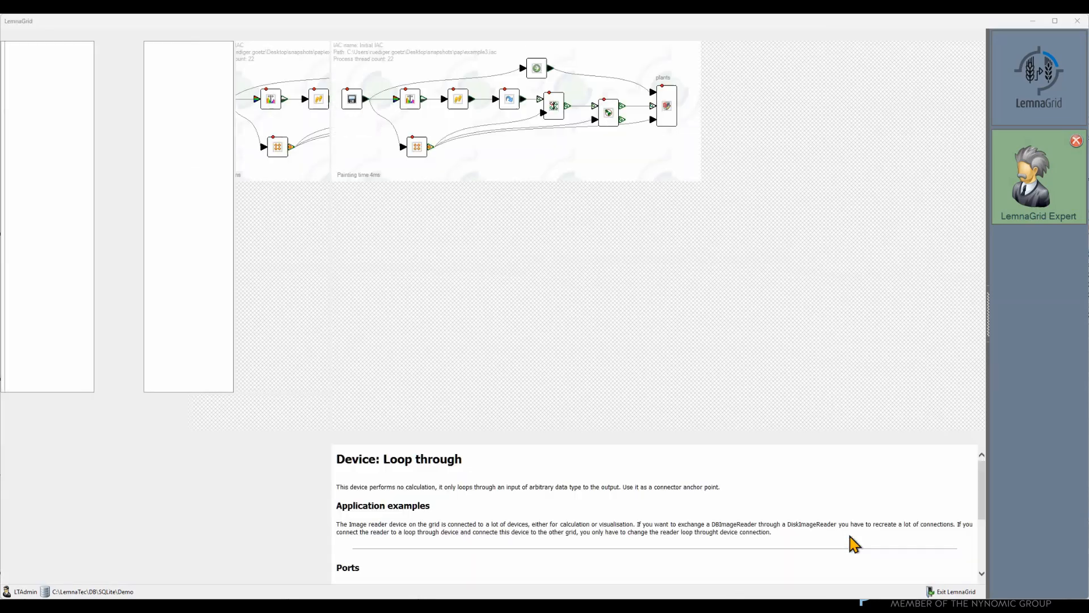